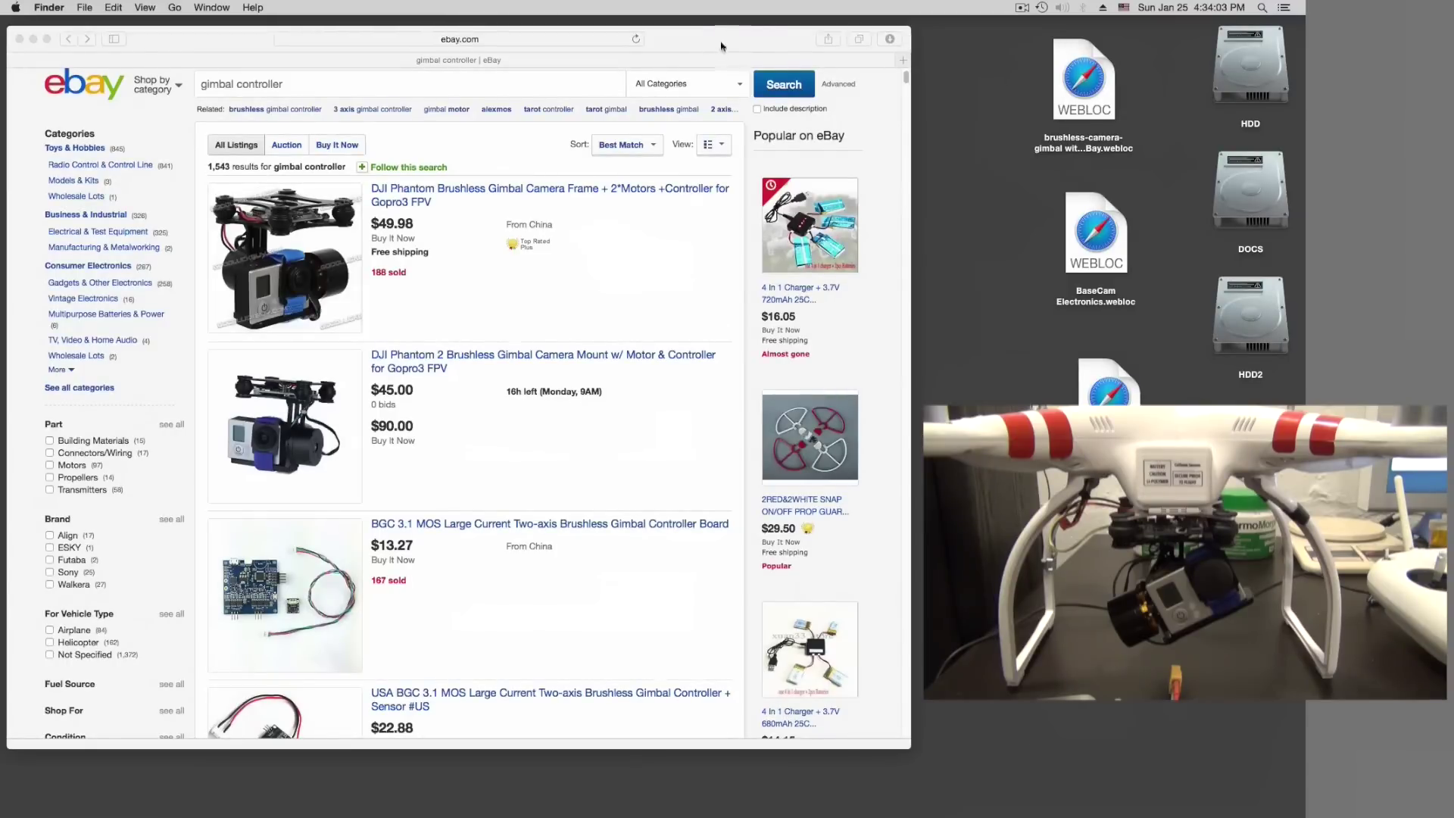
Look through the eBay gimbal controller listings, comparing the BGC 3.1 two-axis brushless controller boards and complete gimbal kits
{"action": "left_click_drag", "start_coordinate": [1069, 83], "coordinate": [997, 84]}
{"action": "left_click", "coordinate": [452, 247]}
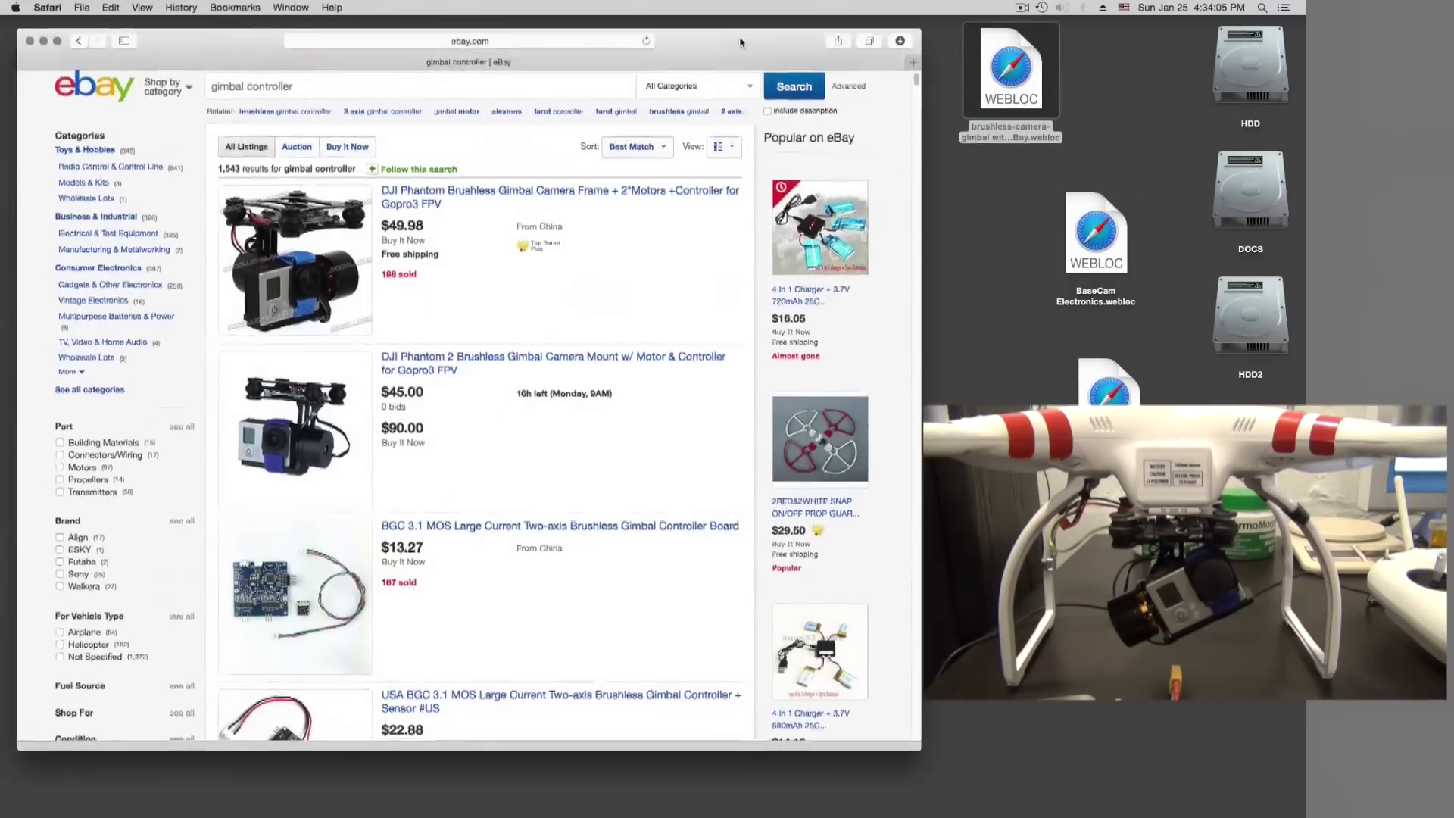
{"action": "scroll", "coordinate": [452, 247], "scroll_direction": "down", "scroll_amount": 10}
{"action": "scroll", "coordinate": [294, 543], "scroll_direction": "up", "scroll_amount": 4}
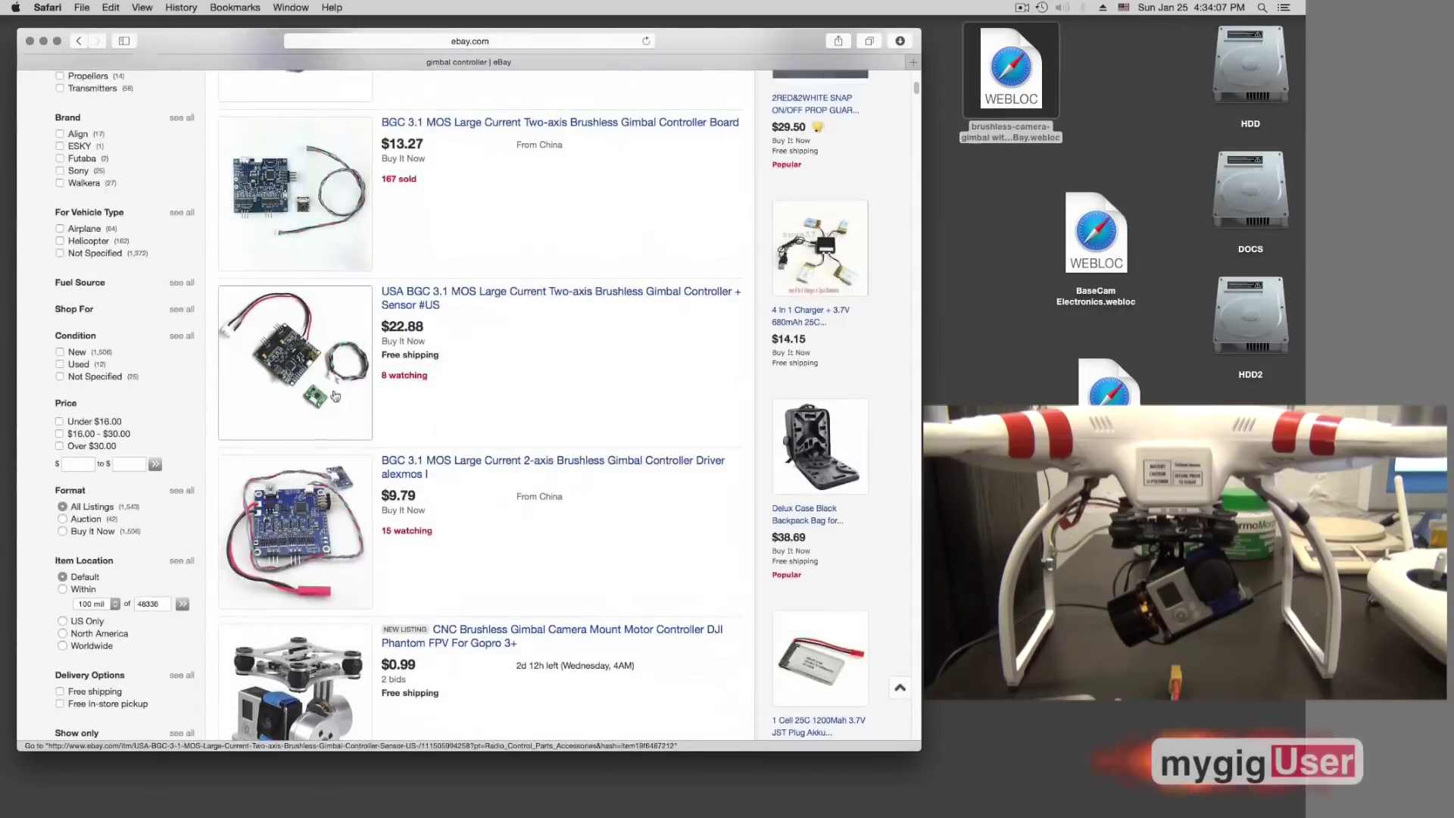
{"action": "scroll", "coordinate": [294, 543], "scroll_direction": "up", "scroll_amount": 6}
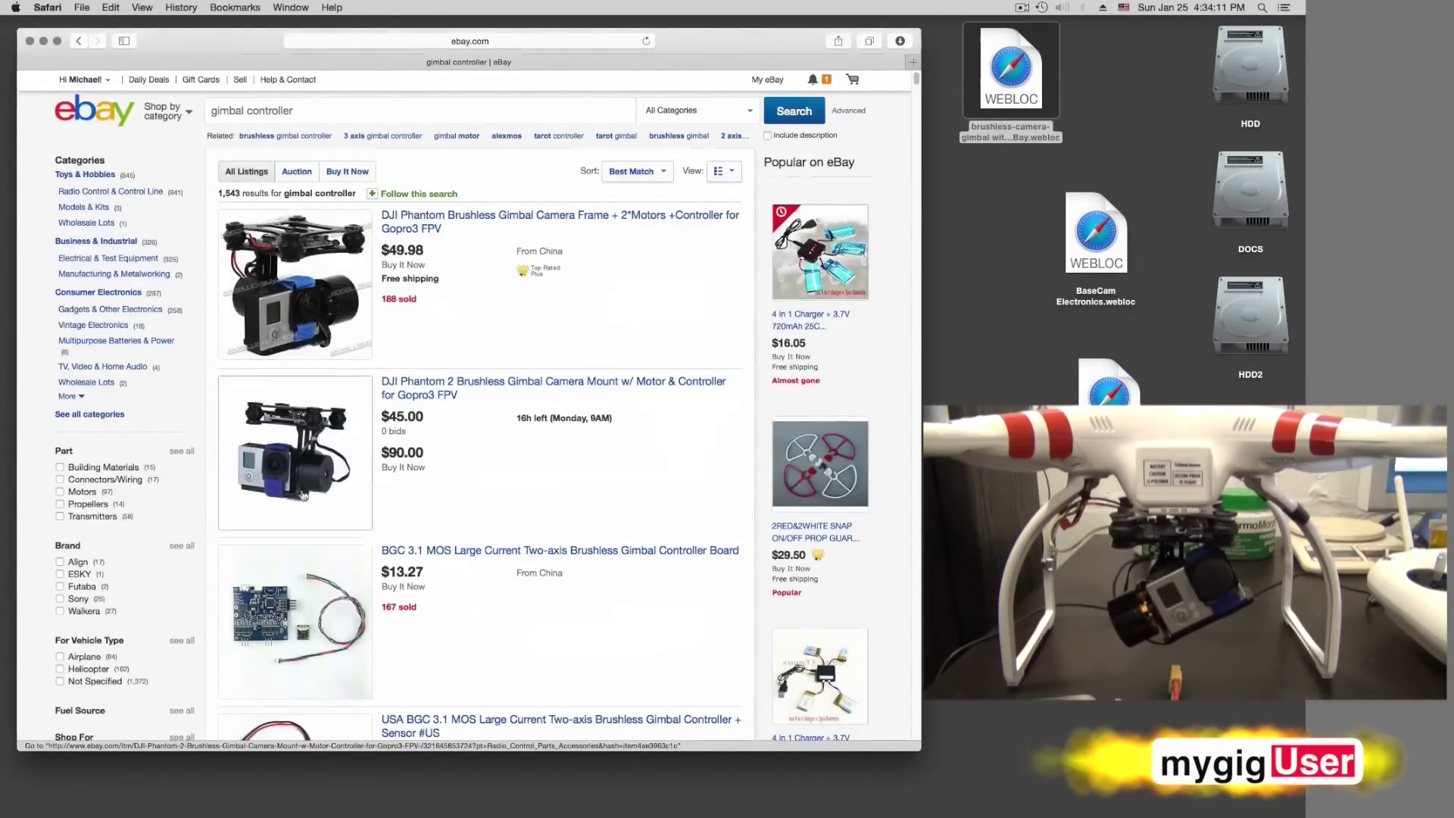
{"action": "scroll", "coordinate": [351, 452], "scroll_direction": "down", "scroll_amount": 2}
{"action": "scroll", "coordinate": [350, 452], "scroll_direction": "down", "scroll_amount": 5}
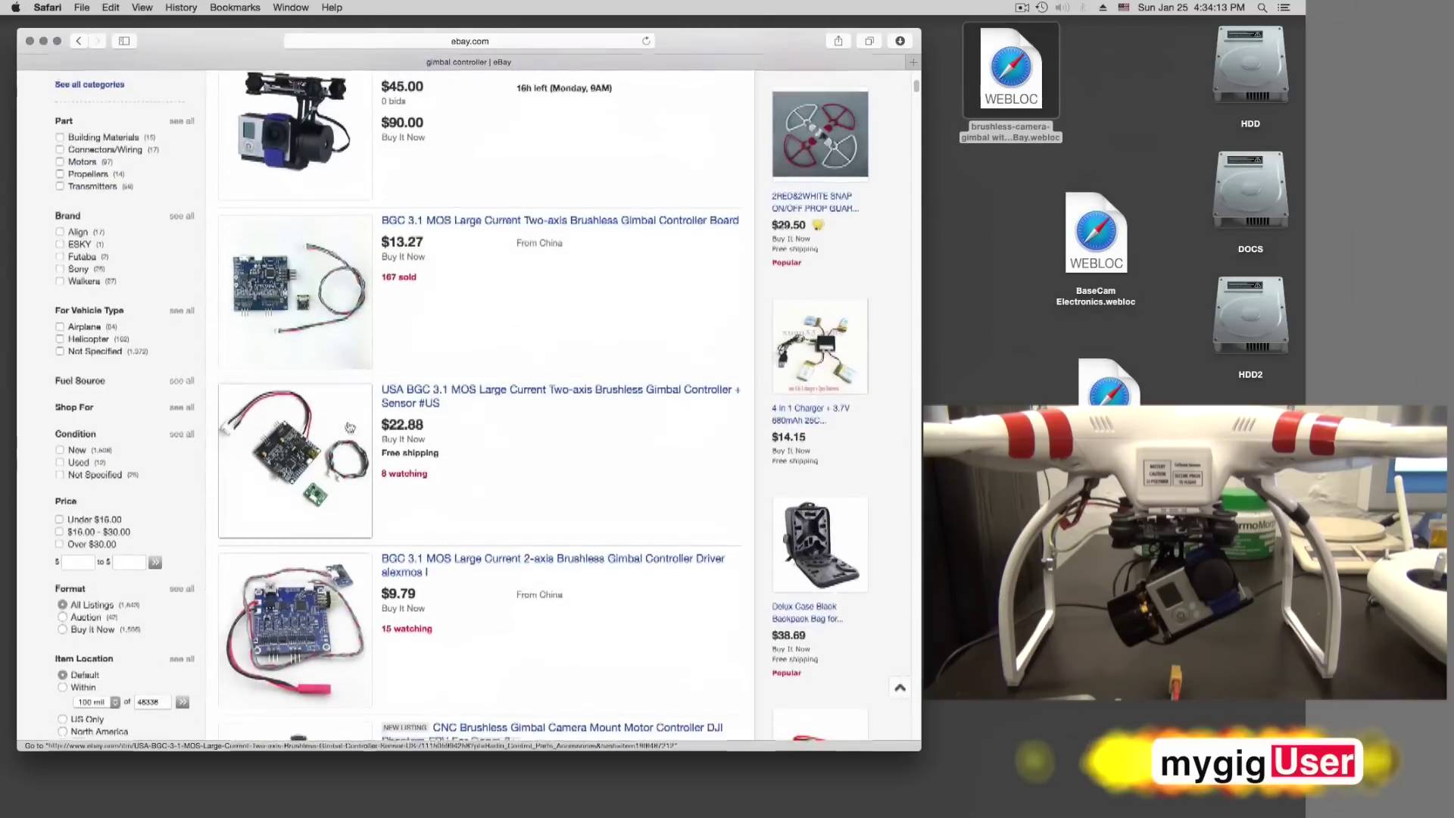
{"action": "scroll", "coordinate": [393, 384], "scroll_direction": "down", "scroll_amount": 6}
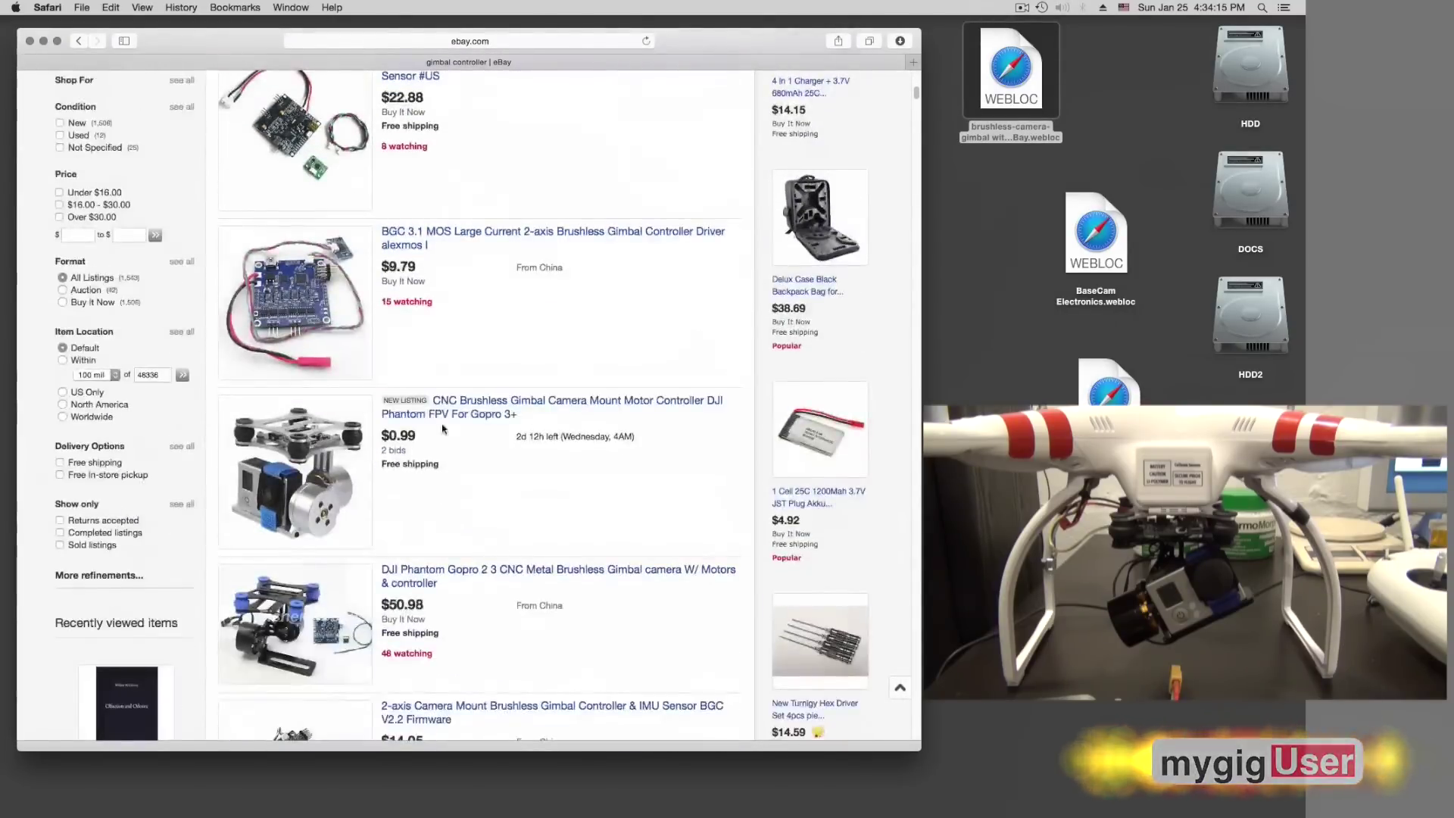
{"action": "scroll", "coordinate": [441, 425], "scroll_direction": "down", "scroll_amount": 1}
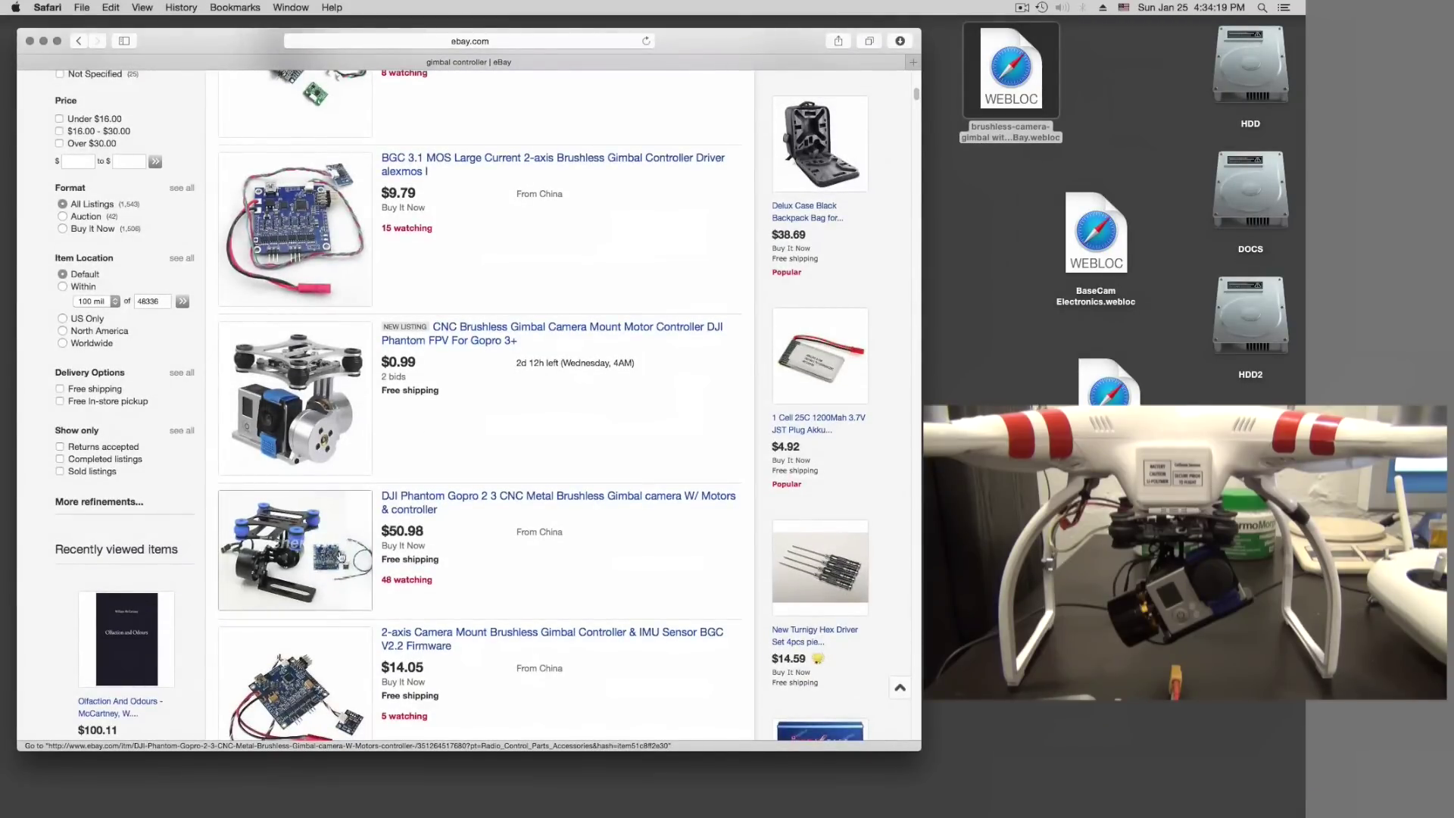
{"action": "scroll", "coordinate": [496, 263], "scroll_direction": "up", "scroll_amount": 1}
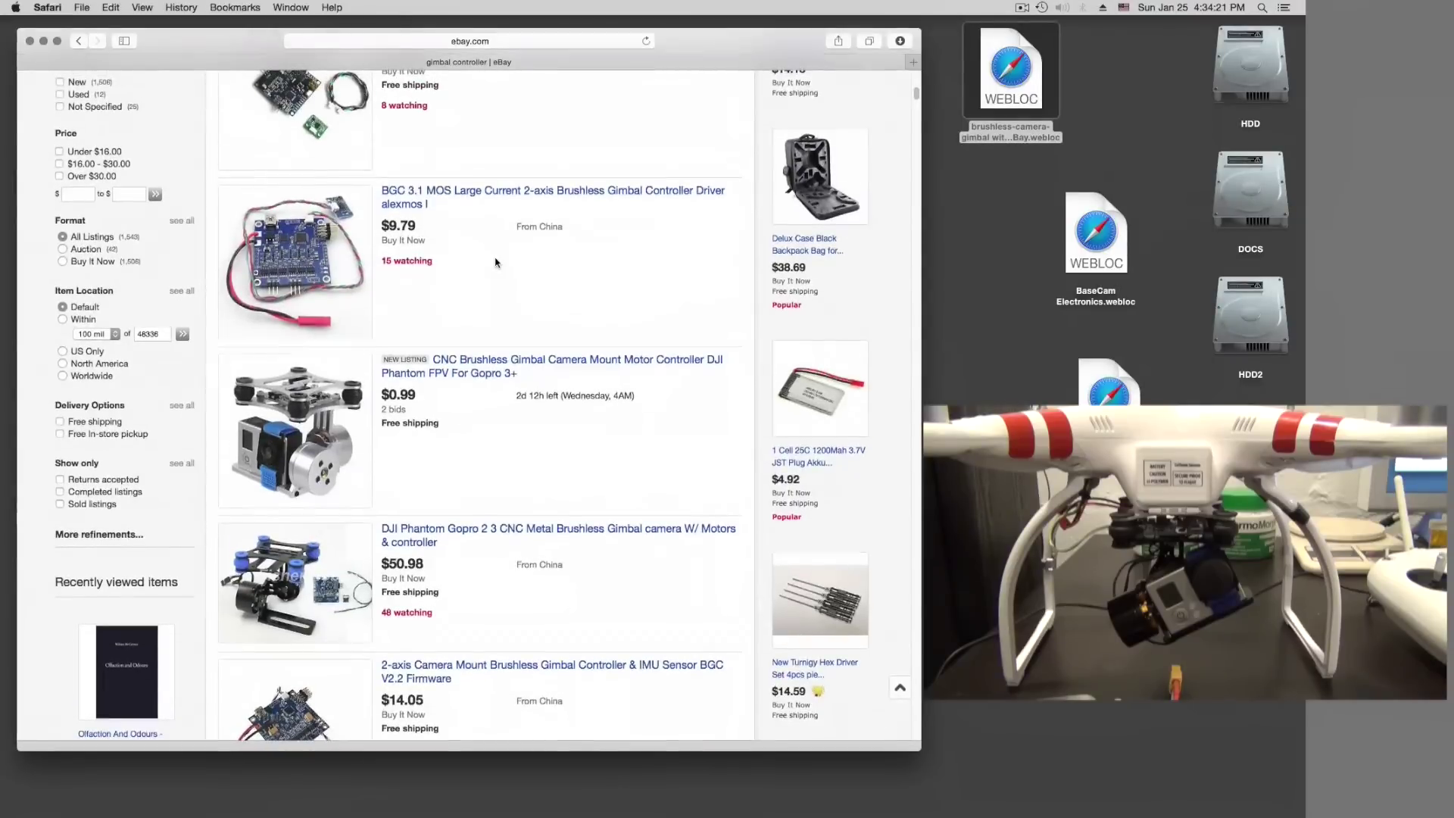
{"action": "scroll", "coordinate": [496, 263], "scroll_direction": "up", "scroll_amount": 3}
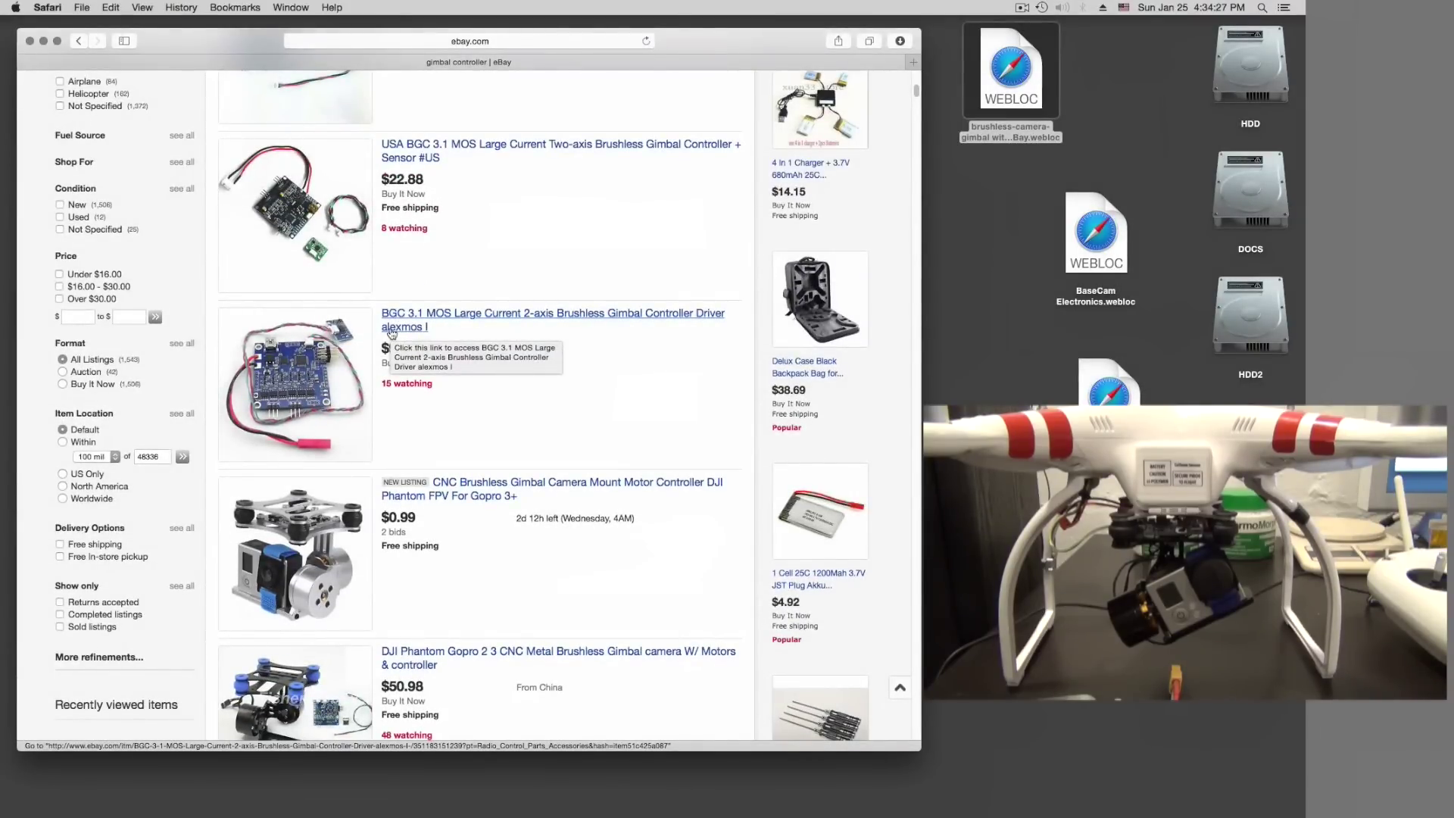
Open the BaseCam Electronics website from its desktop shortcut and go to the downloads for 8-bit boards
{"action": "double_click", "coordinate": [1101, 243]}
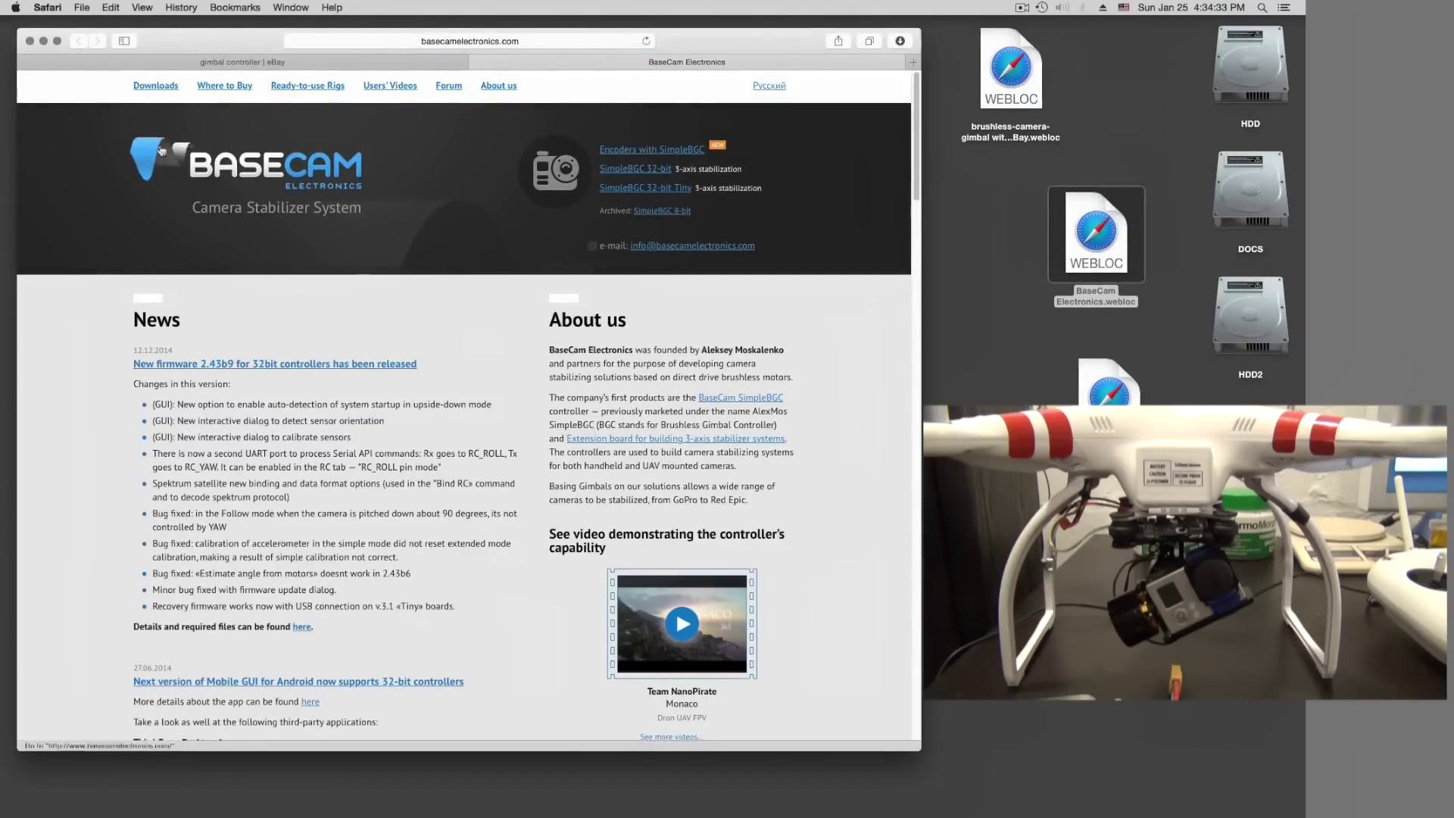
{"action": "left_click", "coordinate": [157, 87]}
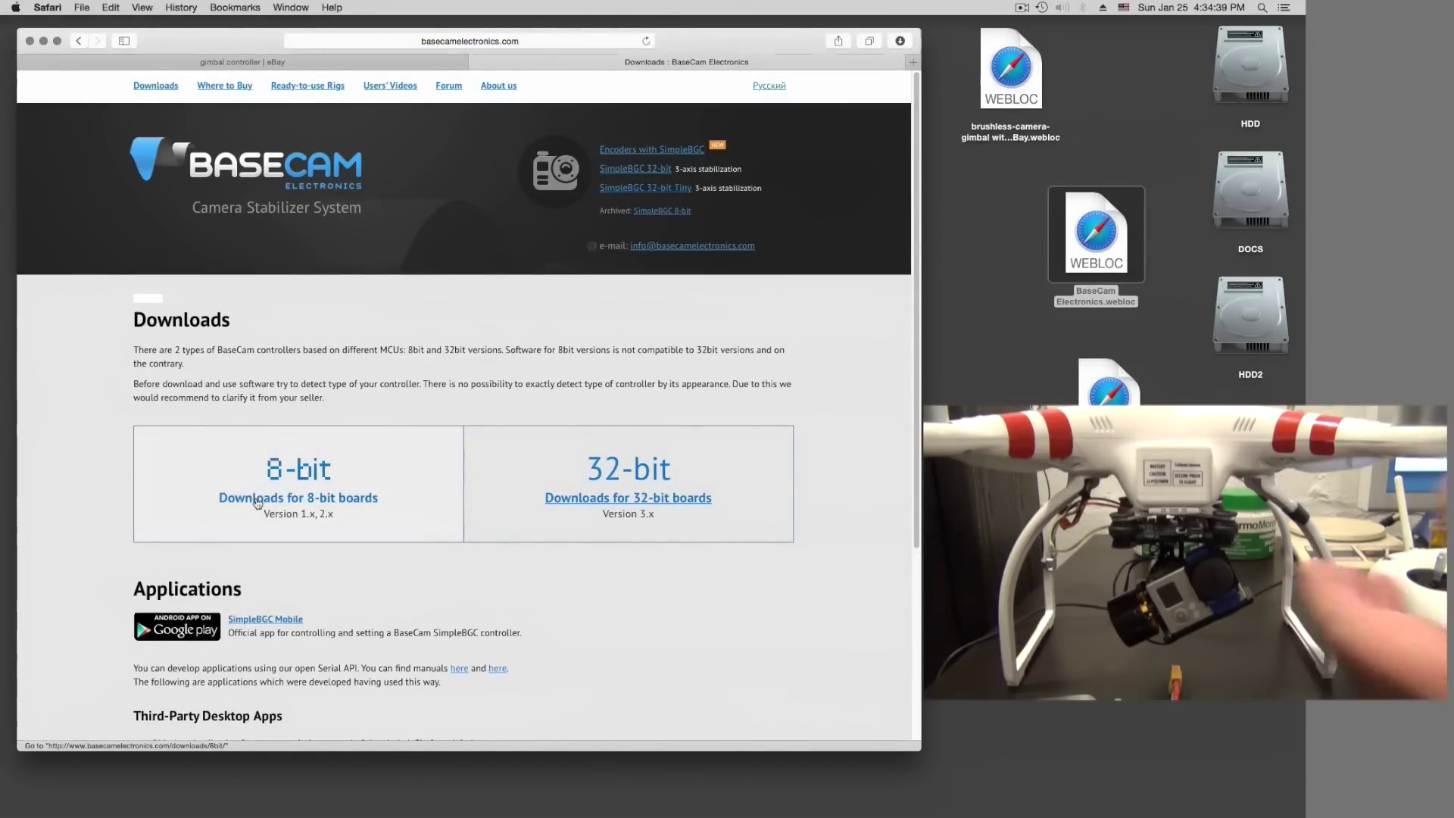
{"action": "left_click", "coordinate": [258, 500]}
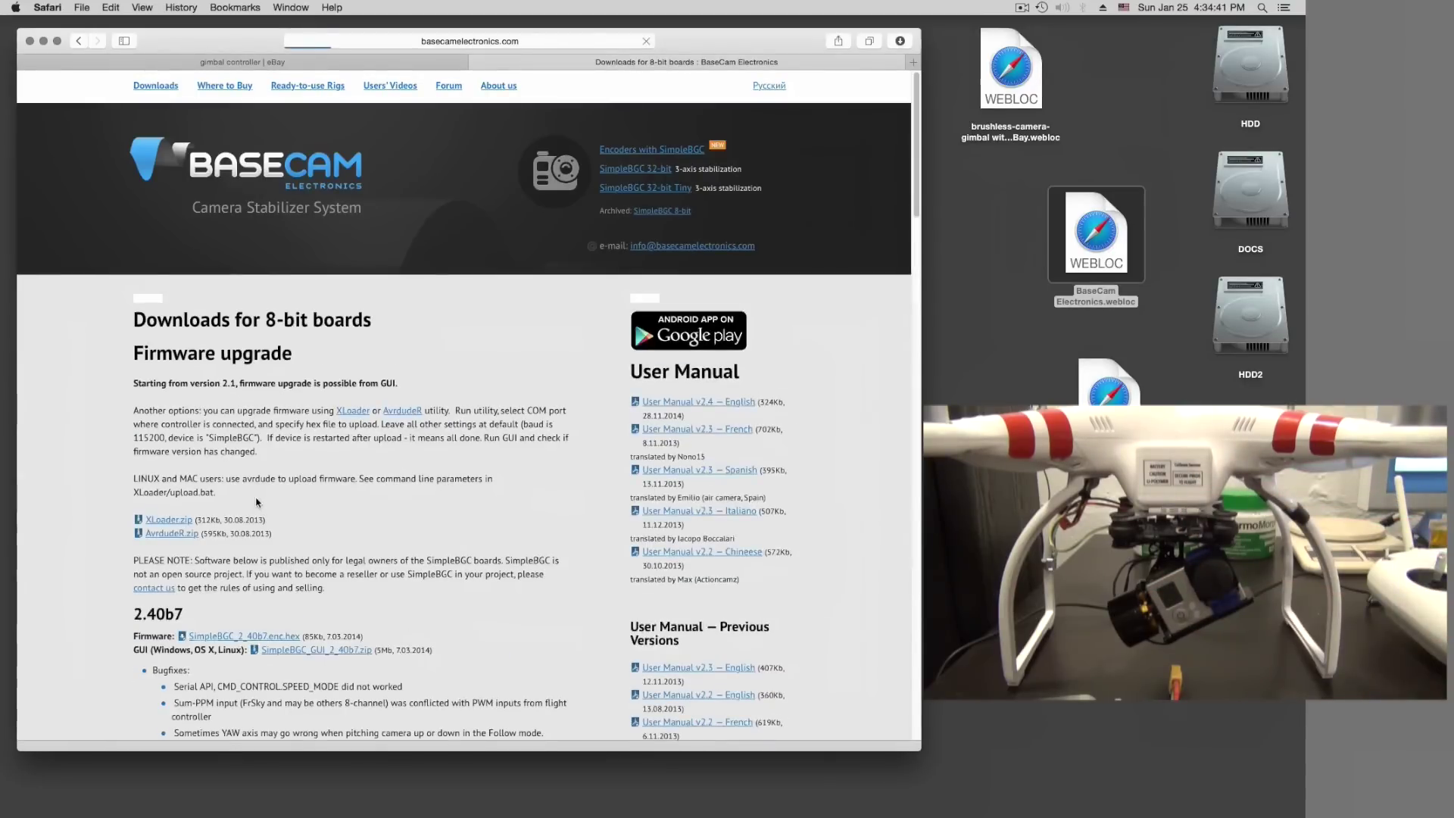
Find the 2.2b2 release and download its GUI package, SimpleBGC_GUI_2_2b2.zip
{"action": "scroll", "coordinate": [258, 500], "scroll_direction": "down", "scroll_amount": 10}
{"action": "scroll", "coordinate": [258, 500], "scroll_direction": "down", "scroll_amount": 15}
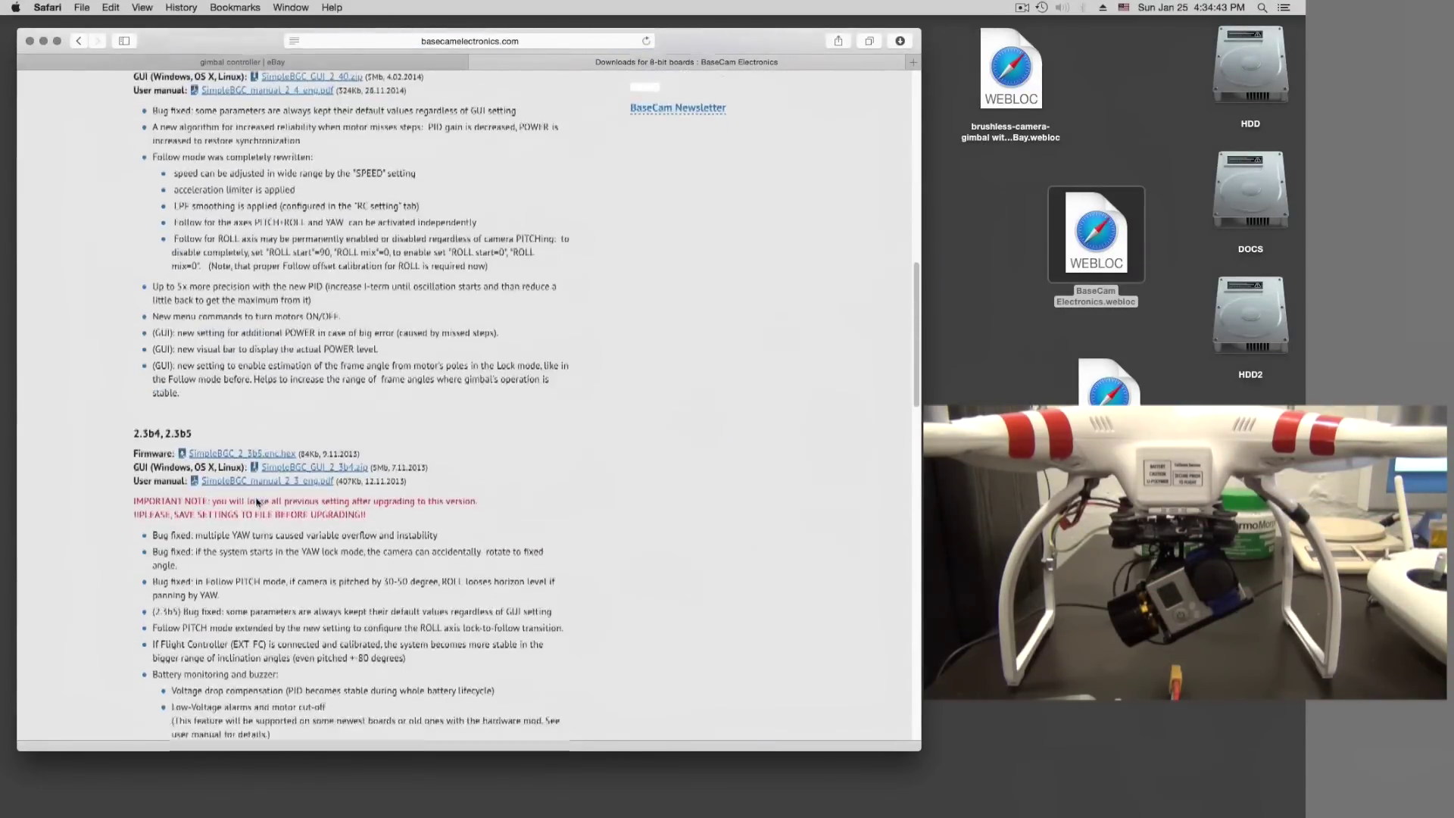
{"action": "scroll", "coordinate": [257, 502], "scroll_direction": "down", "scroll_amount": 2}
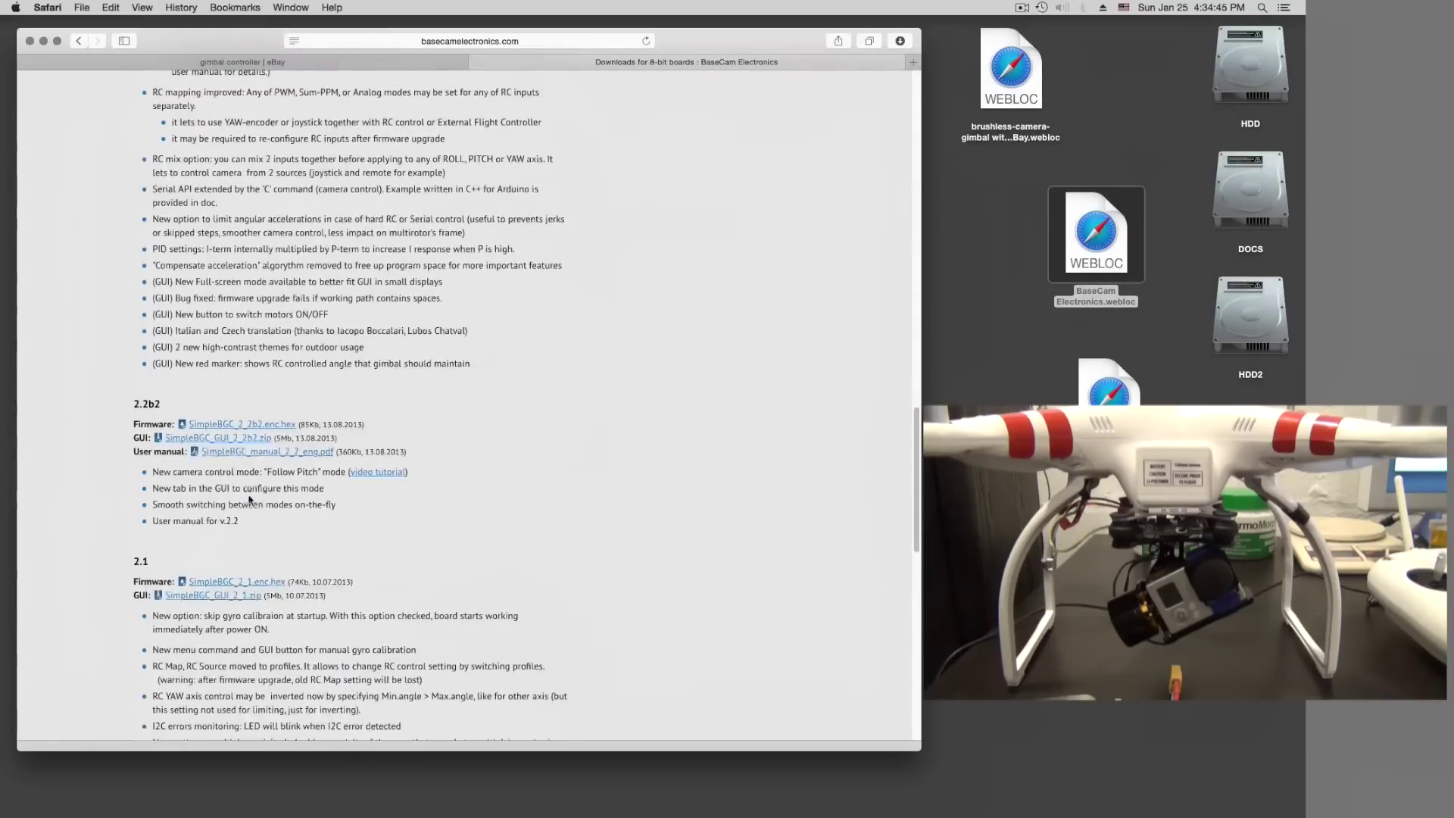
{"action": "left_click", "coordinate": [183, 439]}
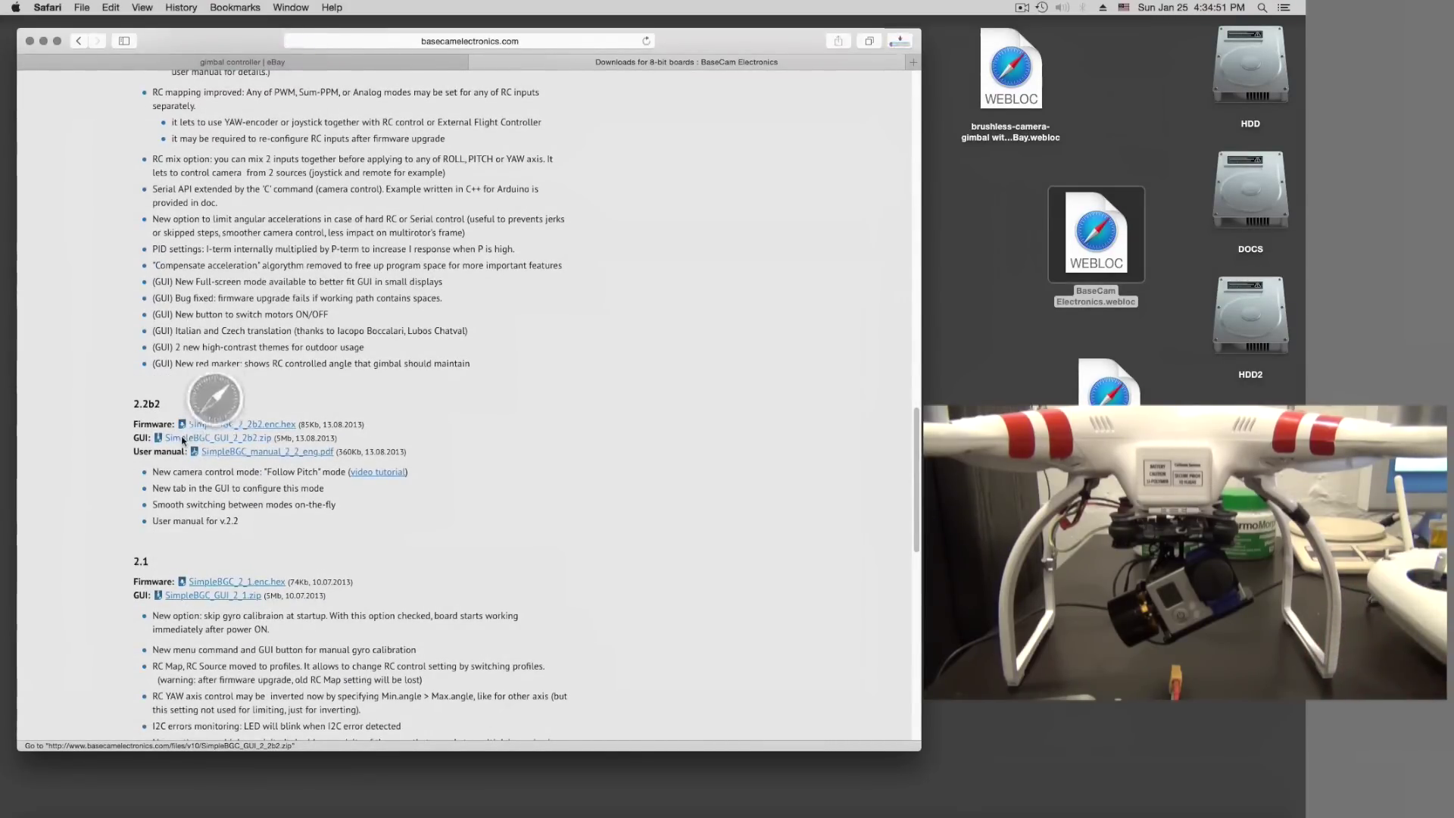
Open the 2.2b2 user manual, SimpleBGC_manual_2_2_eng.pdf, skim its GUI, RC Settings and Follow Mode sections, and close it
{"action": "left_click", "coordinate": [241, 454]}
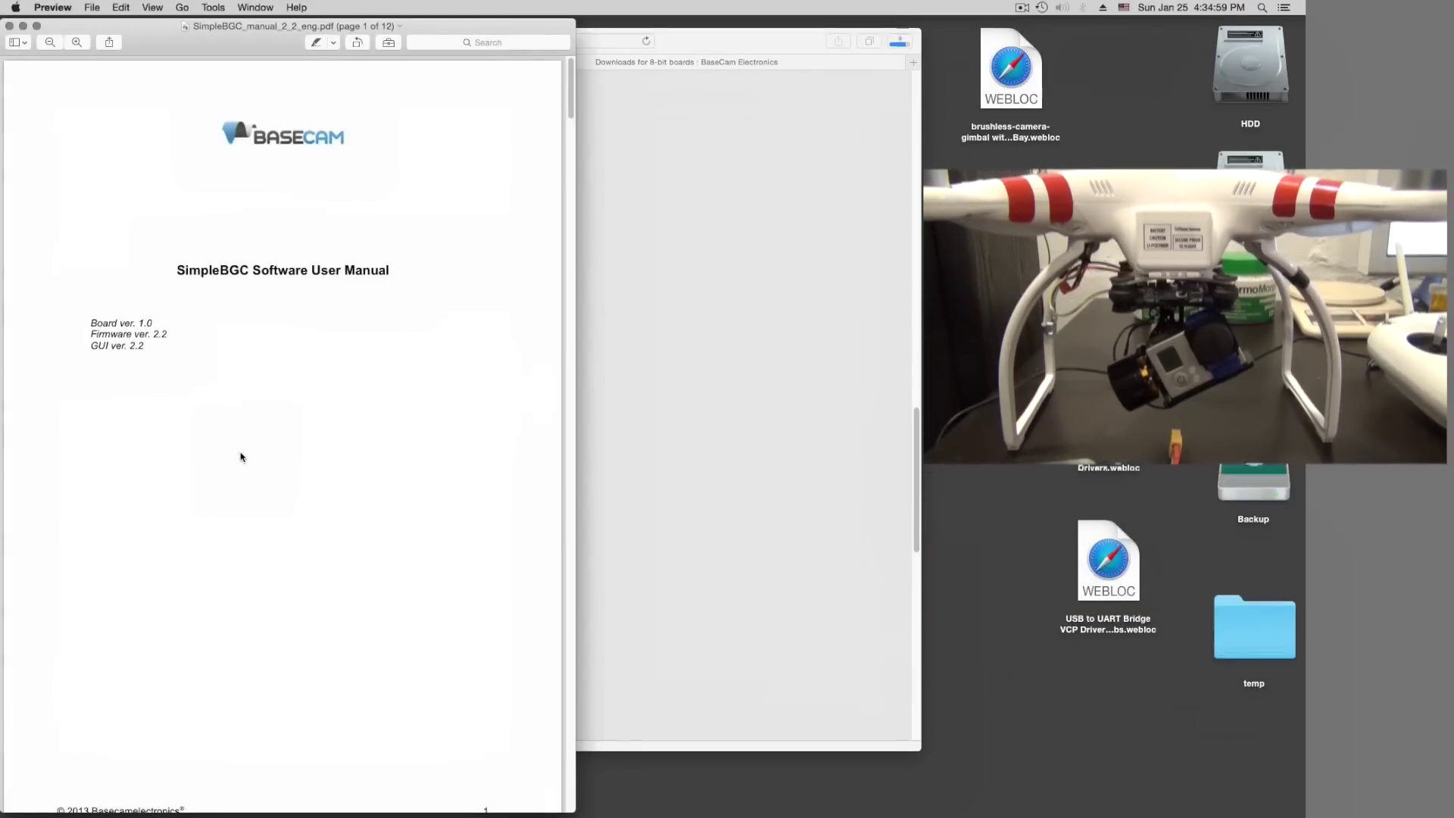
{"action": "scroll", "coordinate": [242, 455], "scroll_direction": "down", "scroll_amount": 15}
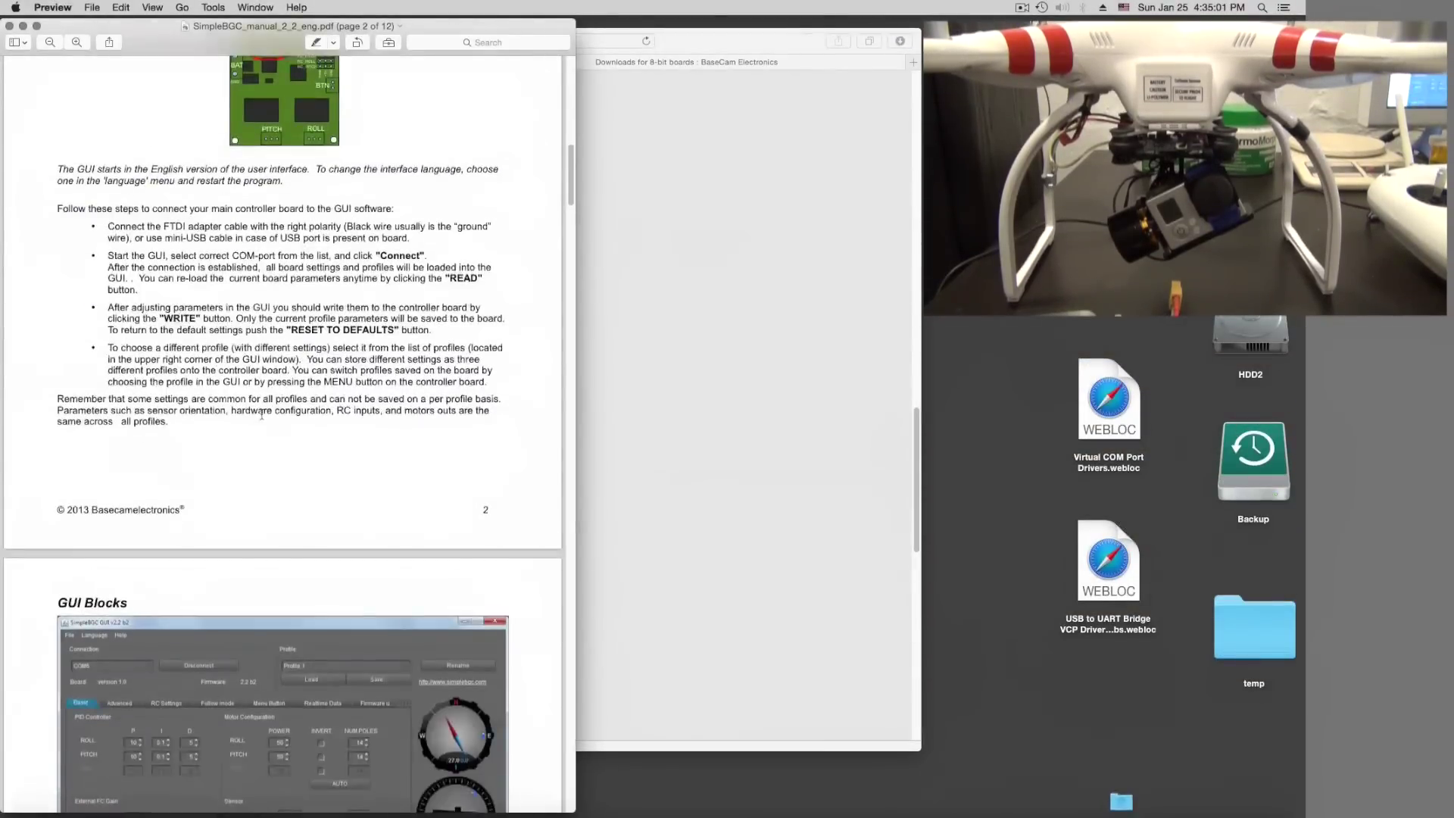
{"action": "scroll", "coordinate": [261, 415], "scroll_direction": "up", "scroll_amount": 5}
{"action": "scroll", "coordinate": [272, 420], "scroll_direction": "down", "scroll_amount": 15}
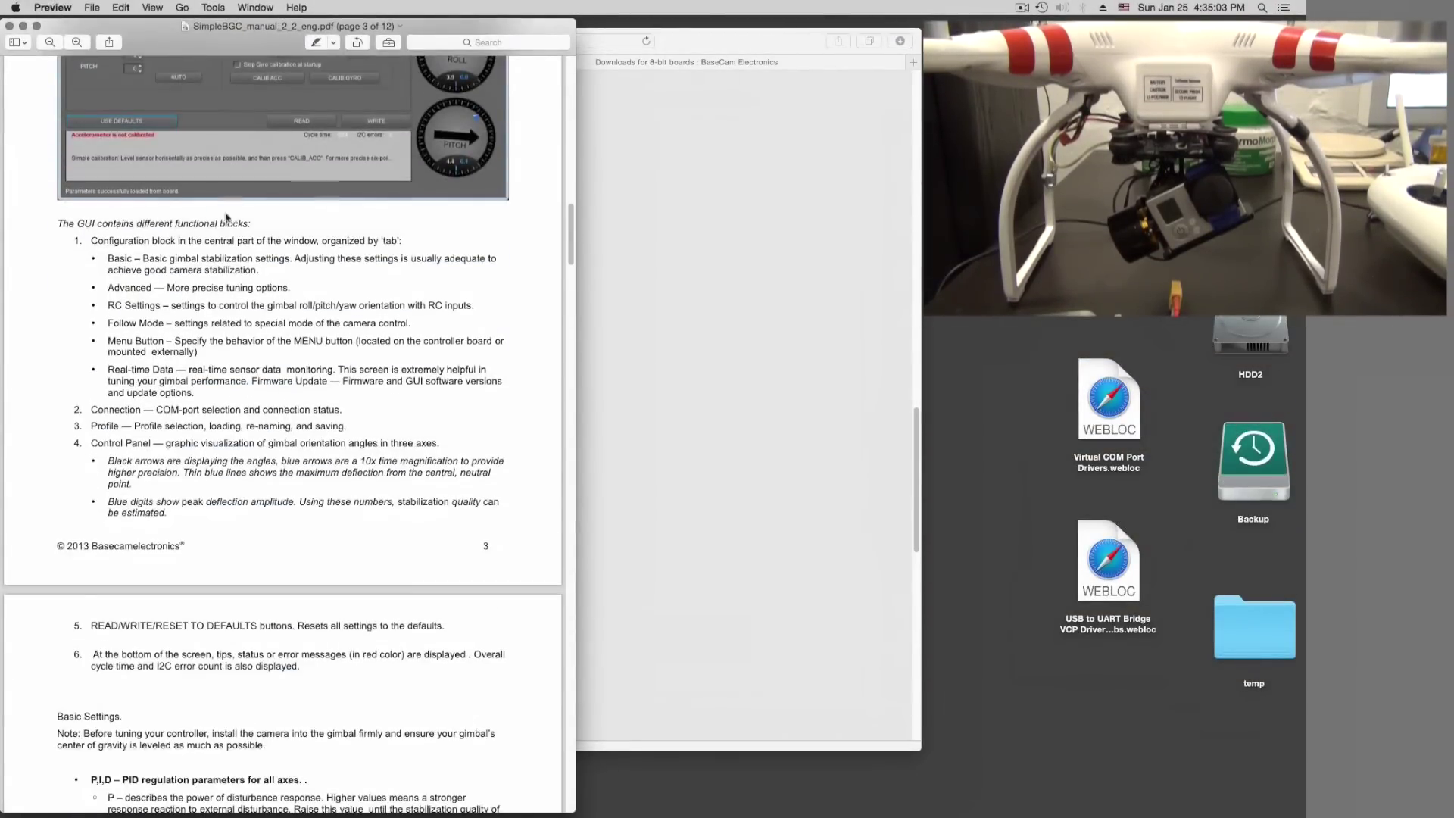
{"action": "scroll", "coordinate": [226, 218], "scroll_direction": "down", "scroll_amount": 20}
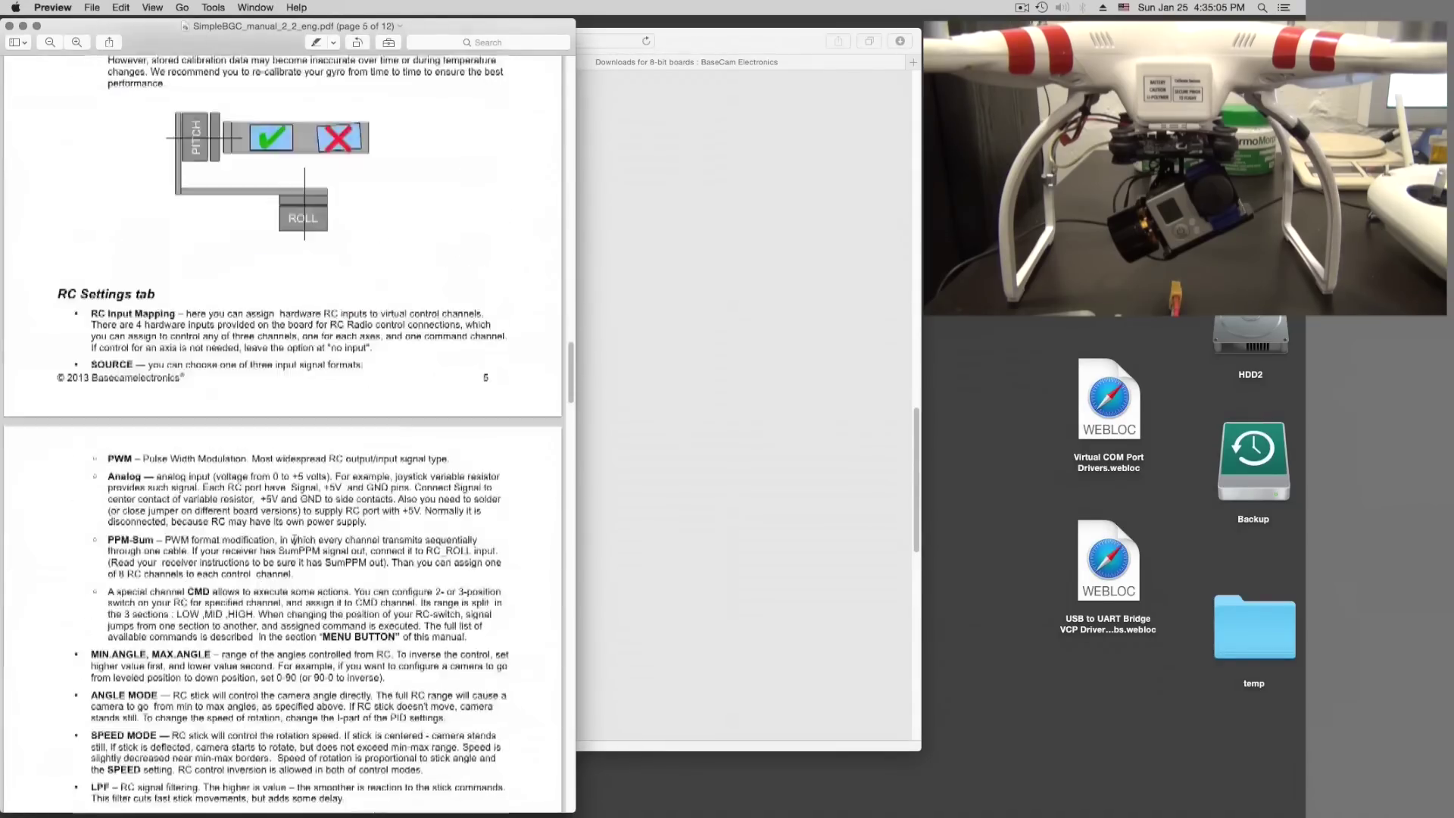
{"action": "scroll", "coordinate": [294, 540], "scroll_direction": "down", "scroll_amount": 8}
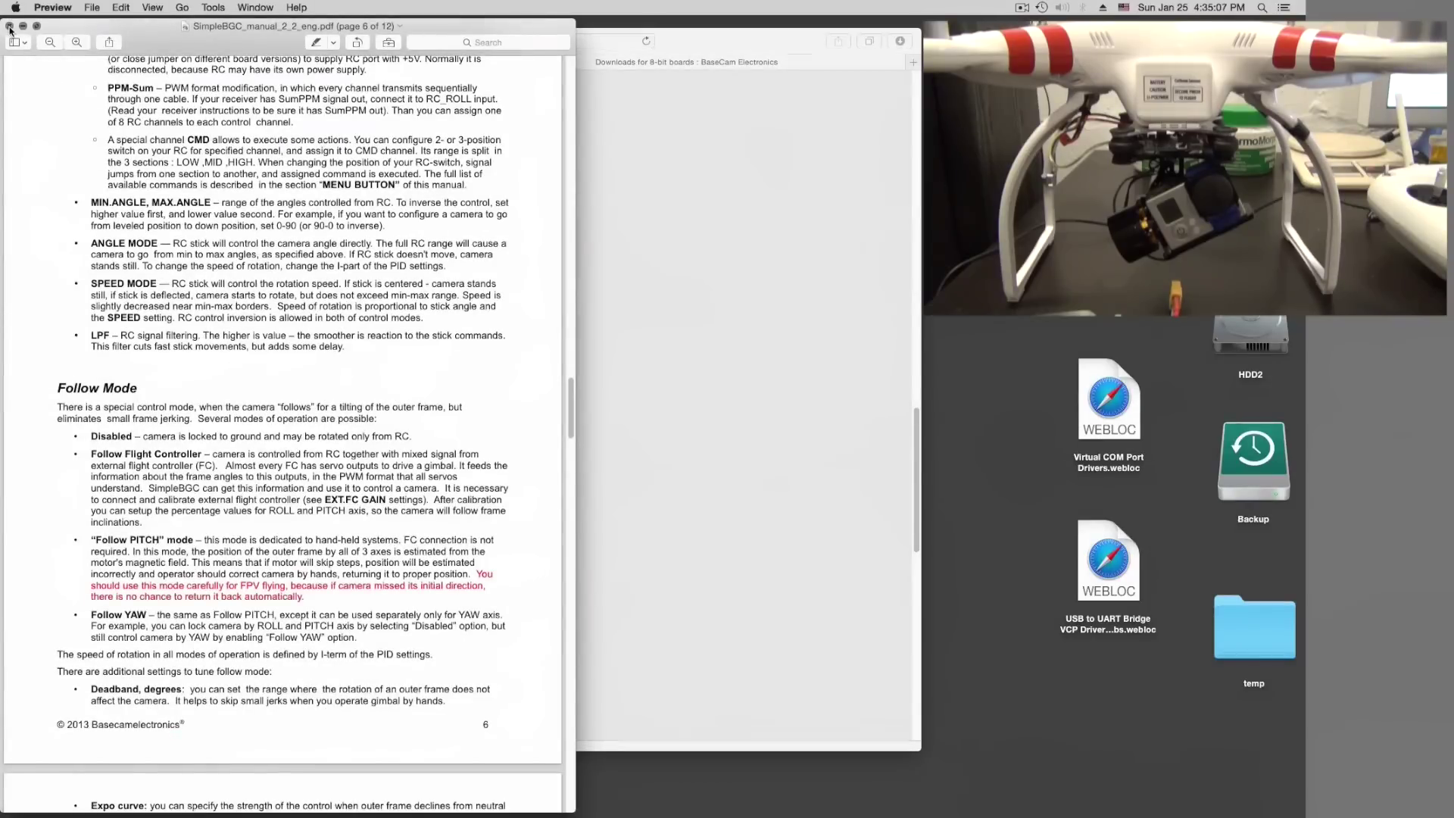
{"action": "left_click", "coordinate": [10, 27]}
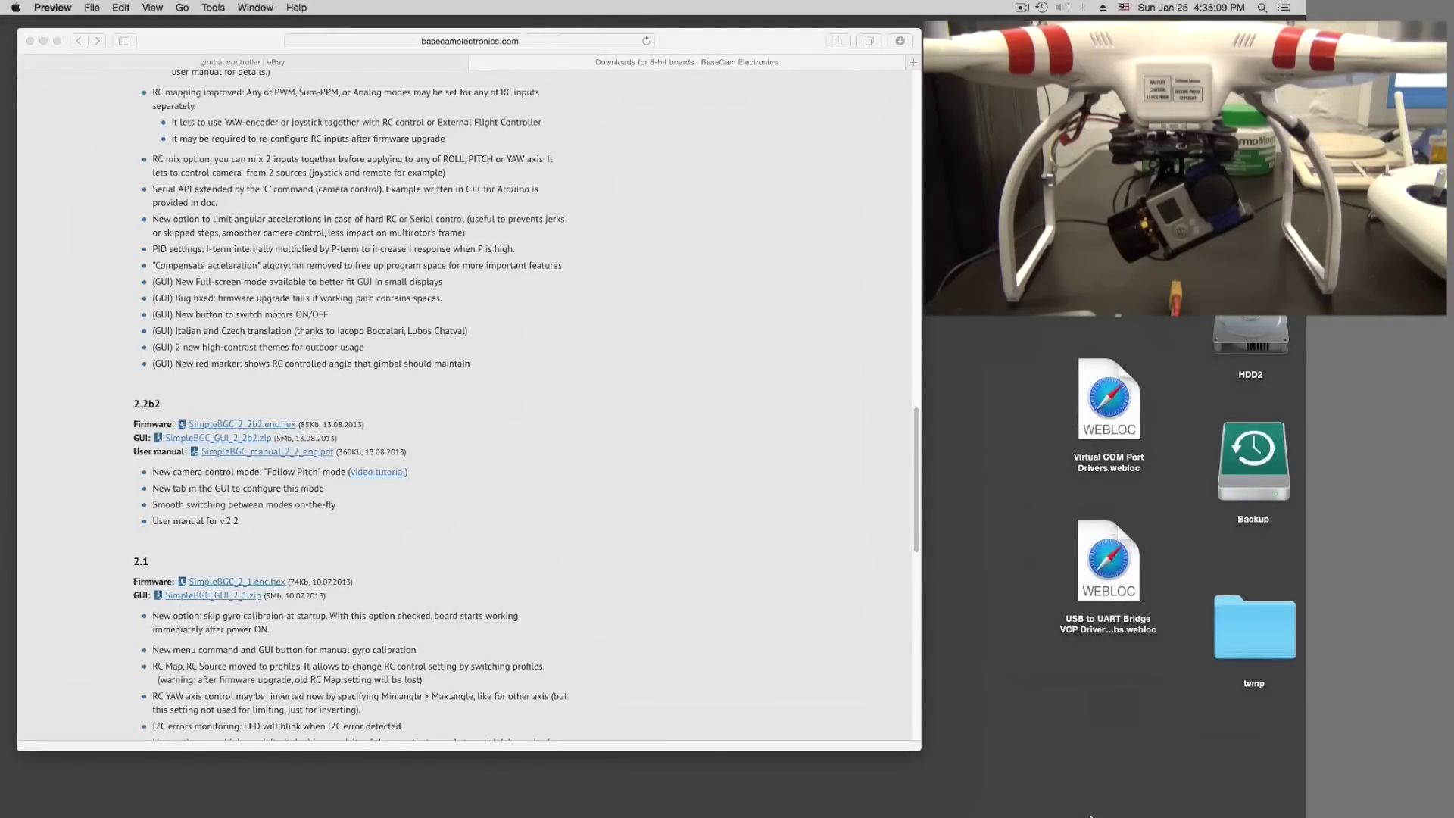
Move the downloaded SimpleBGC_GUI_2_2b2 folder from Downloads onto the desktop
{"action": "left_click", "coordinate": [1122, 788]}
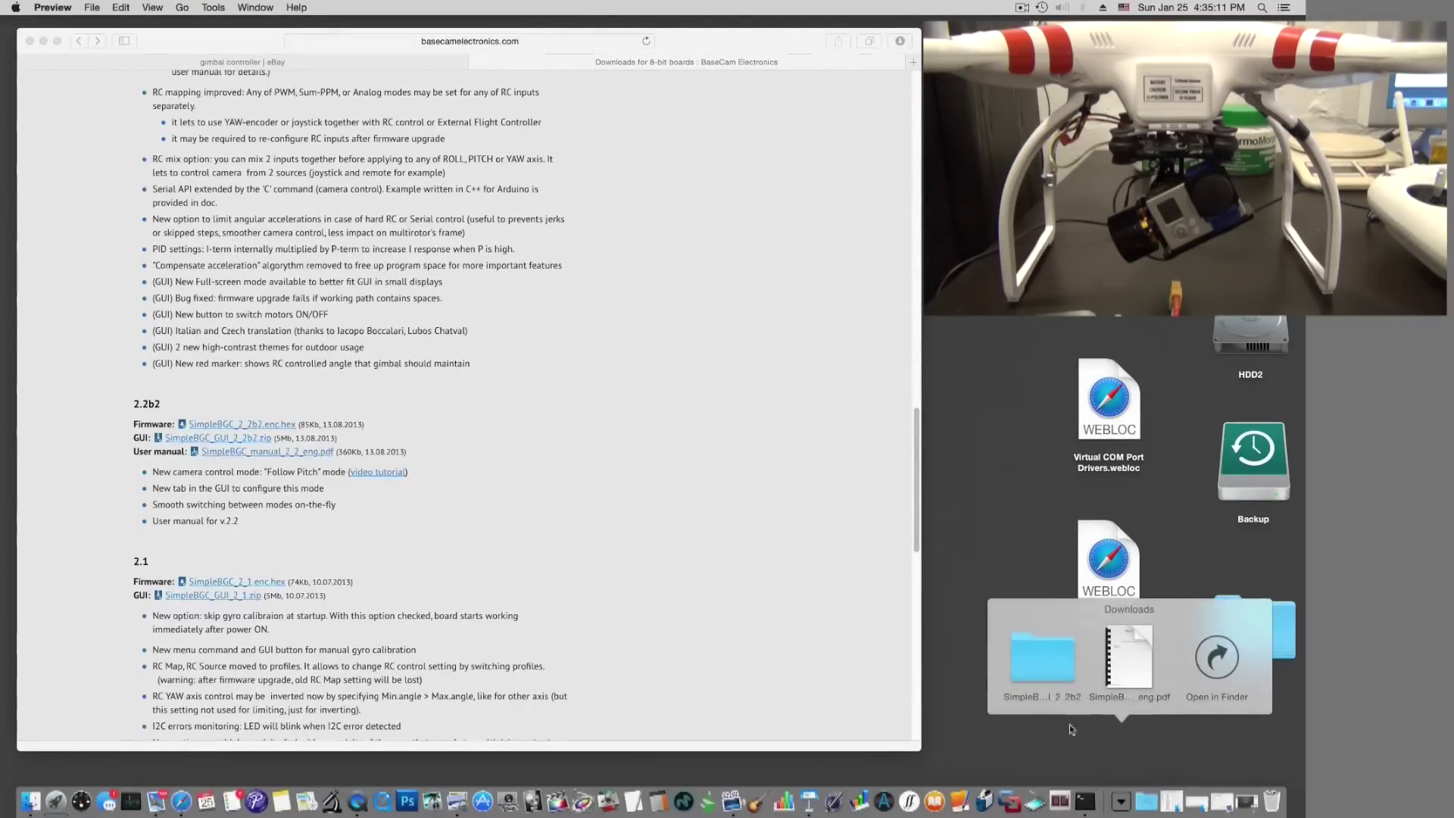
{"action": "left_click_drag", "start_coordinate": [1047, 676], "coordinate": [962, 303]}
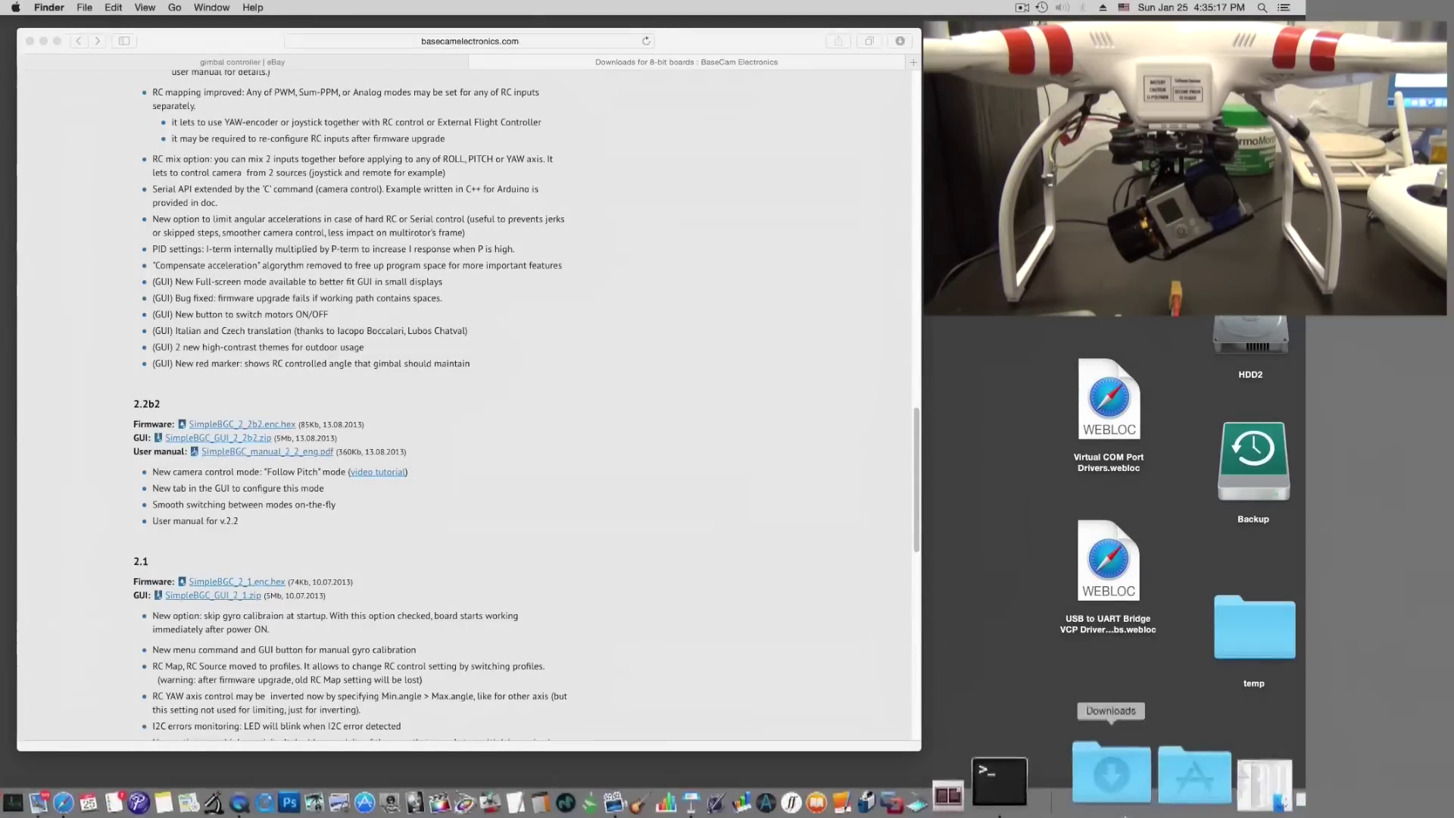
{"action": "left_click", "coordinate": [1122, 801]}
{"action": "left_click_drag", "start_coordinate": [1079, 664], "coordinate": [1011, 303]}
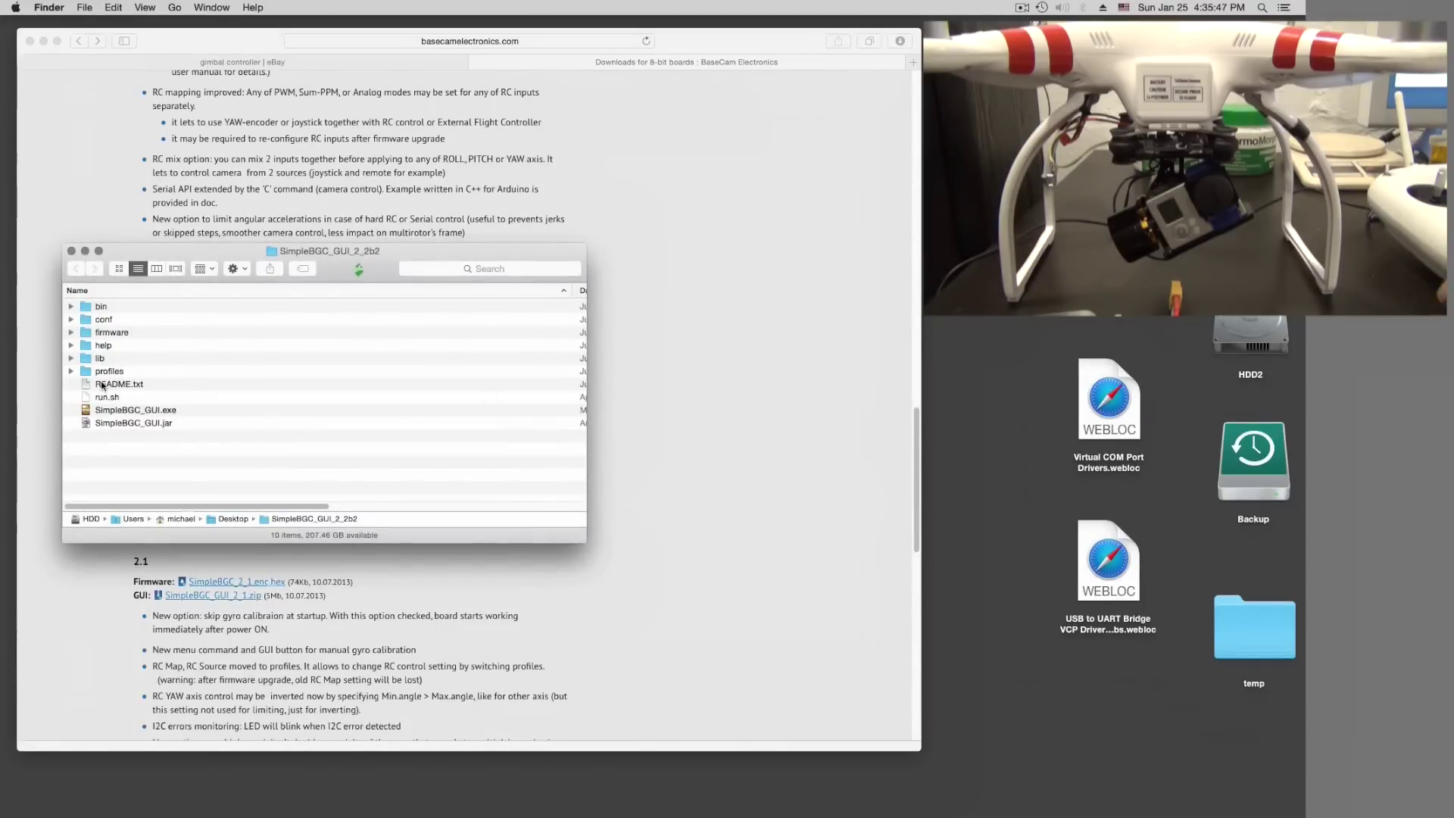
Read README.txt in the SimpleBGC_GUI_2_2b2 folder, highlight the FTDI and CP2102 driver links, and close the file and folder
{"action": "double_click", "coordinate": [102, 385]}
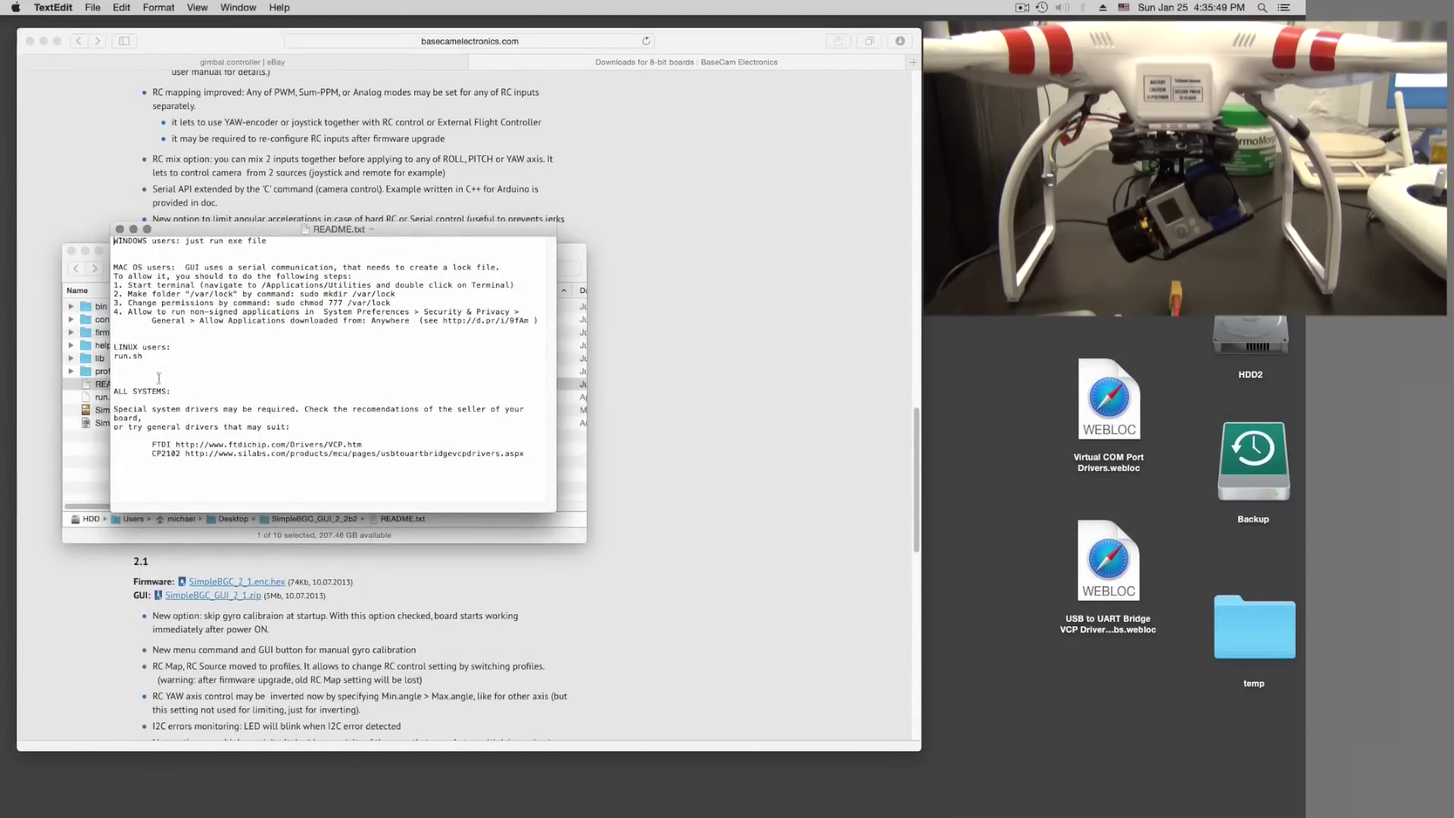
{"action": "left_click_drag", "start_coordinate": [152, 445], "coordinate": [519, 460]}
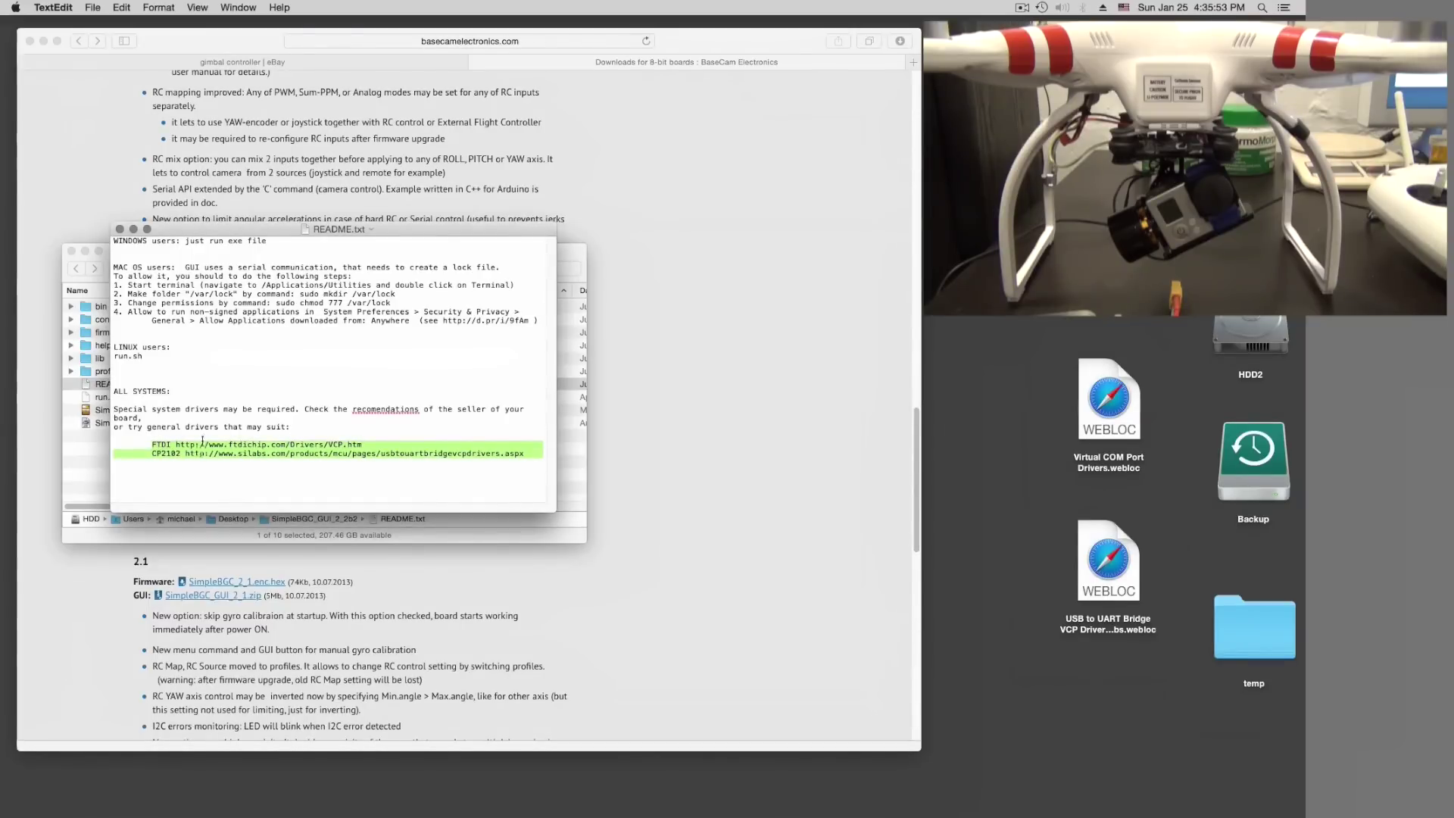
{"action": "left_click", "coordinate": [119, 229]}
{"action": "left_click", "coordinate": [71, 251]}
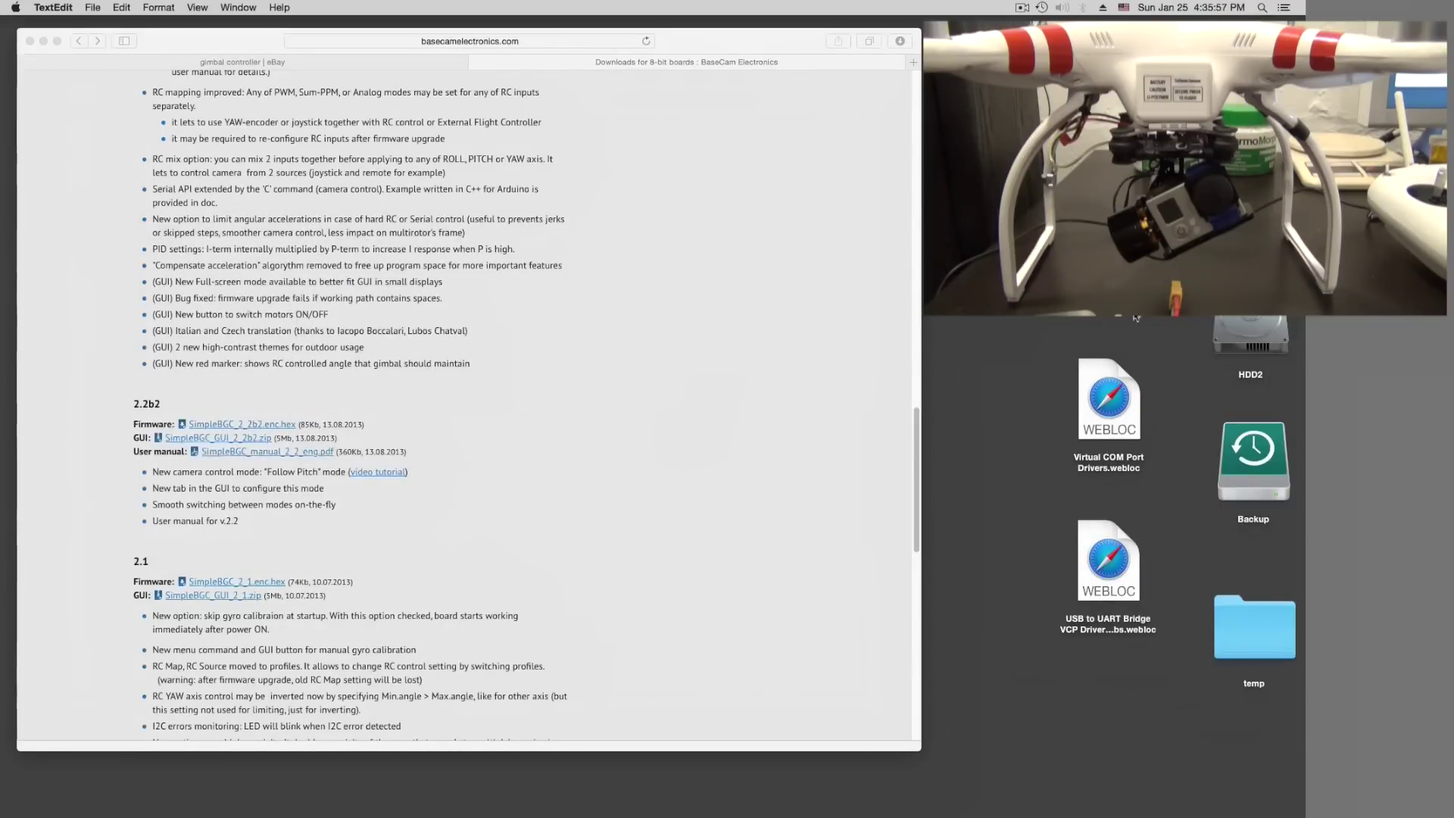
Open the FTDI Virtual COM Port Drivers page from its desktop shortcut and download the Mac OS X 32-bit driver, version 2.2.18
{"action": "double_click", "coordinate": [1106, 407]}
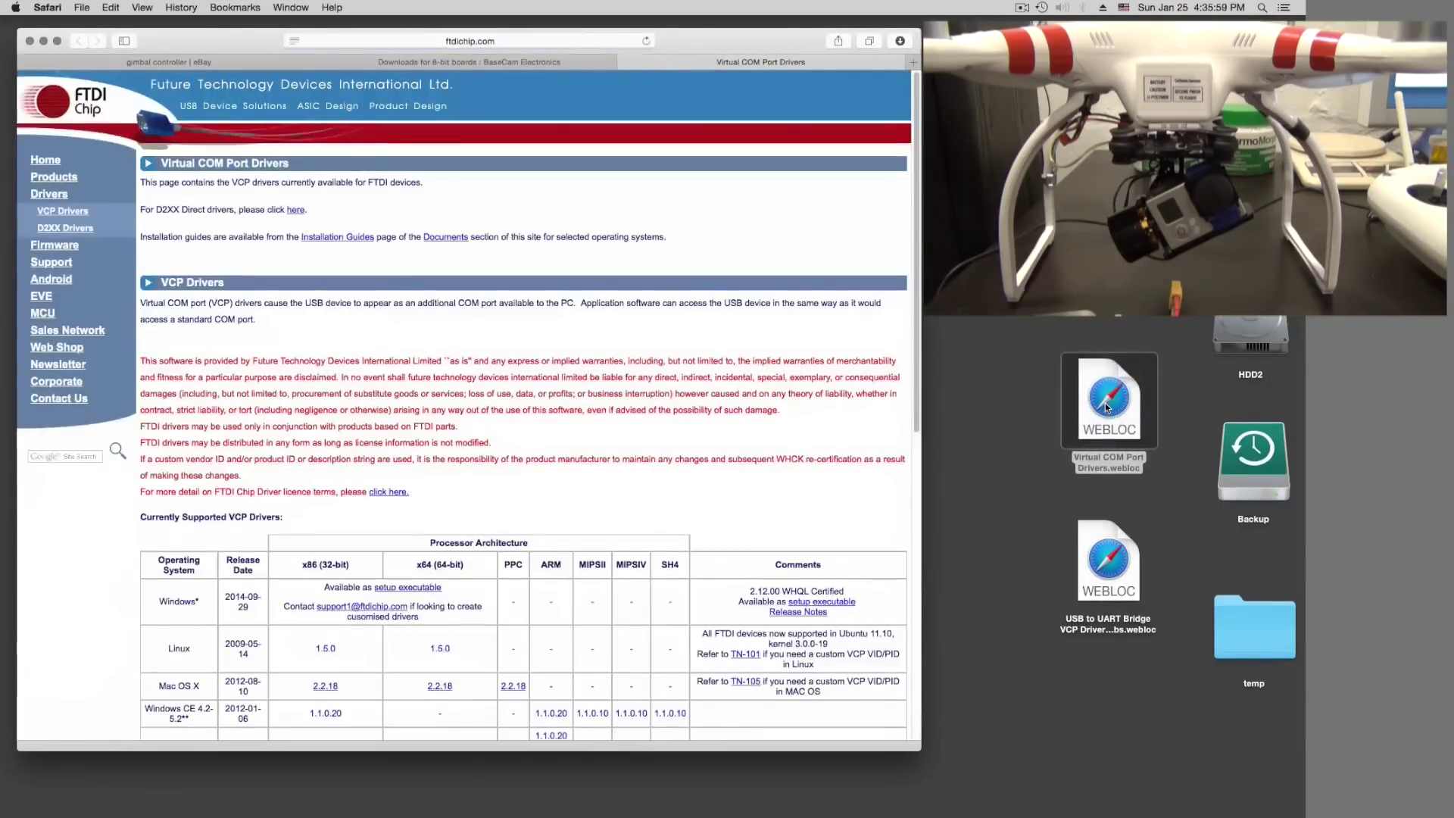
{"action": "scroll", "coordinate": [159, 189], "scroll_direction": "down", "scroll_amount": 1}
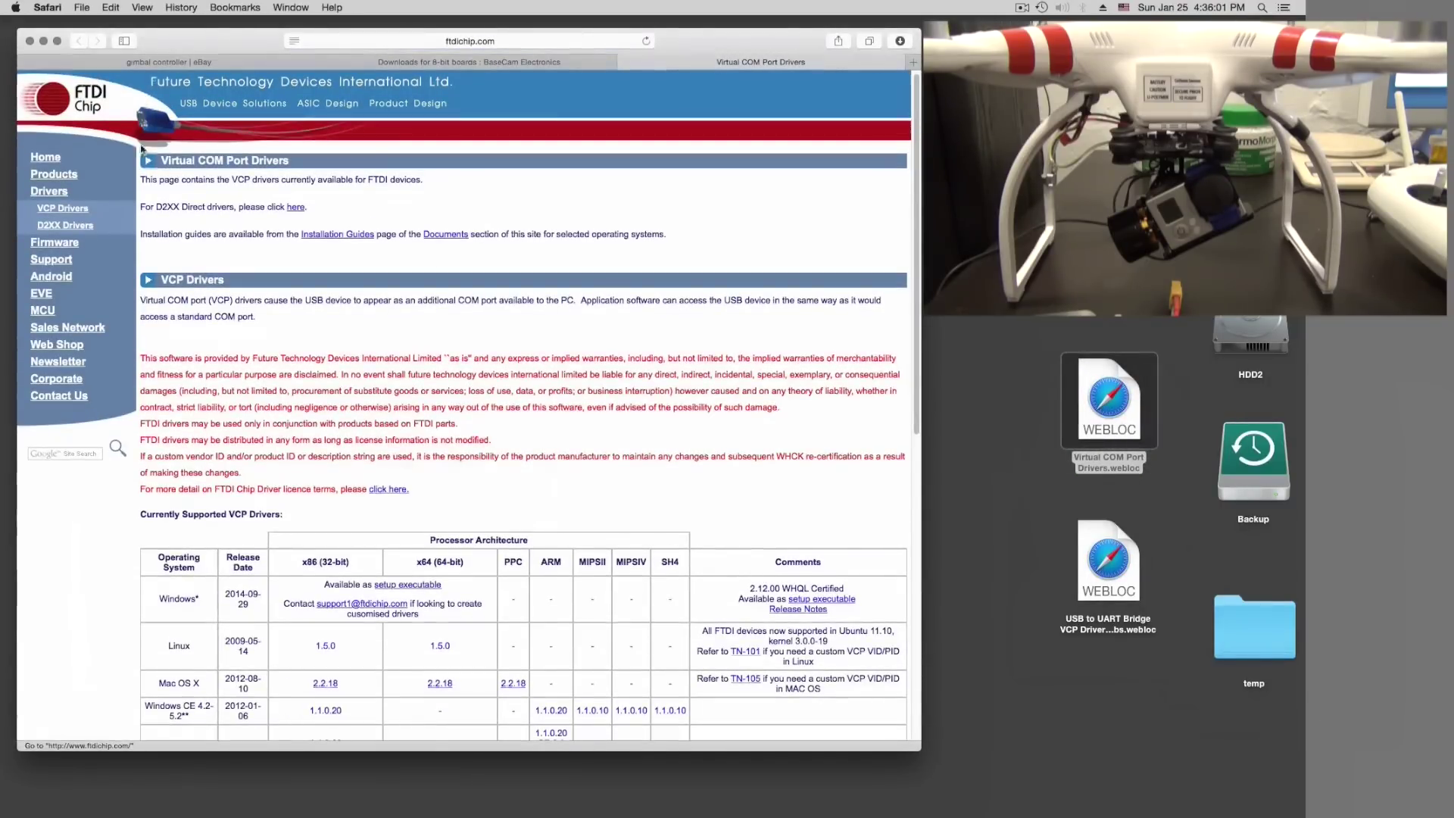
{"action": "scroll", "coordinate": [180, 379], "scroll_direction": "down", "scroll_amount": 5}
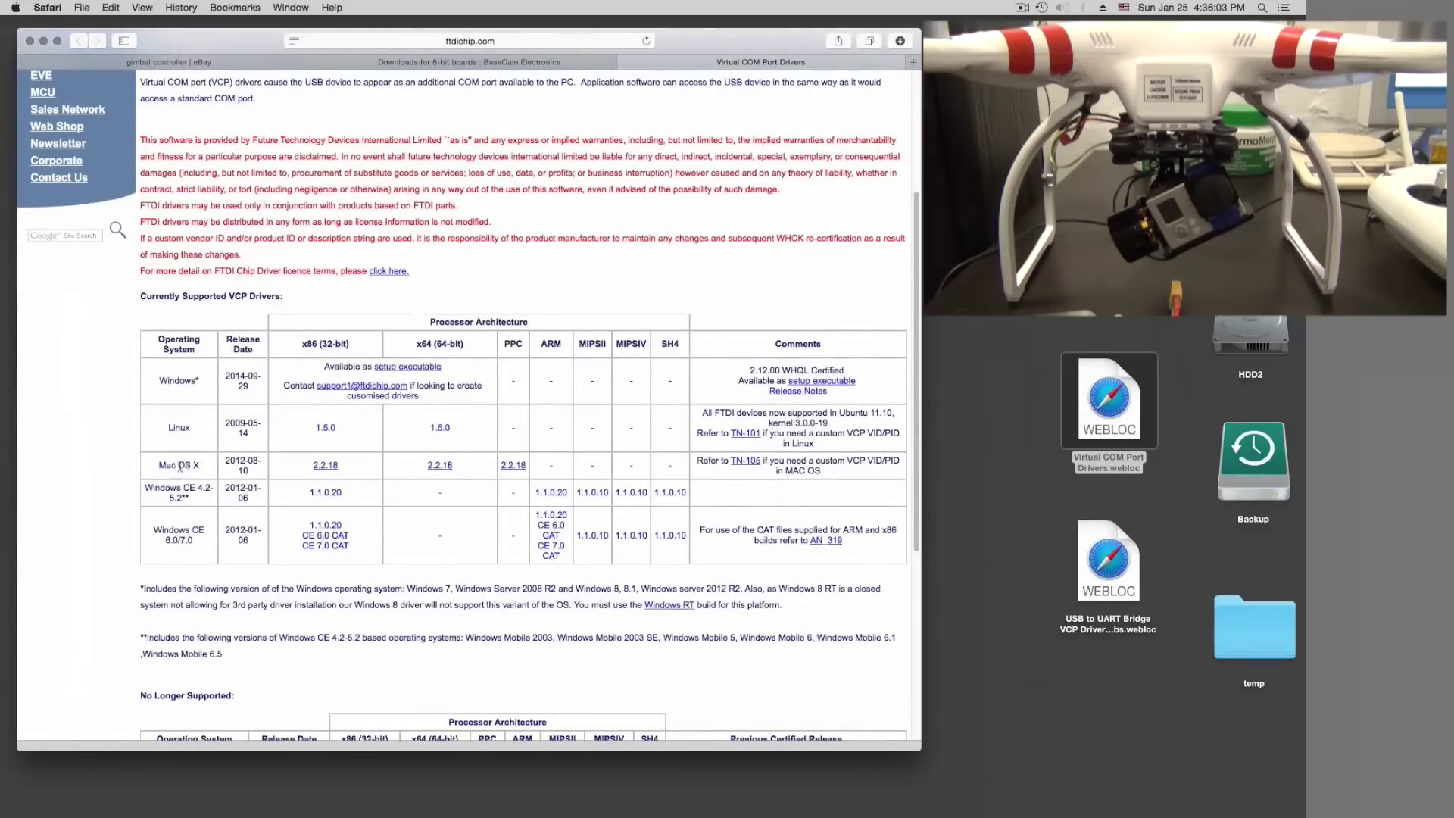
{"action": "left_click", "coordinate": [324, 468], "text": "super"}
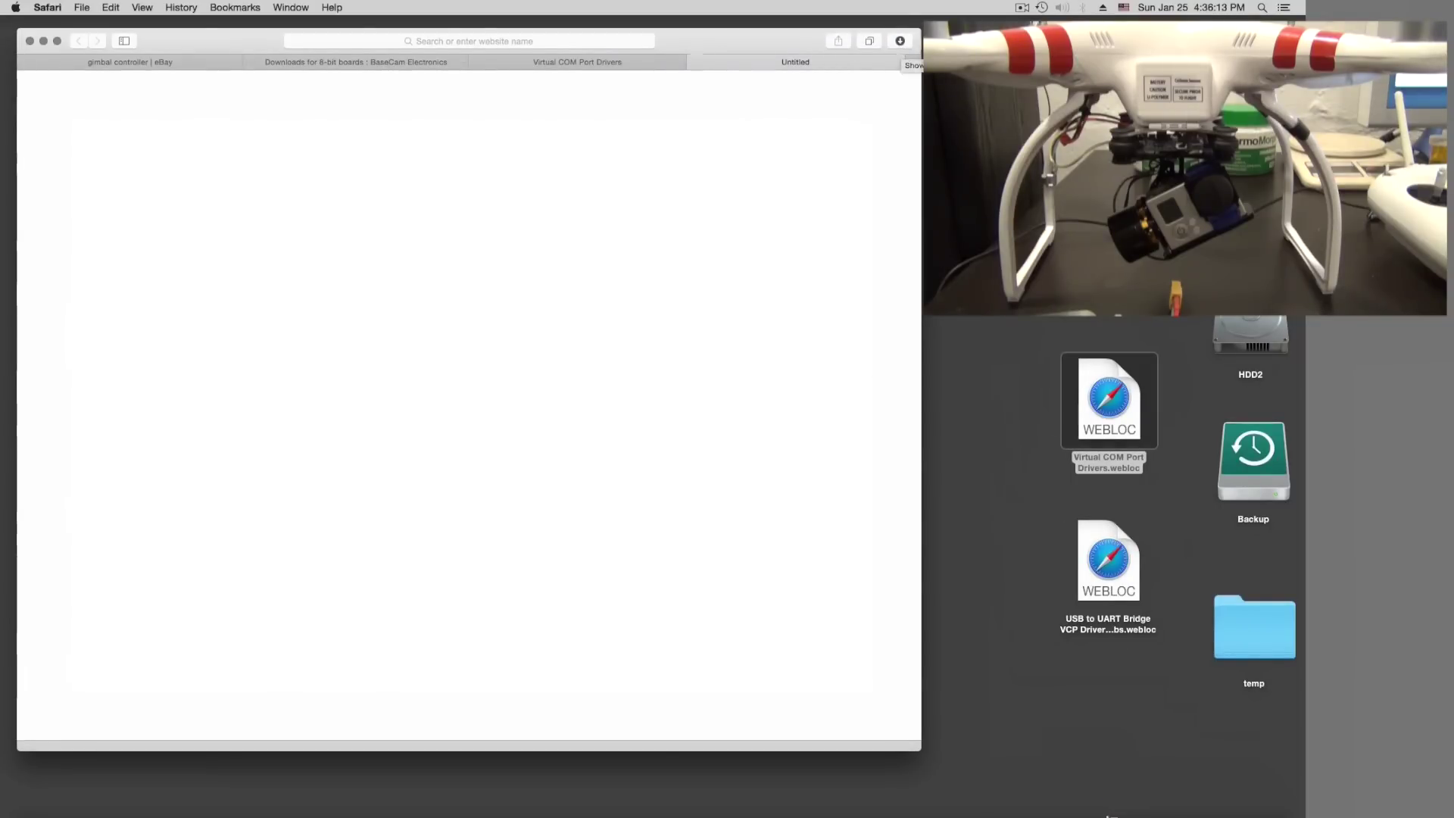
Move the downloaded FTDIUSBSerialDriver_v2_2_18.dmg from Downloads onto the desktop beside the Virtual COM Port Drivers shortcut
{"action": "left_click", "coordinate": [1124, 792]}
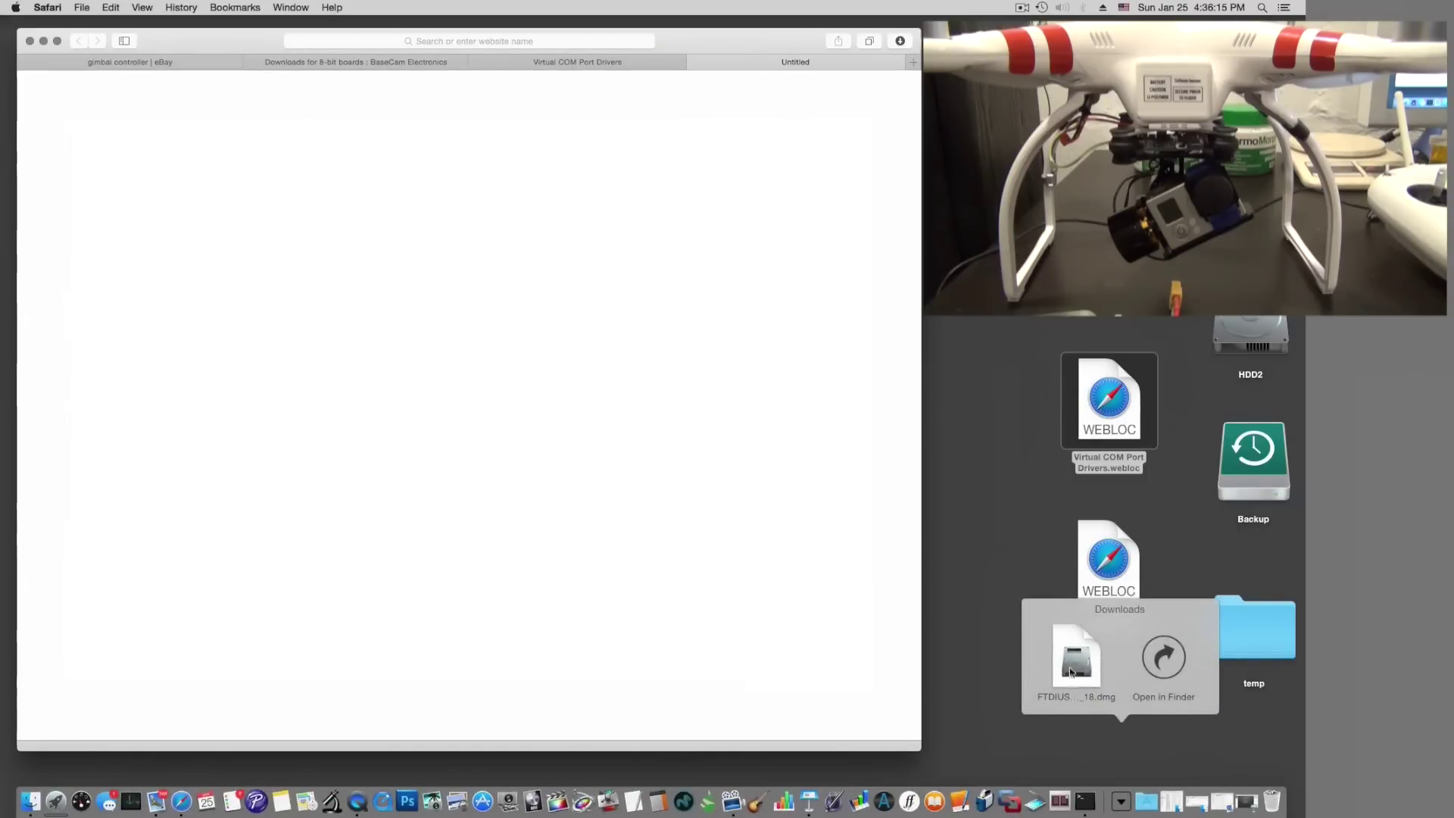
{"action": "left_click_drag", "start_coordinate": [1069, 657], "coordinate": [995, 412]}
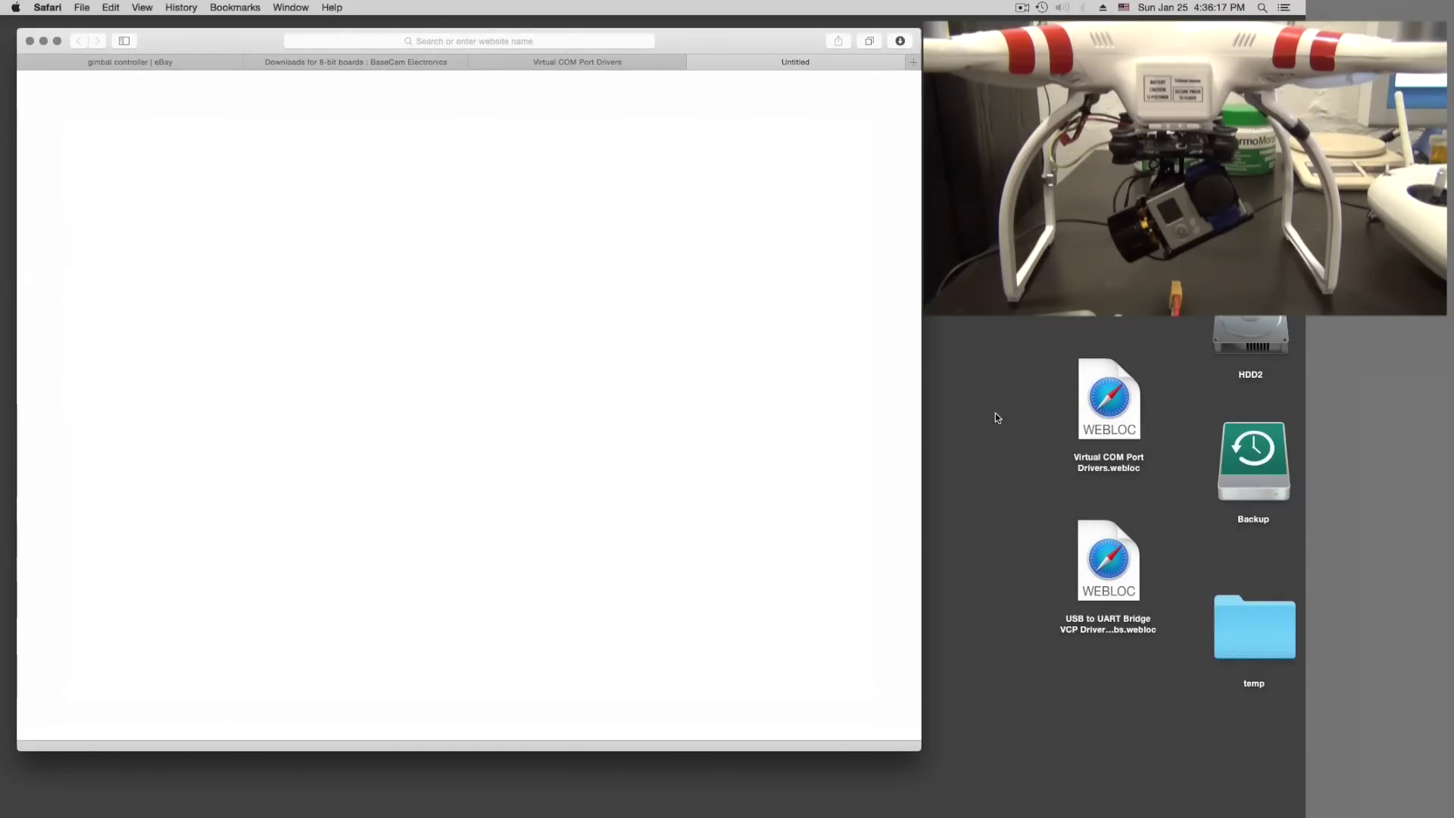
{"action": "left_click_drag", "start_coordinate": [1069, 328], "coordinate": [994, 376]}
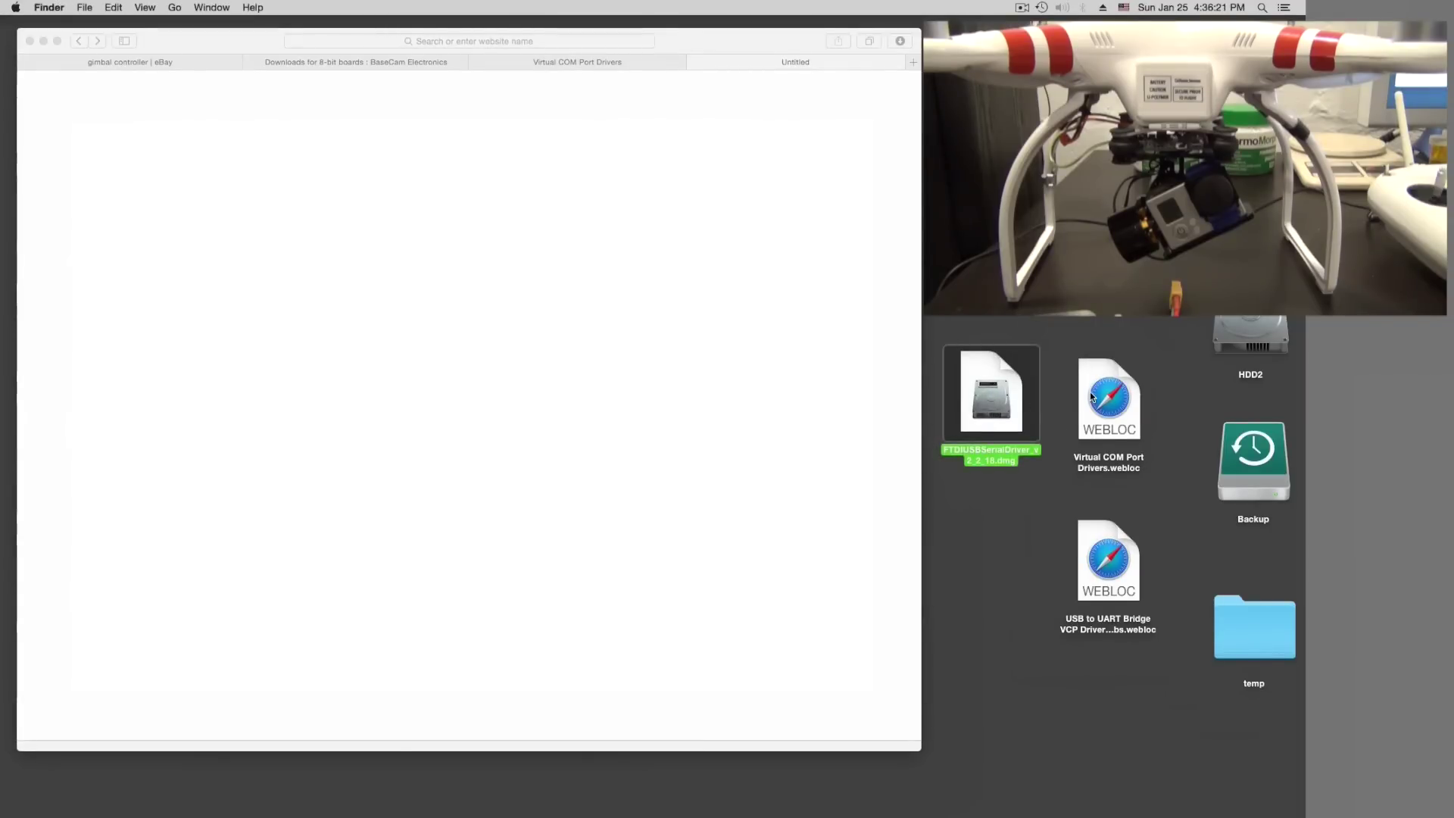
Open the USB to UART Bridge VCP Drivers page from its desktop shortcut and download the Macintosh OSX (v3.1) driver
{"action": "double_click", "coordinate": [1114, 570]}
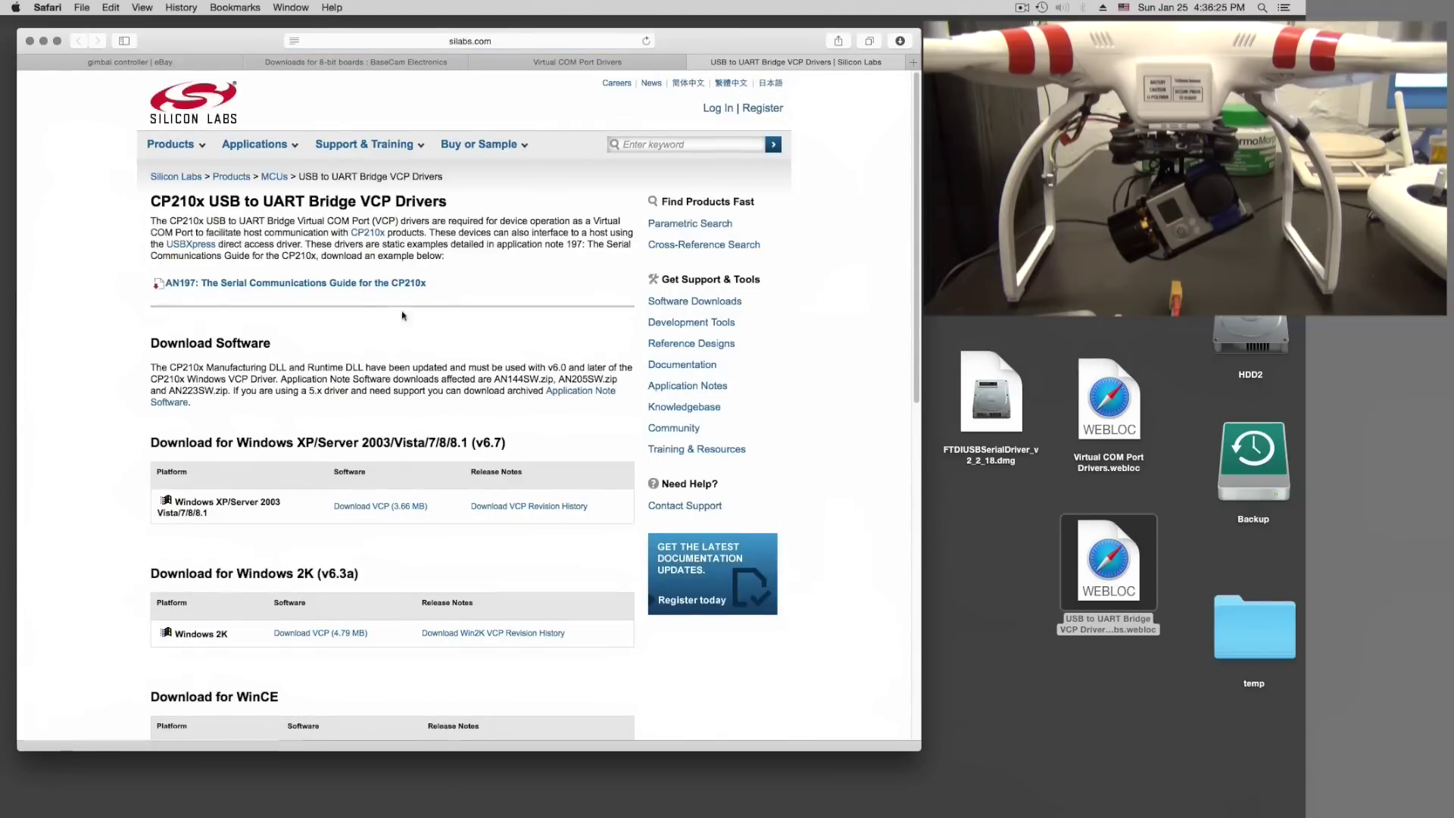
{"action": "scroll", "coordinate": [214, 146], "scroll_direction": "down", "scroll_amount": 10}
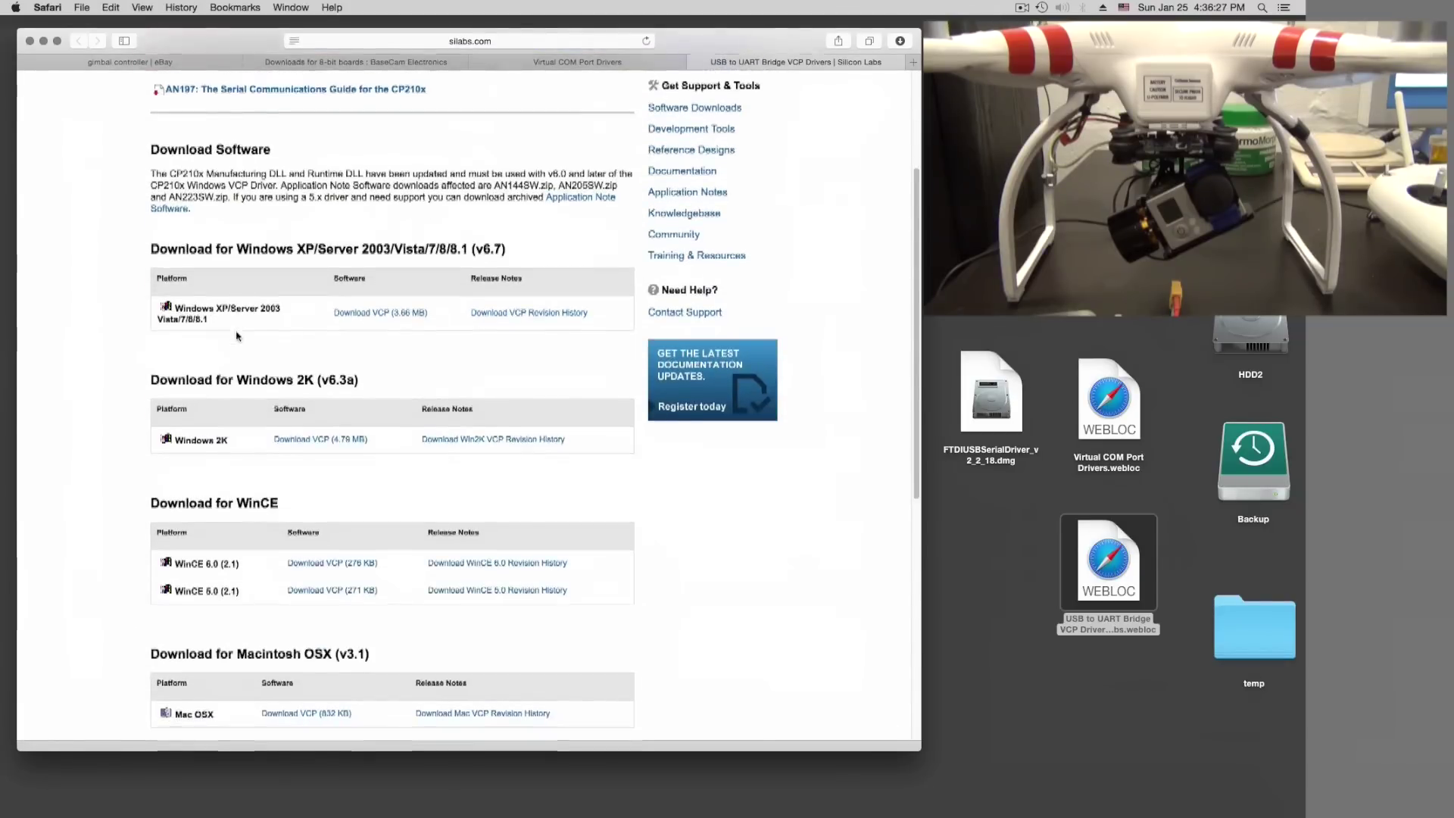
{"action": "scroll", "coordinate": [236, 332], "scroll_direction": "down", "scroll_amount": 1}
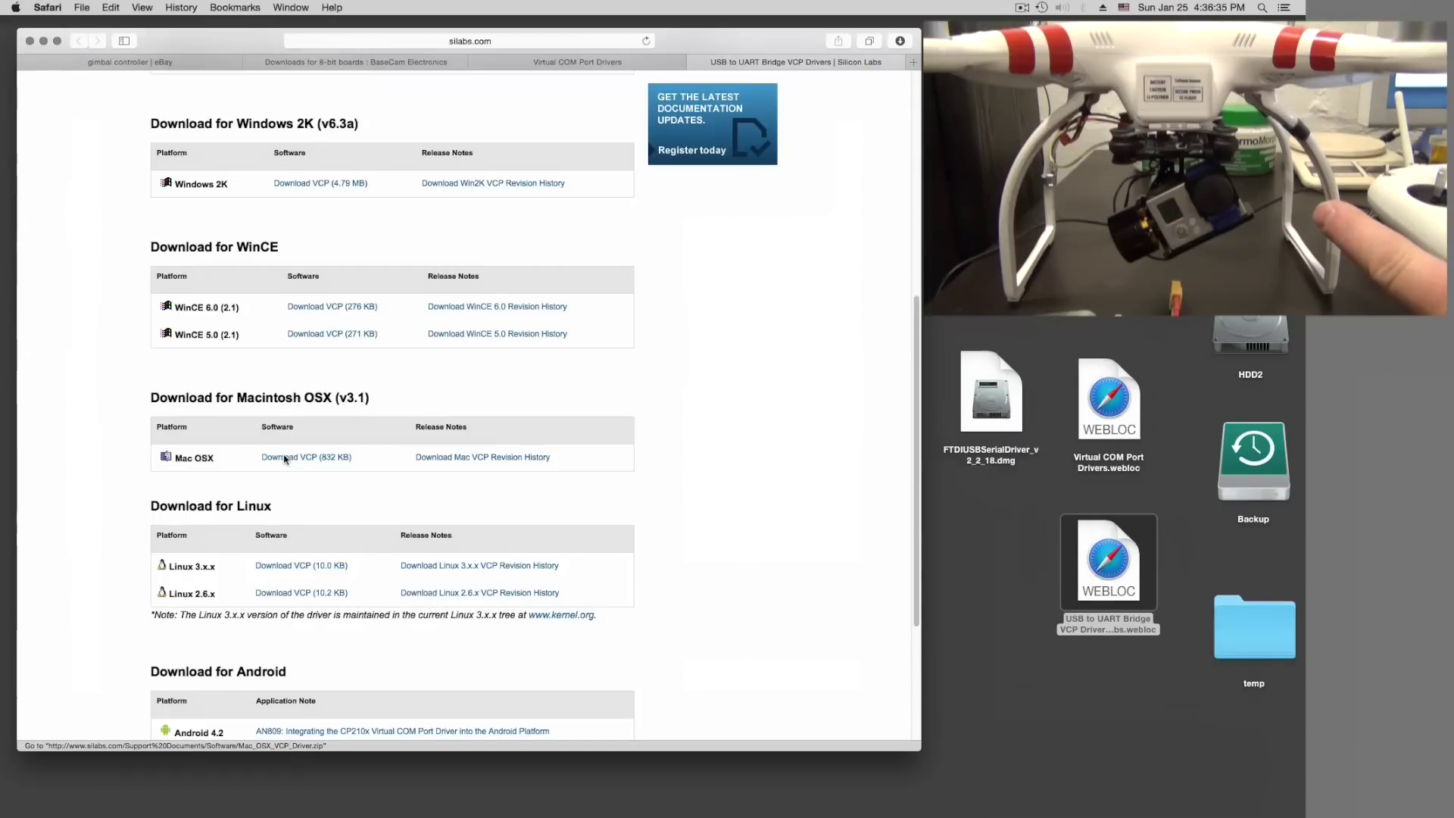
Move the downloaded SiLabsUSBDriverDisk.dmg from Downloads onto the desktop beside the USB to UART Bridge shortcut, and close the browser window
{"action": "mouse_move", "coordinate": [1083, 801]}
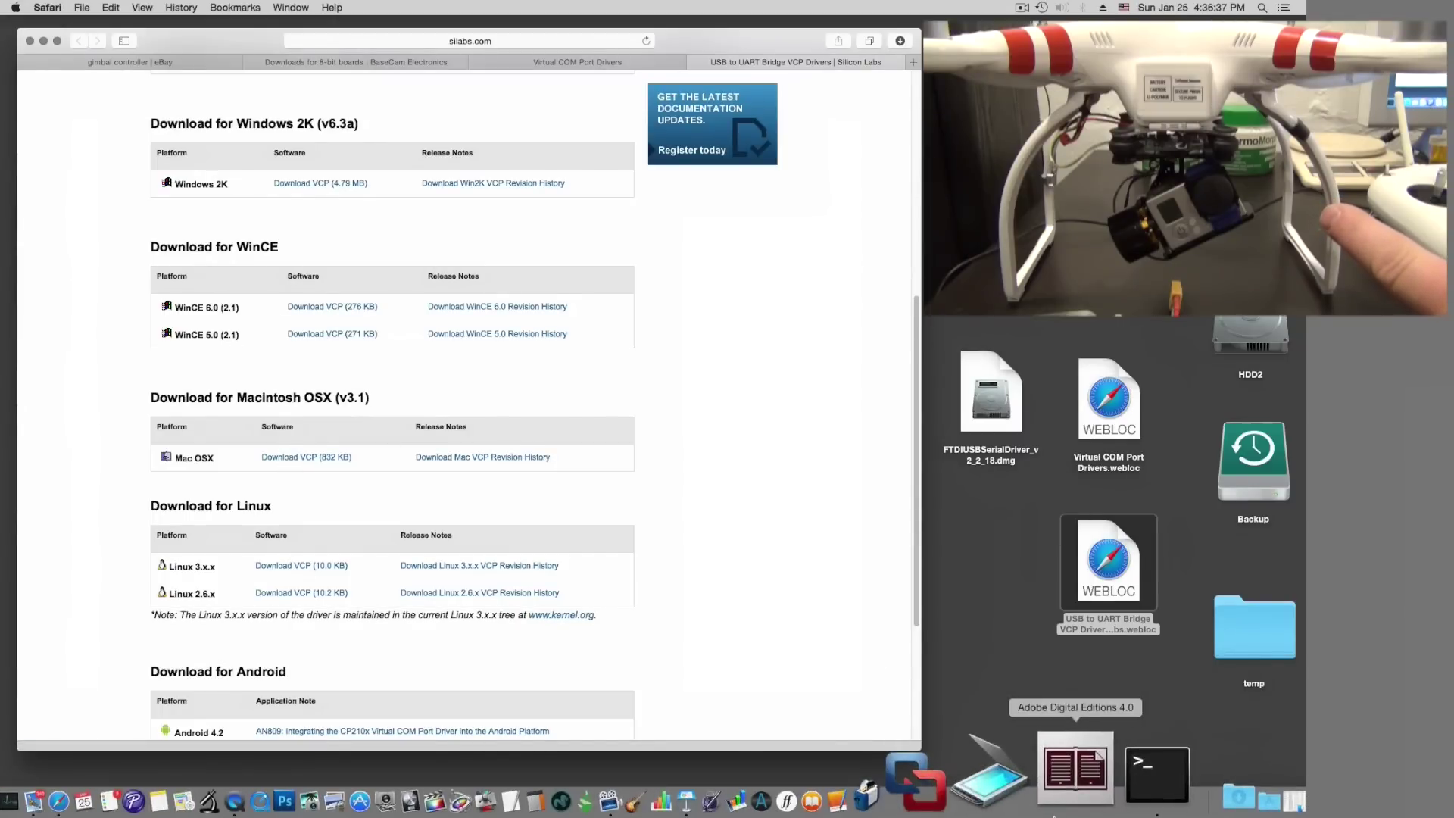
{"action": "left_click", "coordinate": [1131, 796]}
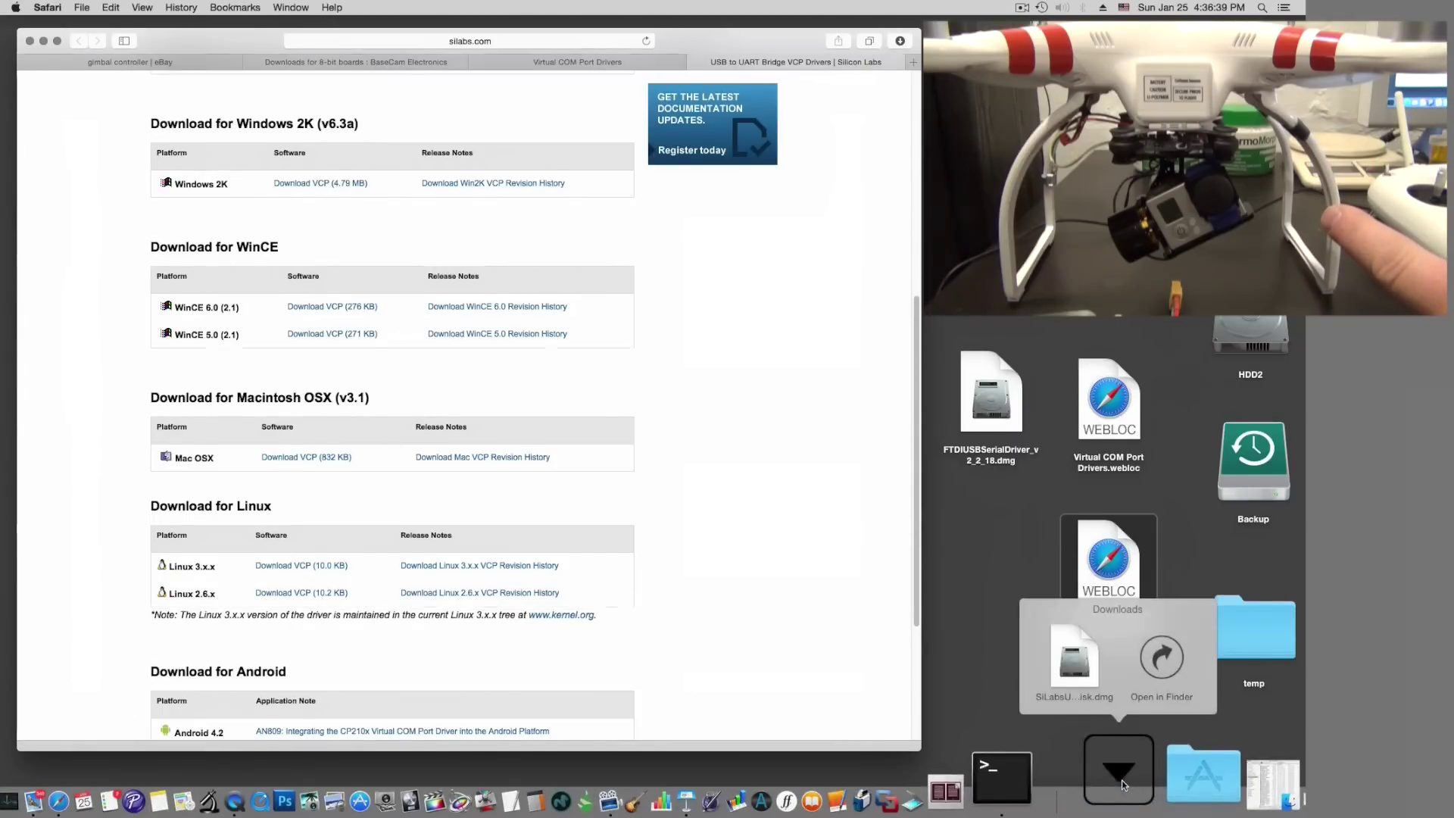
{"action": "left_click_drag", "start_coordinate": [1065, 650], "coordinate": [1036, 569]}
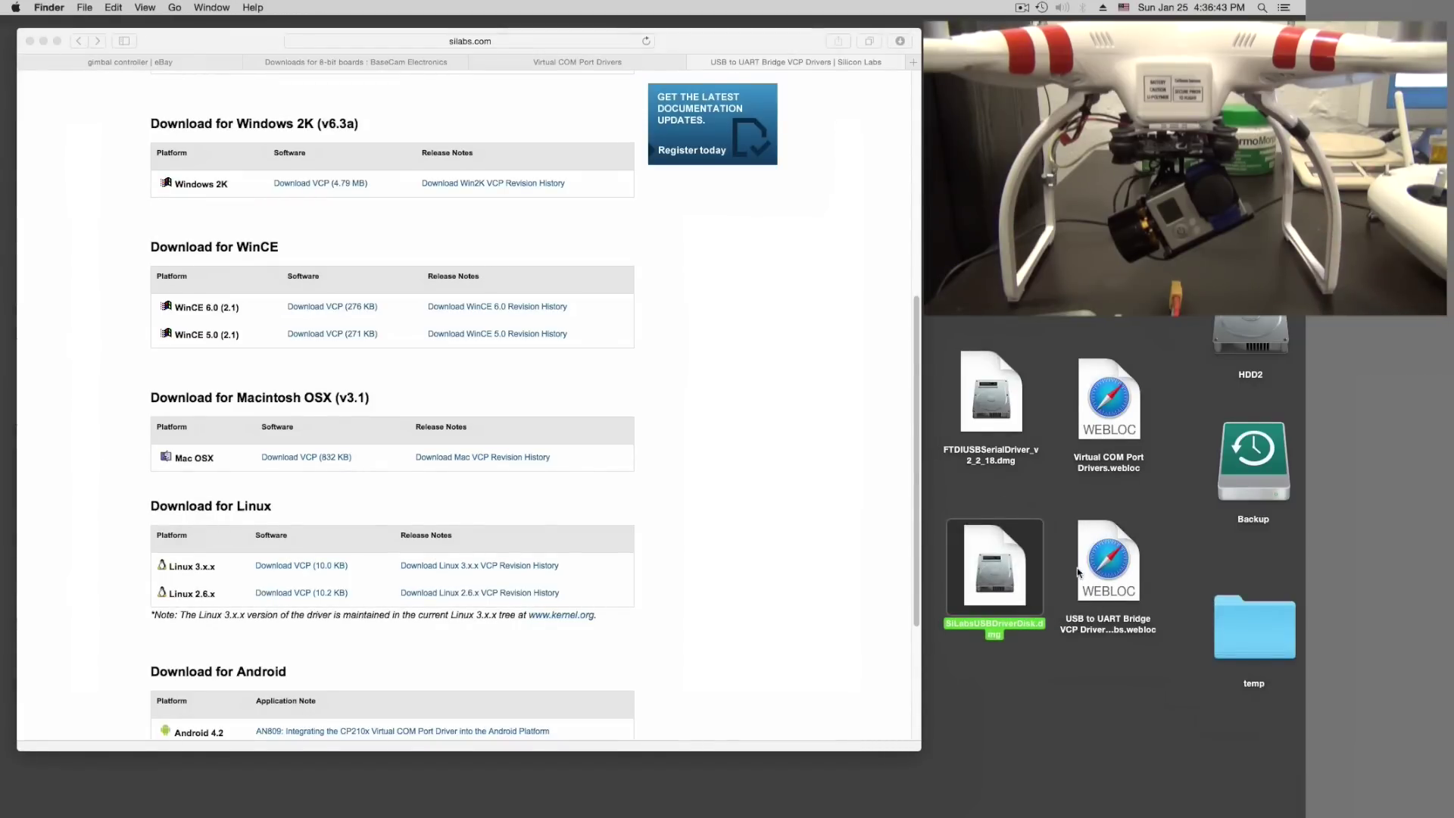
{"action": "left_click", "coordinate": [44, 42]}
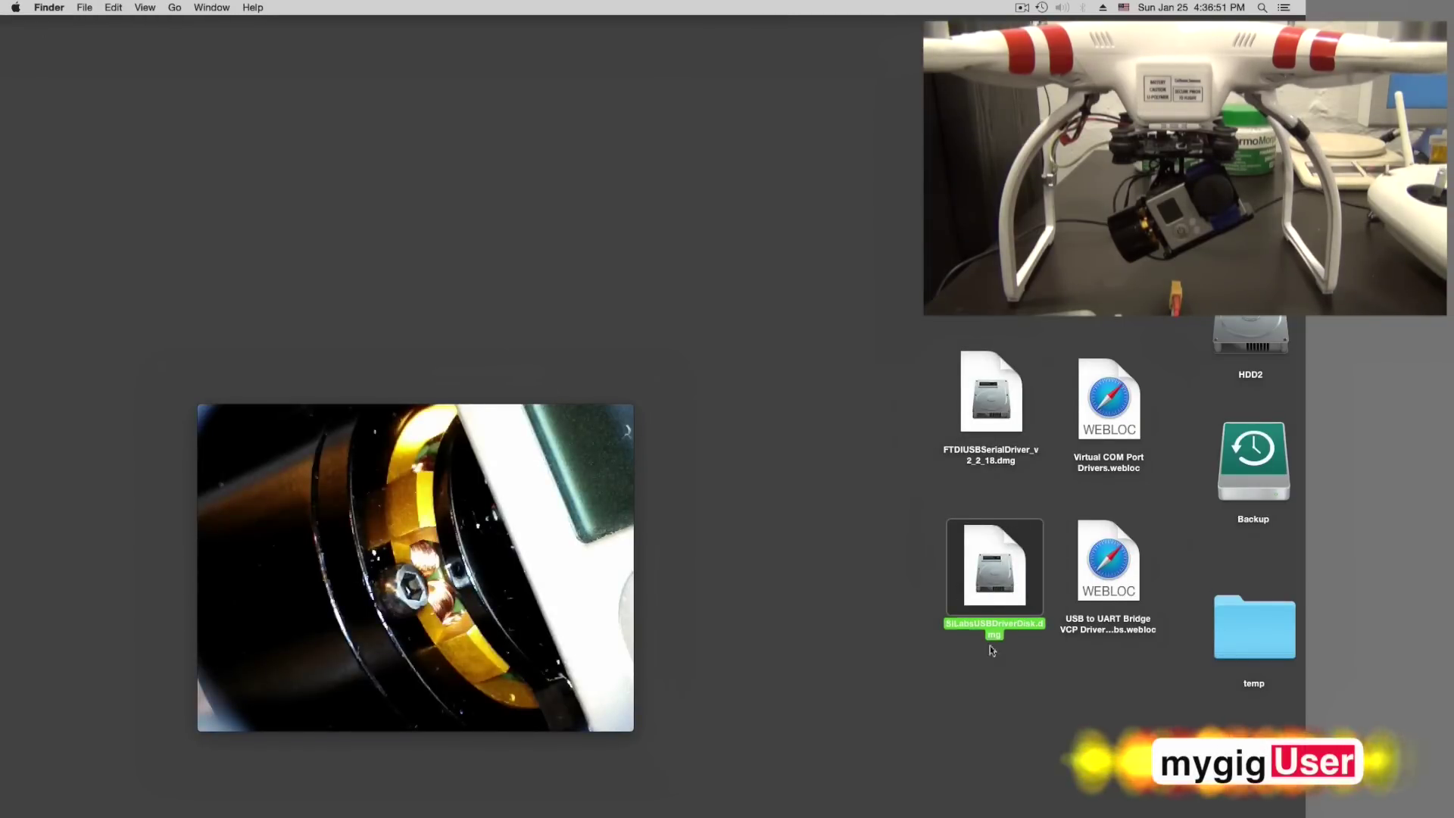
Mount SiLabsUSBDriverDisk.dmg and place its Silicon Labs VCP Driver Install Disk volume beside the disk image on the desktop
{"action": "left_click", "coordinate": [905, 590]}
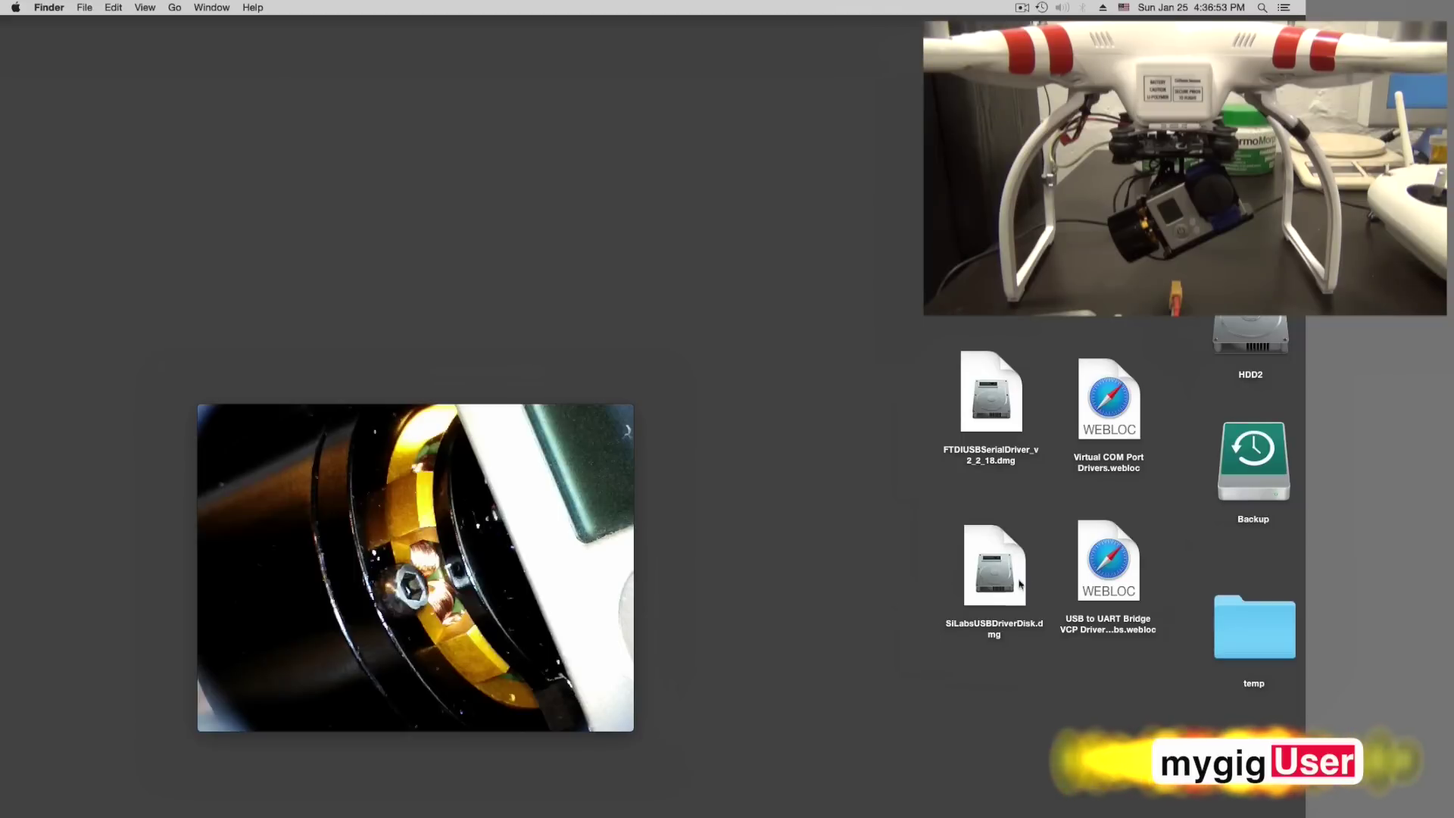
{"action": "double_click", "coordinate": [994, 580]}
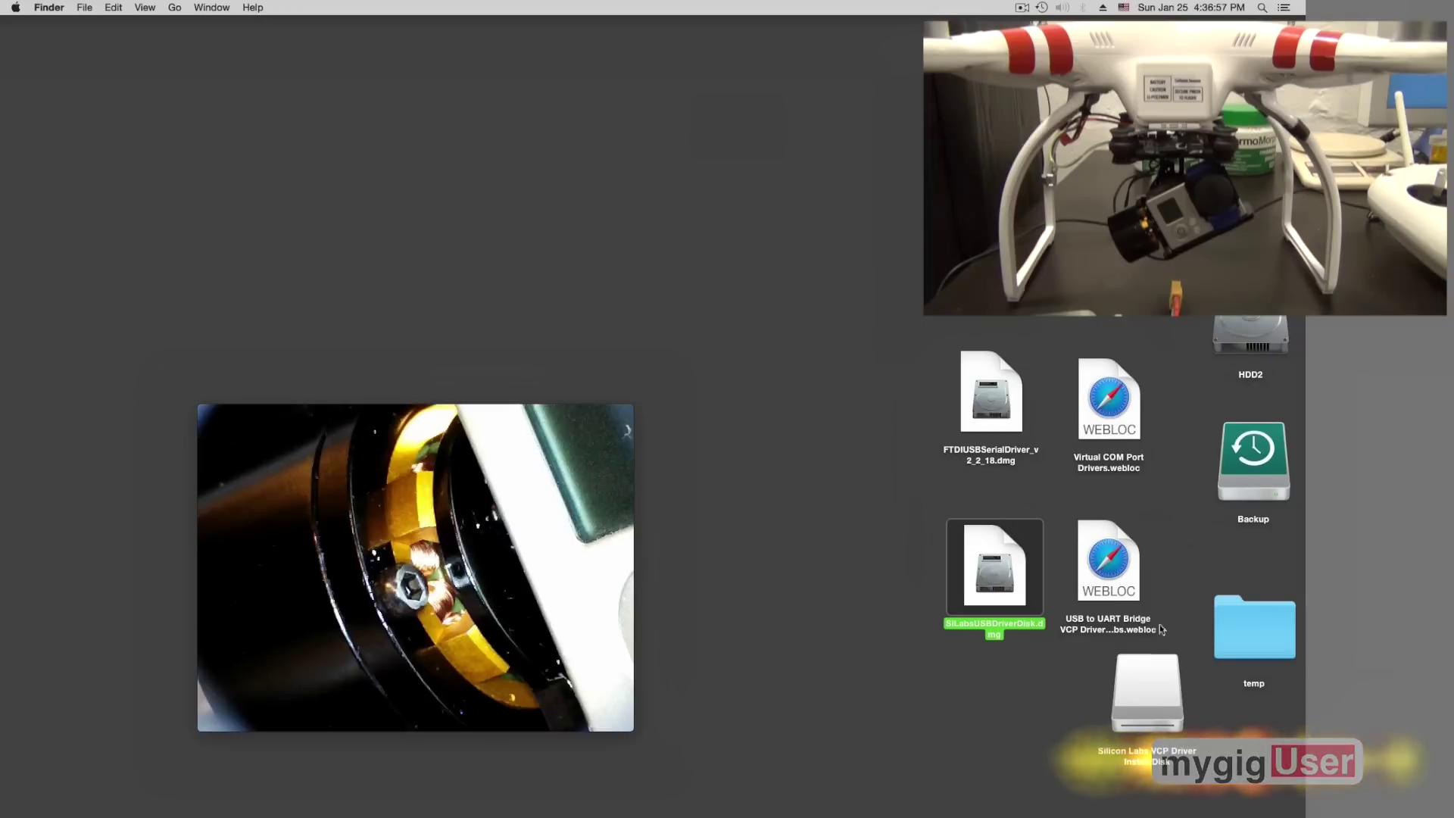
{"action": "left_click_drag", "start_coordinate": [1147, 693], "coordinate": [851, 573]}
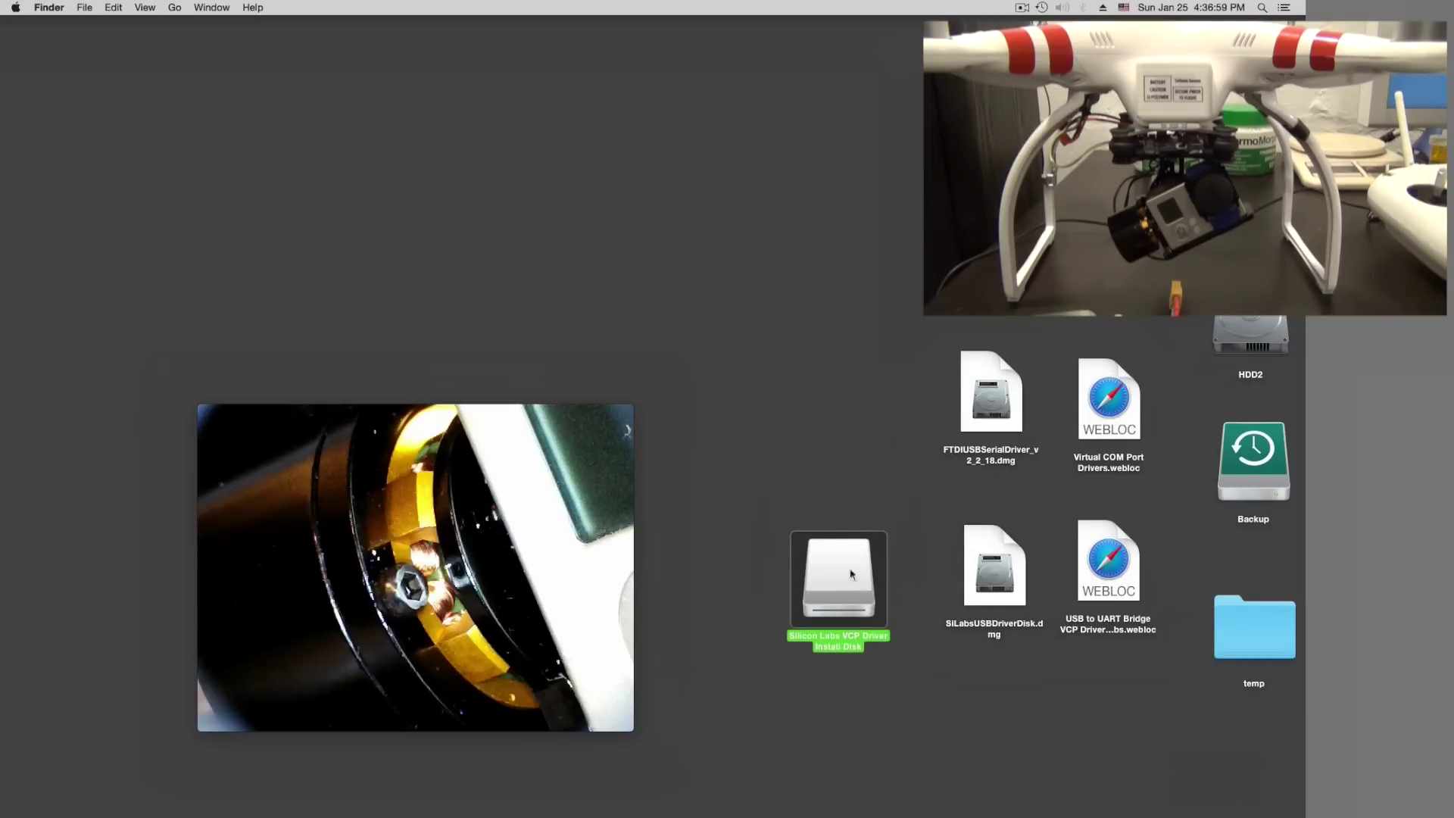
Mount FTDIUSBSerialDriver_v2_2_18.dmg, place its volume beside the disk image on the desktop, and close the volume's window
{"action": "left_click", "coordinate": [992, 400]}
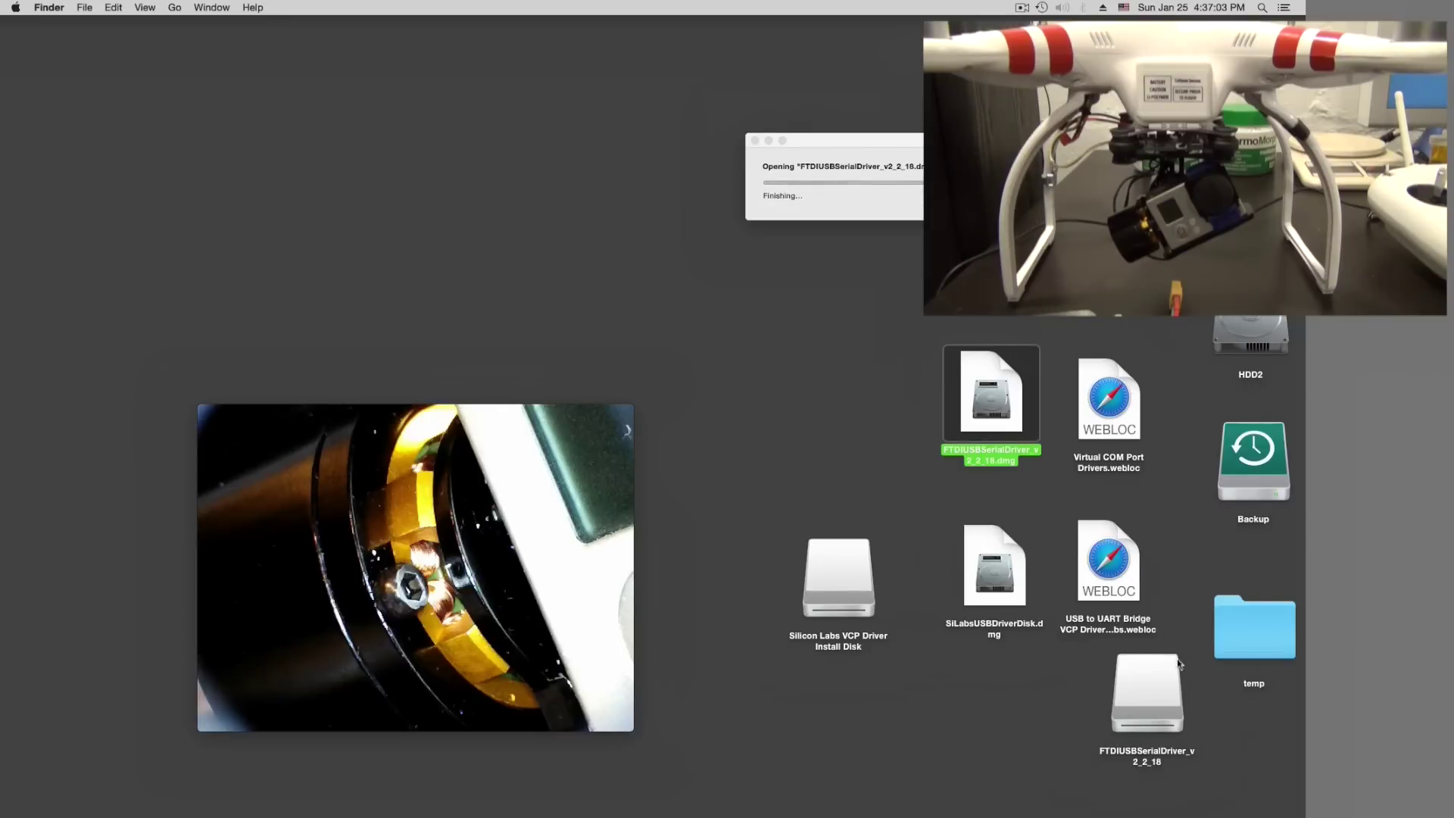
{"action": "left_click_drag", "start_coordinate": [1147, 693], "coordinate": [845, 402]}
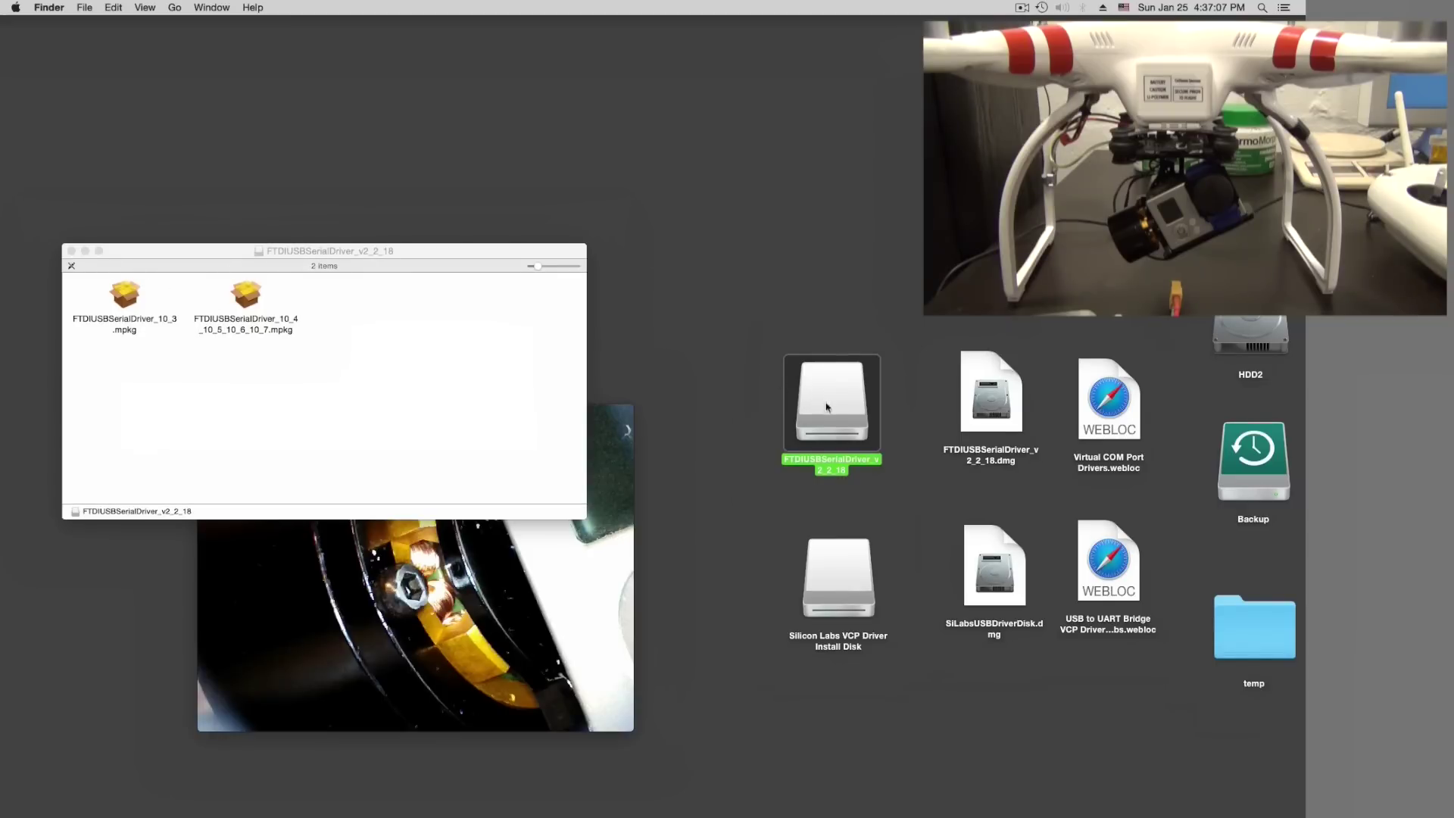
{"action": "left_click", "coordinate": [71, 251]}
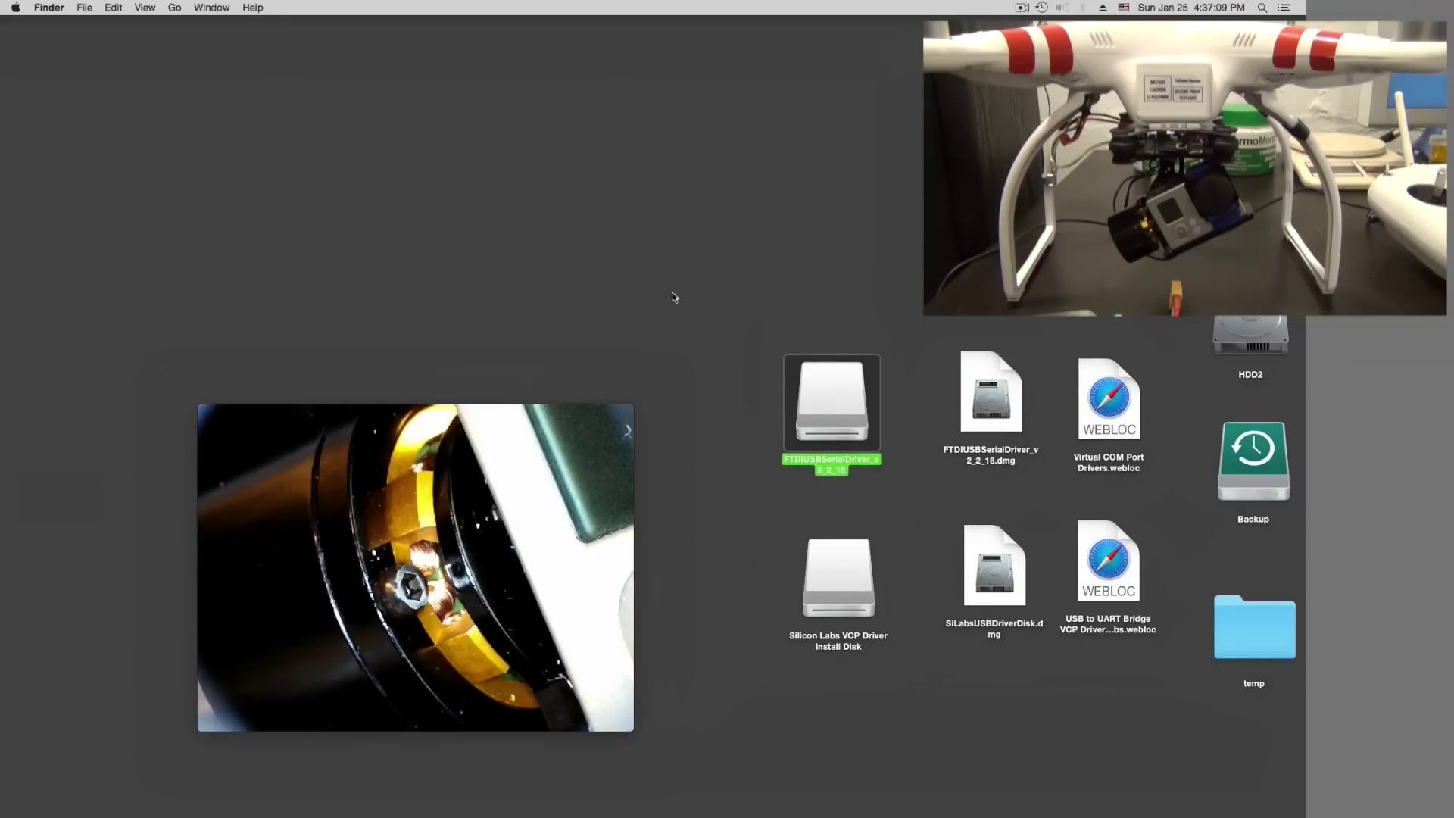
Open the FTDIUSBSerialDriver_v2_2_18 volume and check the Mac's OS X version in About This Mac to choose the matching package
{"action": "double_click", "coordinate": [831, 400]}
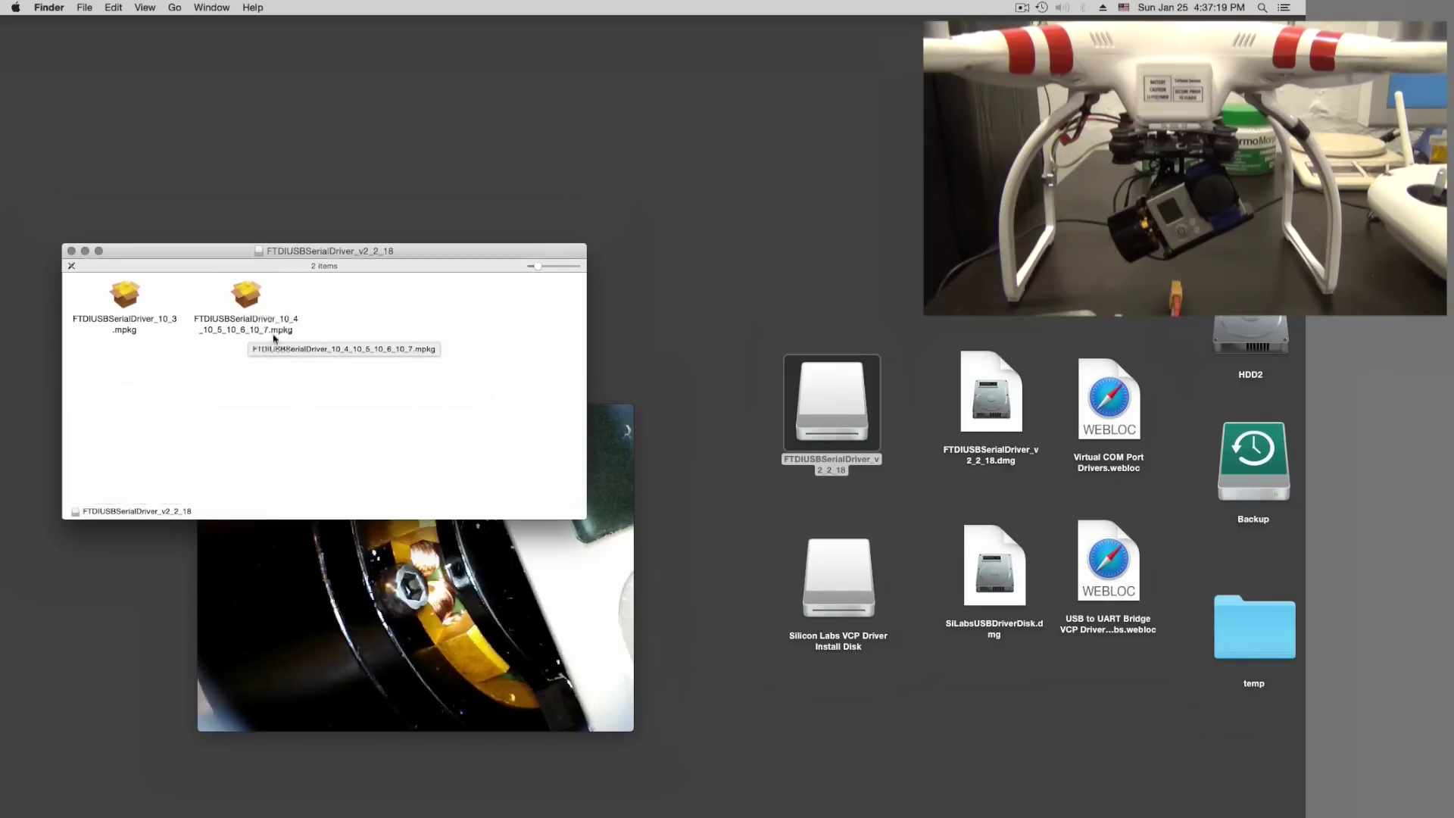
{"action": "left_click", "coordinate": [14, 7]}
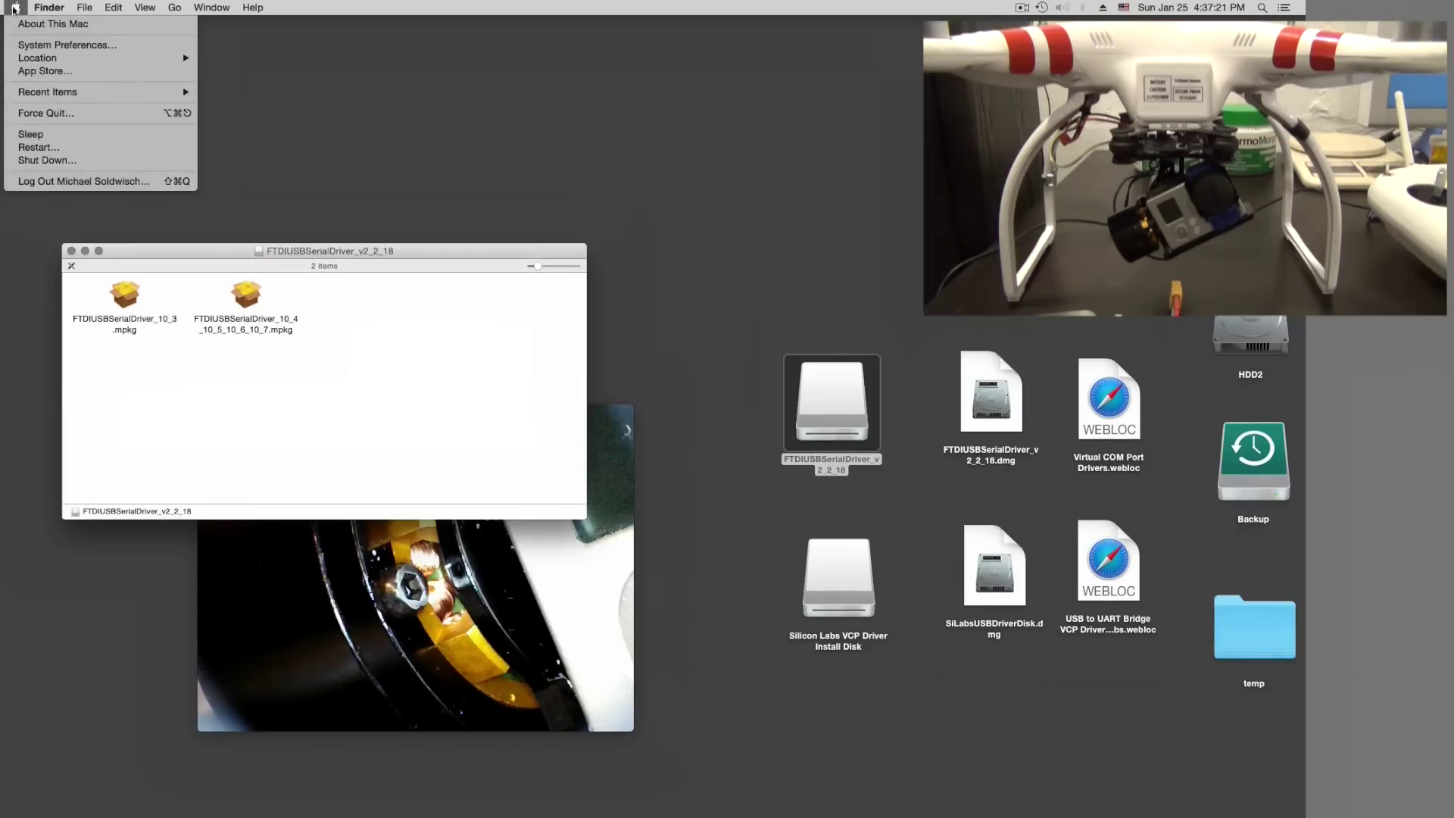
{"action": "left_click", "coordinate": [20, 27]}
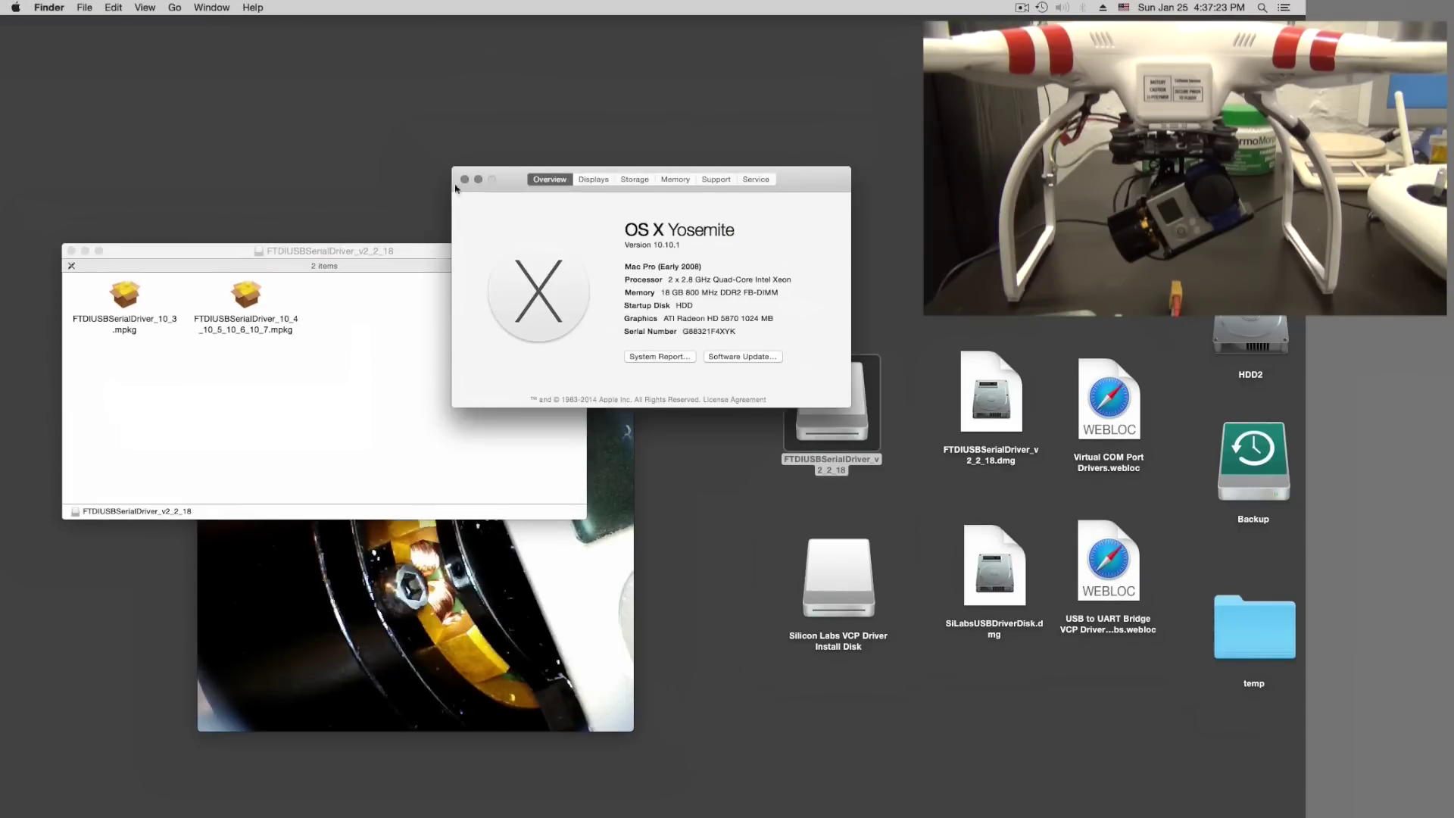
{"action": "left_click_drag", "start_coordinate": [509, 175], "coordinate": [78, 40]}
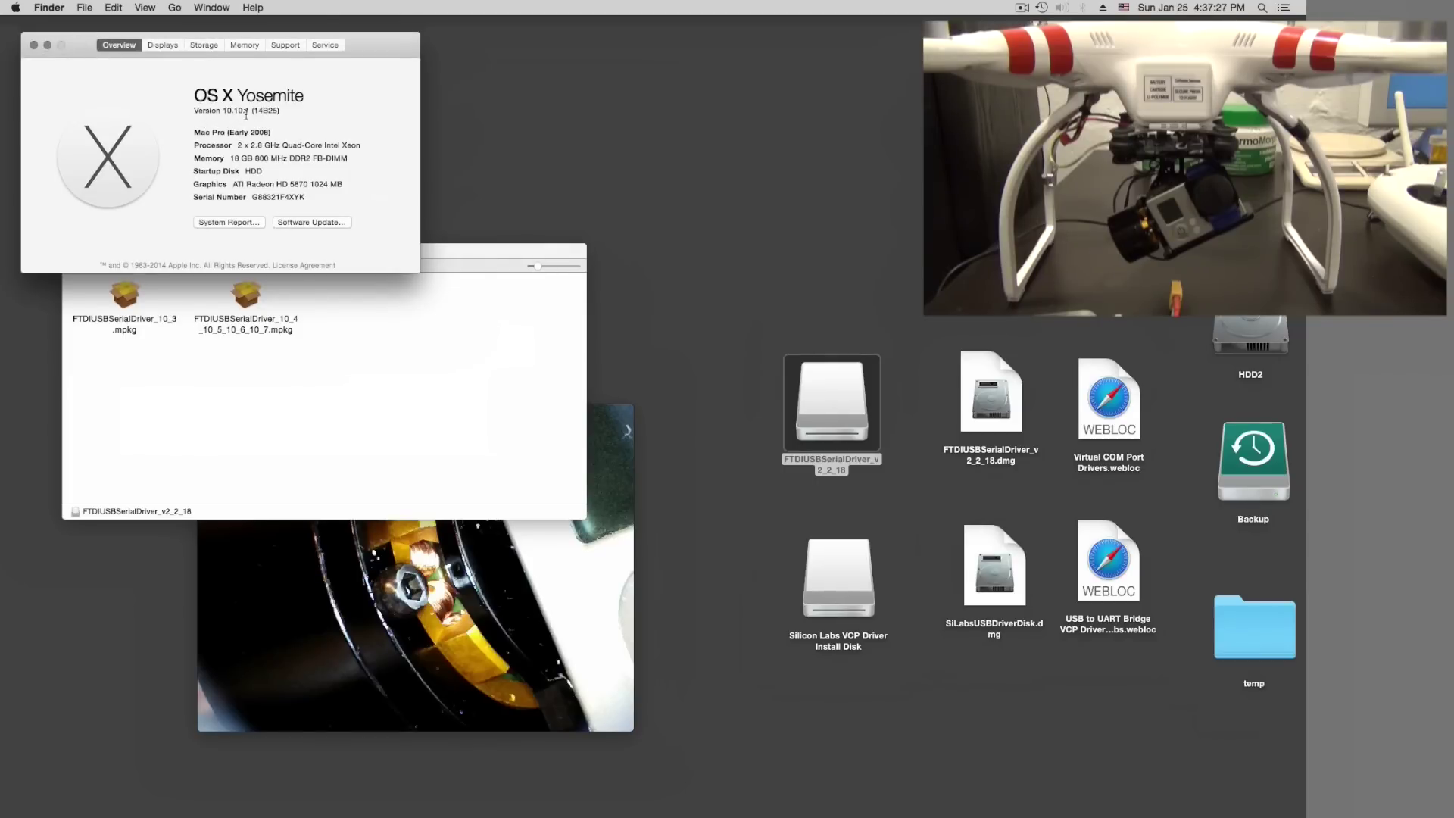
{"action": "left_click", "coordinate": [33, 44]}
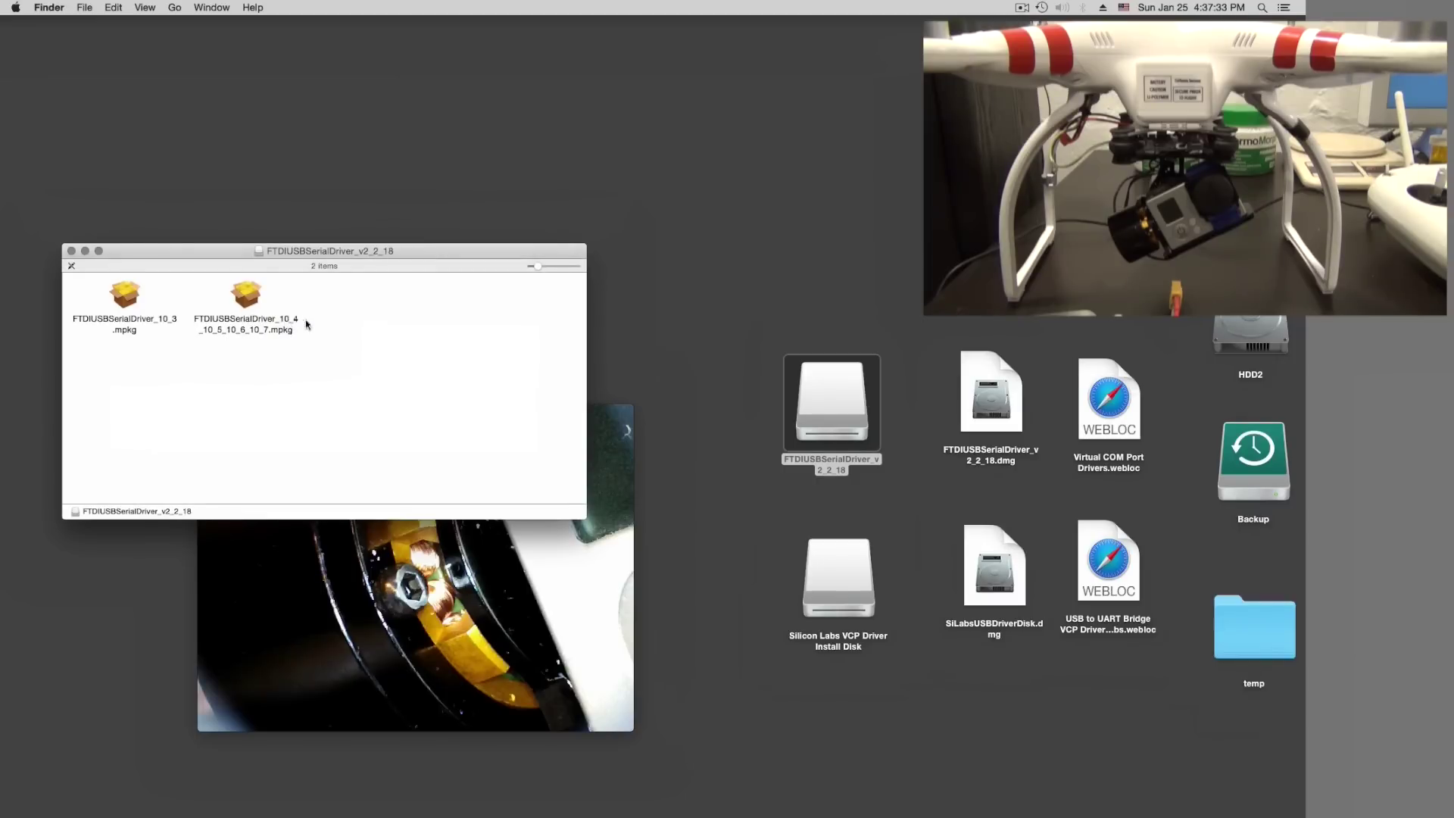
Launch the FTDIUSBSerialDriver_10_4_10_5_10_6_10_7.mpkg installer to view its introduction, and close it and the volume window without installing
{"action": "left_click", "coordinate": [250, 294]}
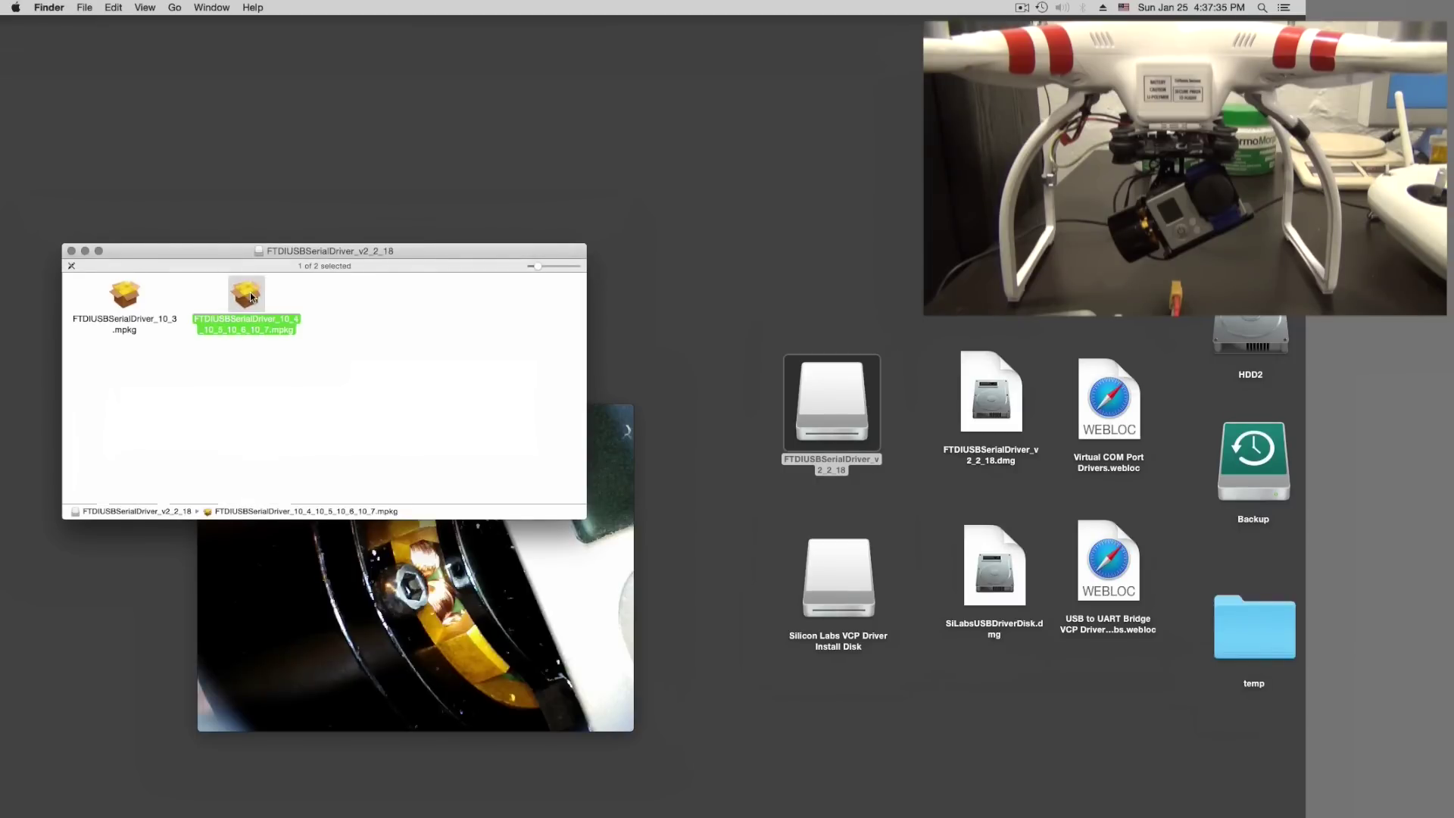
{"action": "double_click", "coordinate": [250, 294]}
{"action": "left_click_drag", "start_coordinate": [530, 157], "coordinate": [141, 70]}
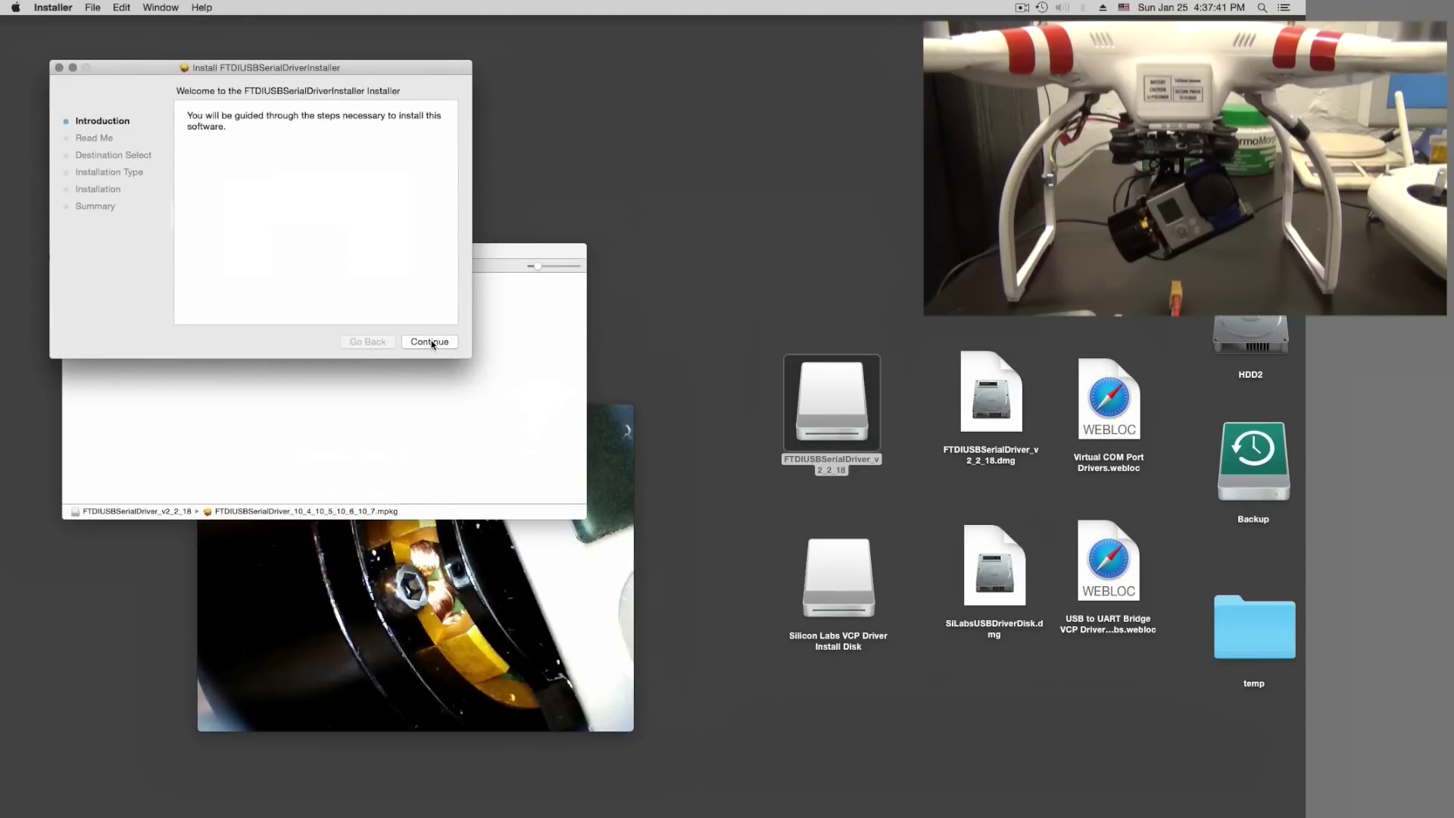
{"action": "left_click", "coordinate": [60, 68]}
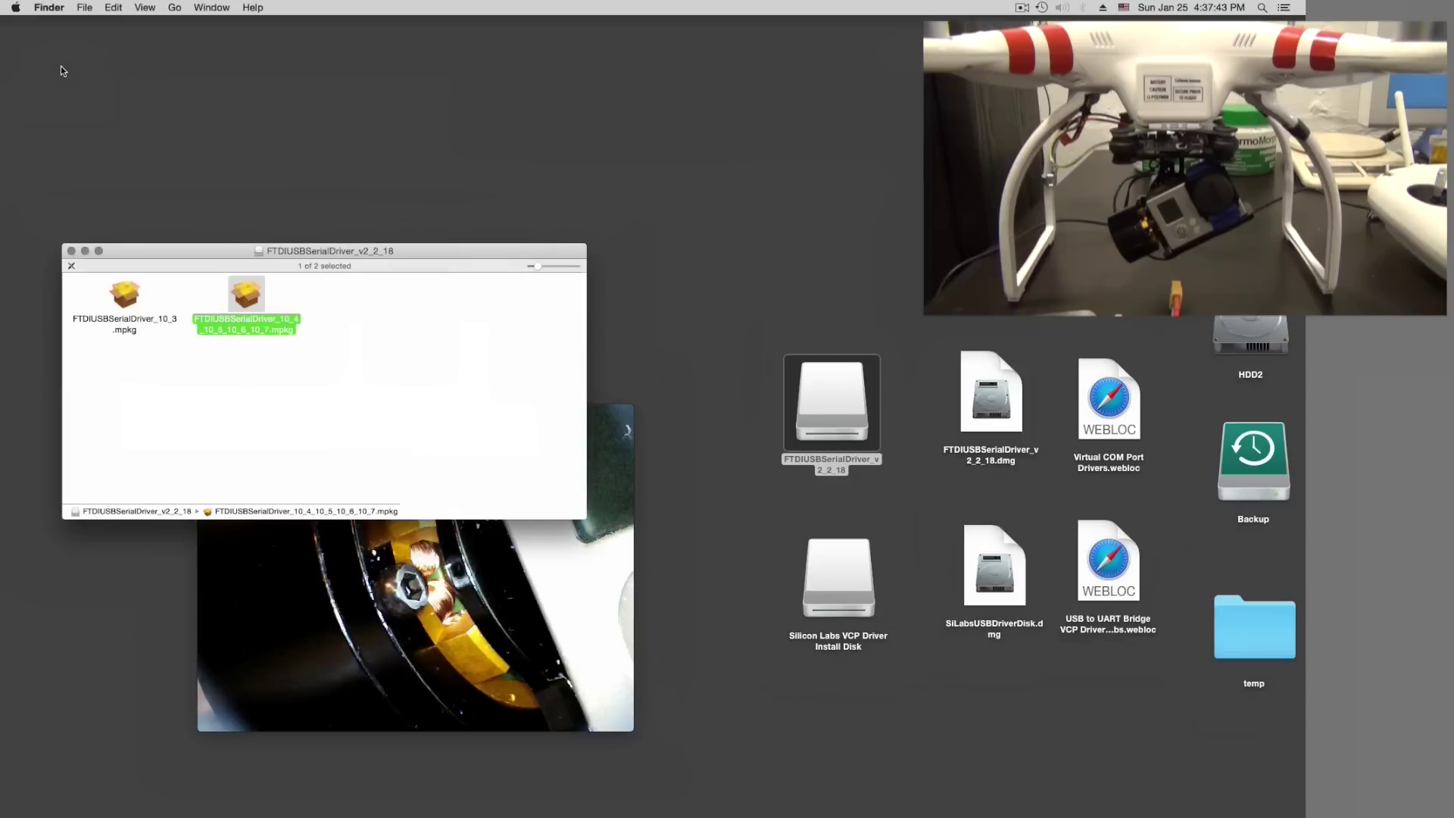
{"action": "left_click", "coordinate": [71, 251]}
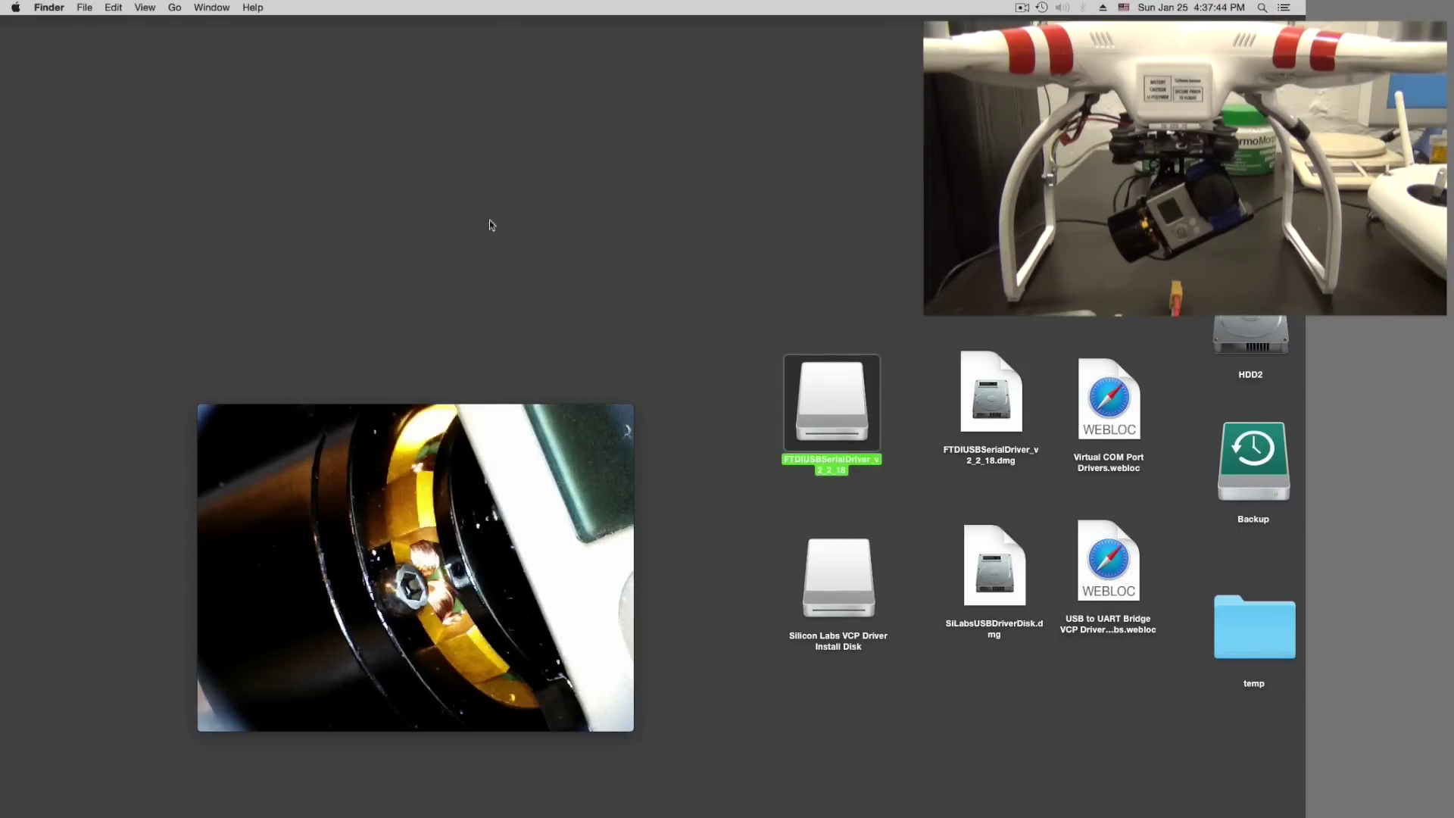
Launch Silicon Labs VCP Driver Installer.mpkg from its install disk to view the introduction, and close it and the disk window without installing
{"action": "double_click", "coordinate": [849, 575]}
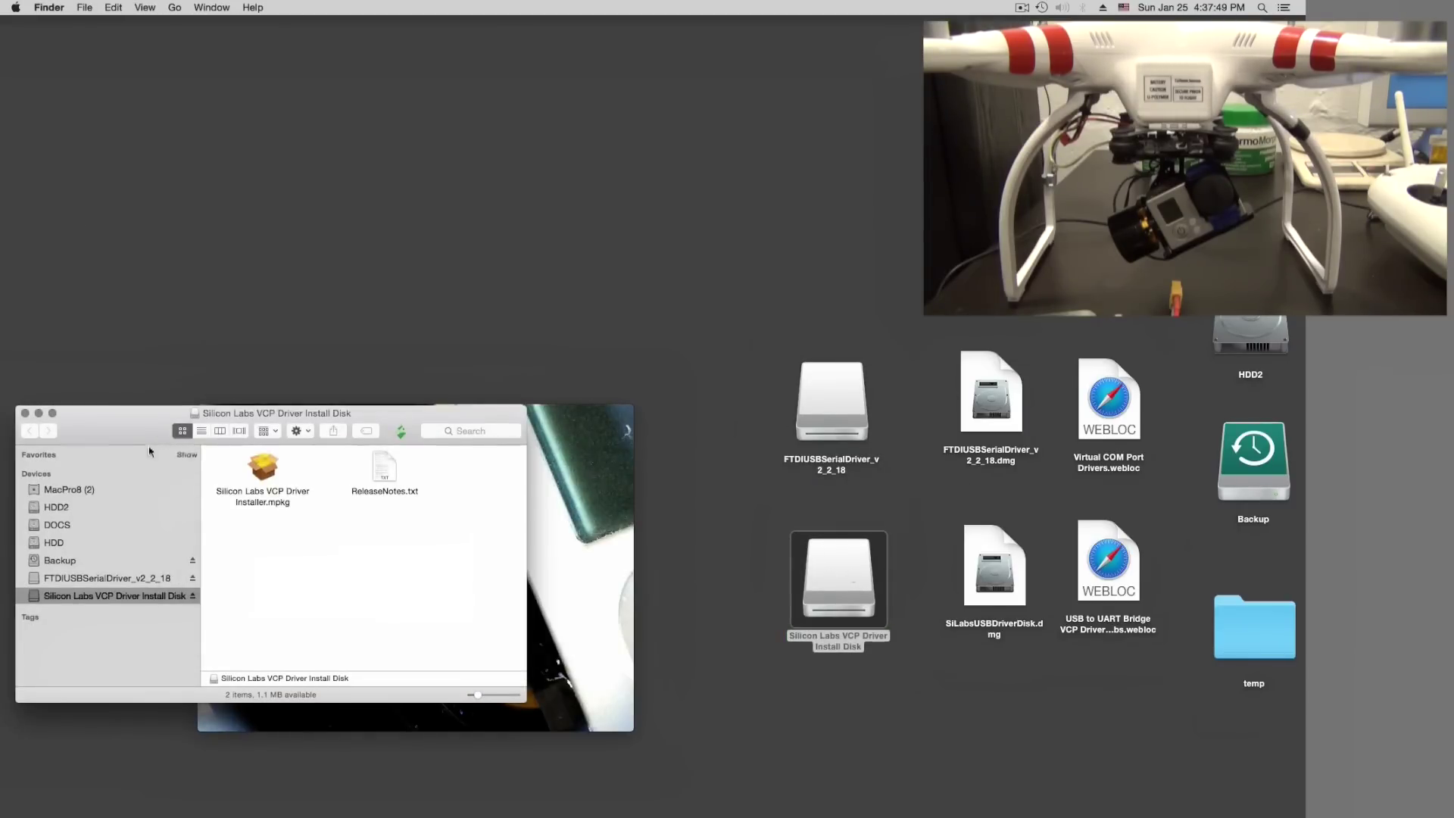
{"action": "left_click_drag", "start_coordinate": [114, 413], "coordinate": [133, 83]}
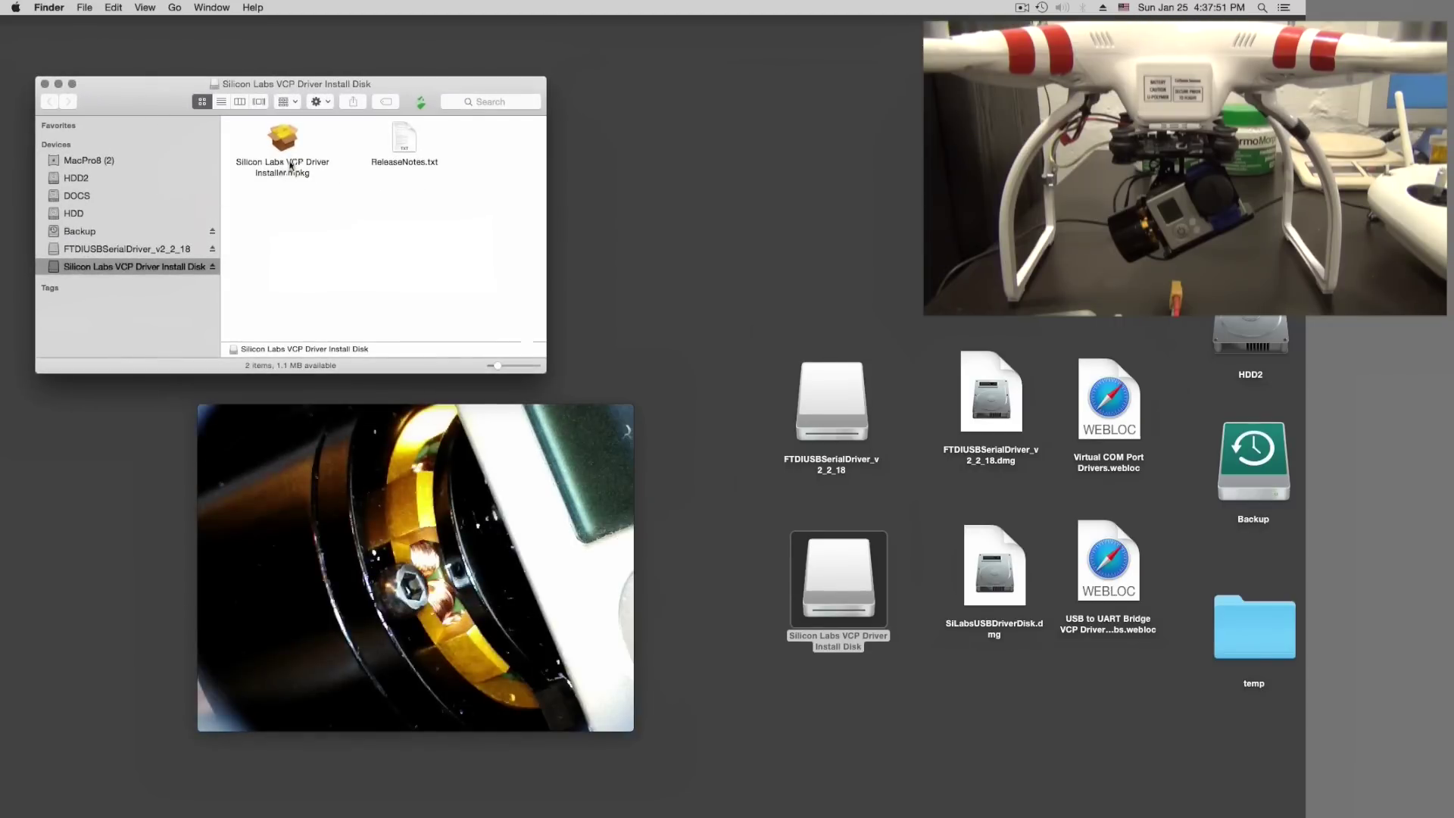
{"action": "double_click", "coordinate": [285, 141]}
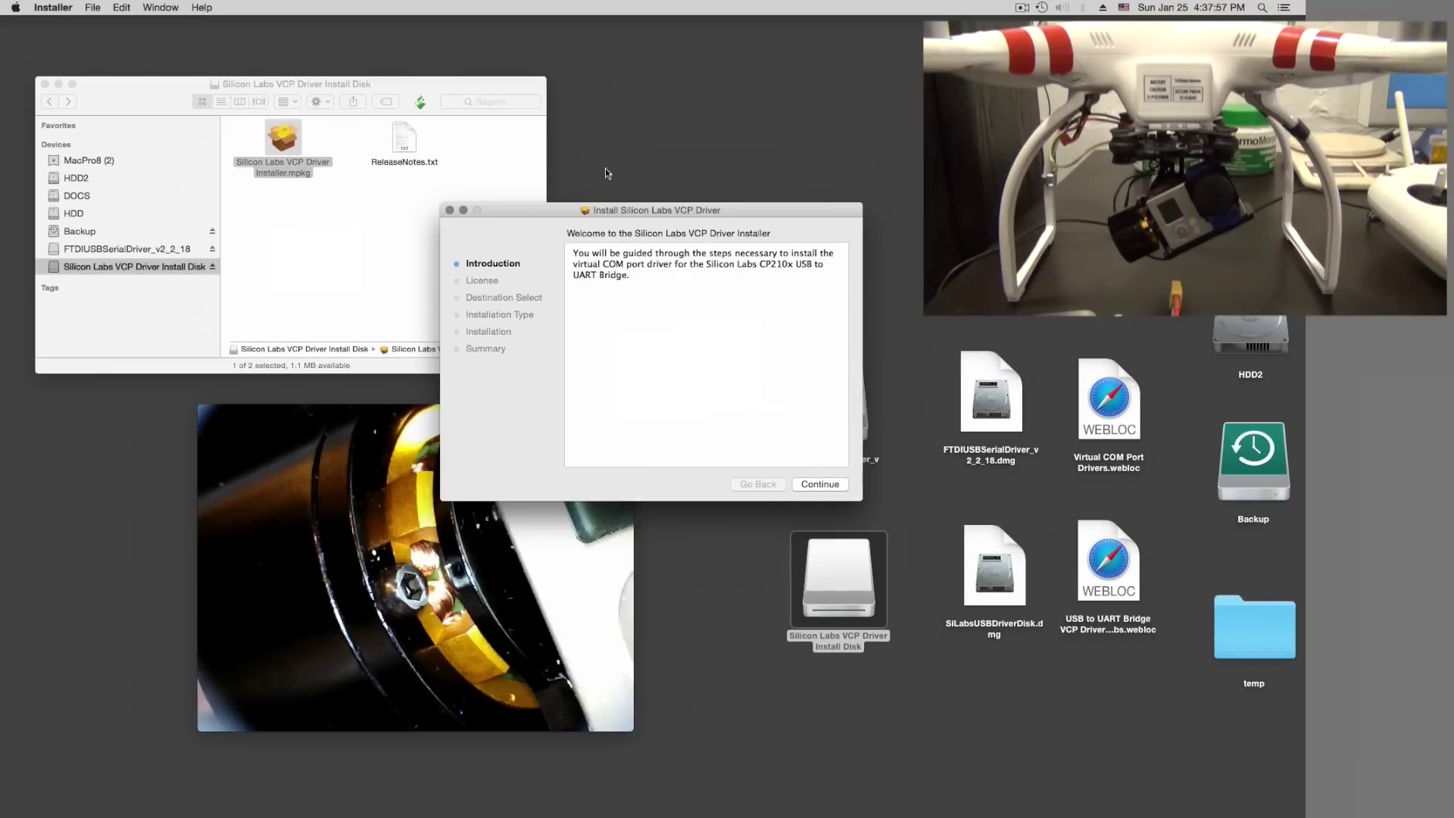
{"action": "left_click", "coordinate": [450, 210]}
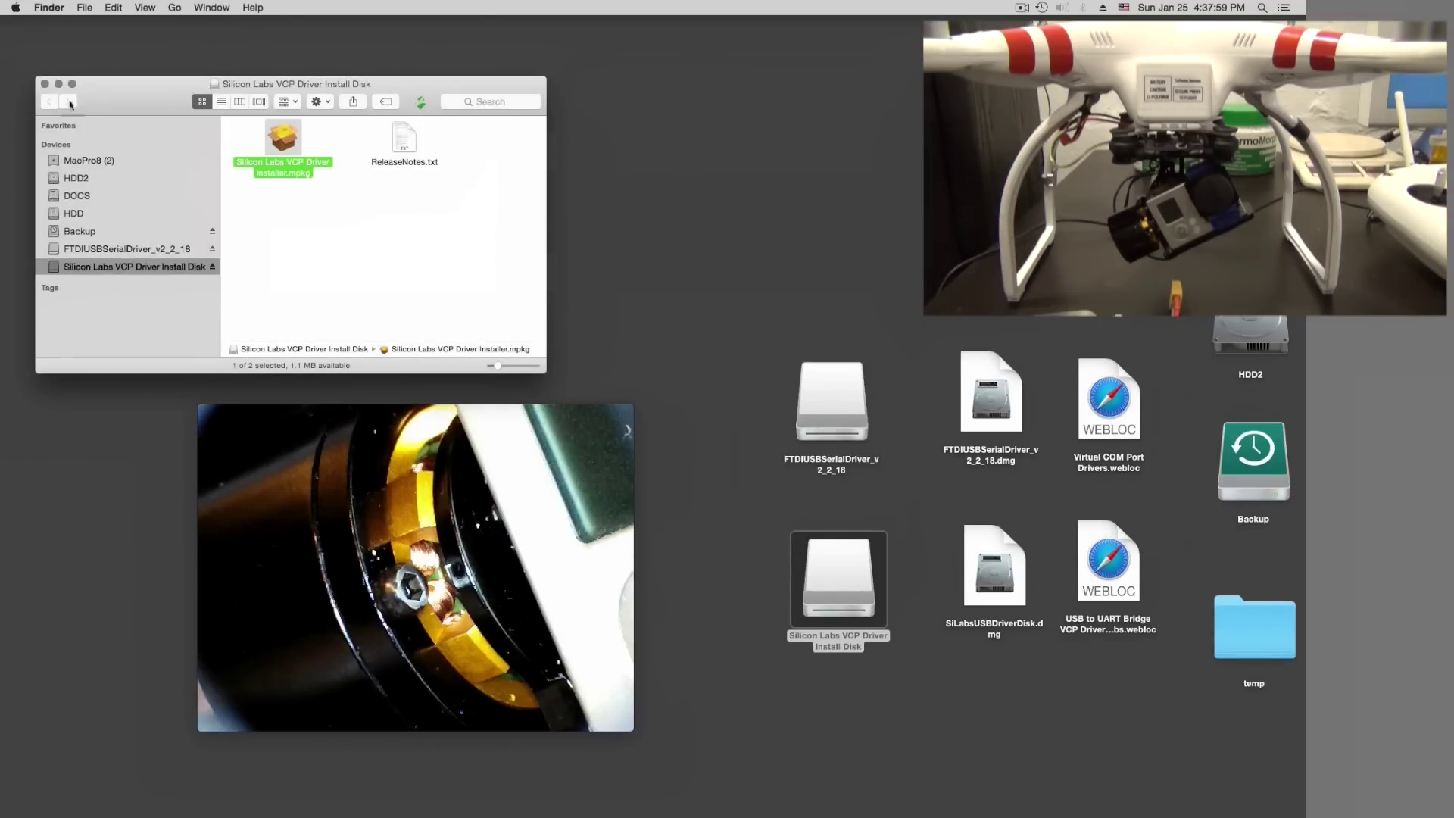
{"action": "left_click", "coordinate": [45, 83]}
Move SimpleBGC_manual_2_2_eng.pdf to the free desktop space beside the SimpleBGC_GUI_2_2b2 folder
{"action": "left_click", "coordinate": [734, 492]}
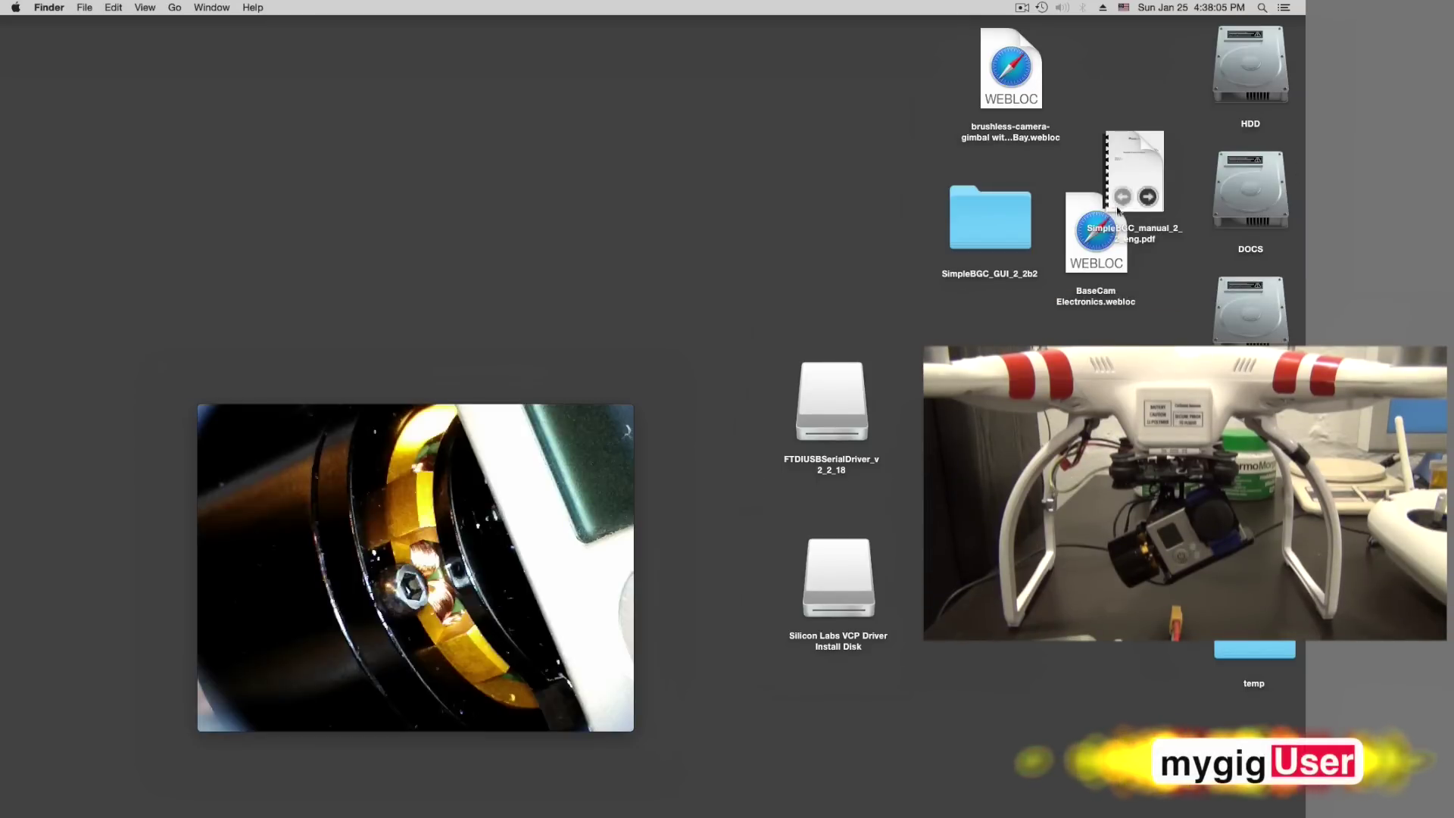
{"action": "left_click_drag", "start_coordinate": [1128, 174], "coordinate": [871, 225]}
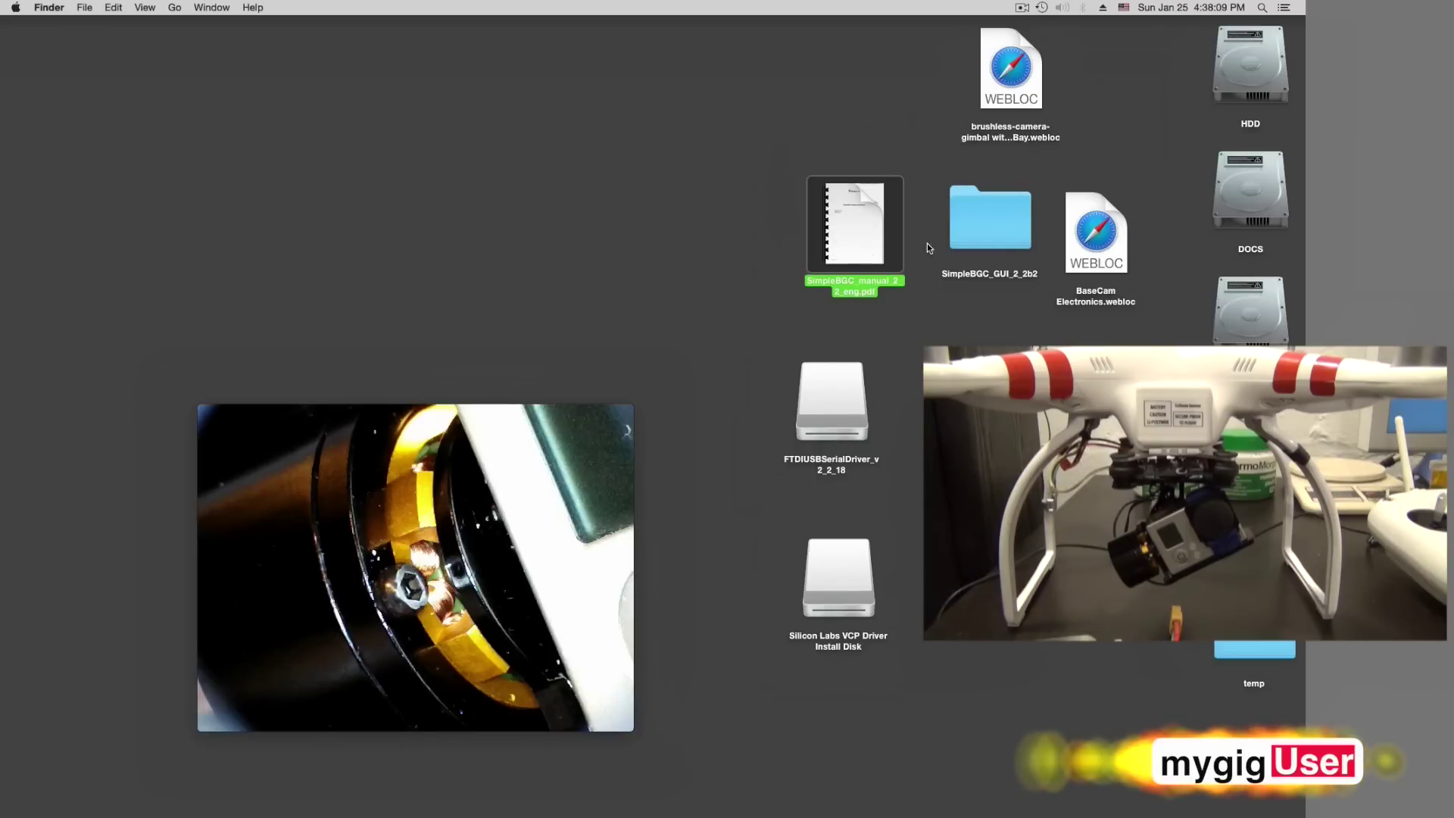
Locate SimpleBGC_GUI.jar in the SimpleBGC_GUI_2_2b2 folder, and open README.txt to highlight the "sudo mkdir /var/lock" command
{"action": "double_click", "coordinate": [988, 223]}
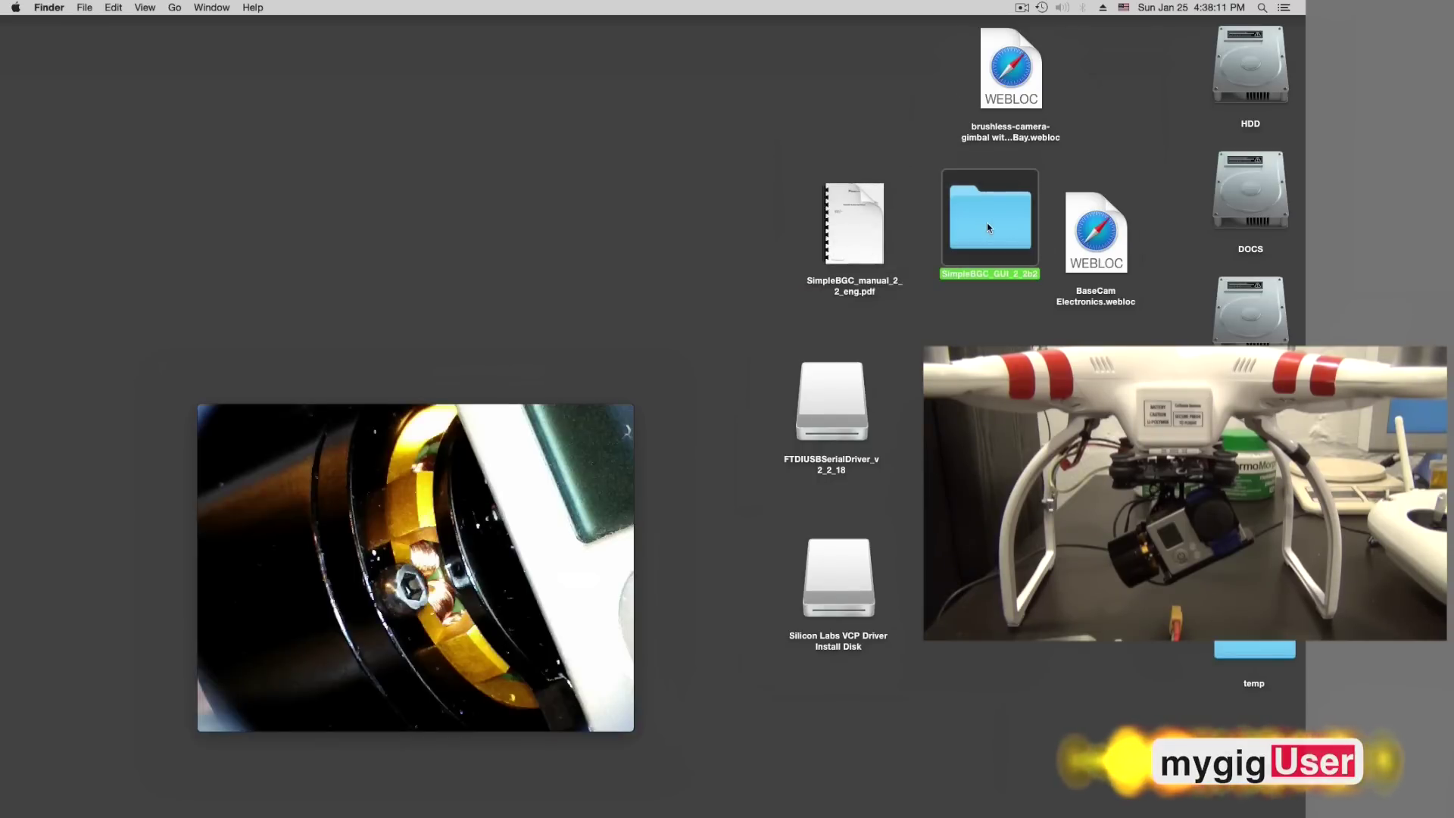
{"action": "left_click_drag", "start_coordinate": [419, 255], "coordinate": [530, 78]}
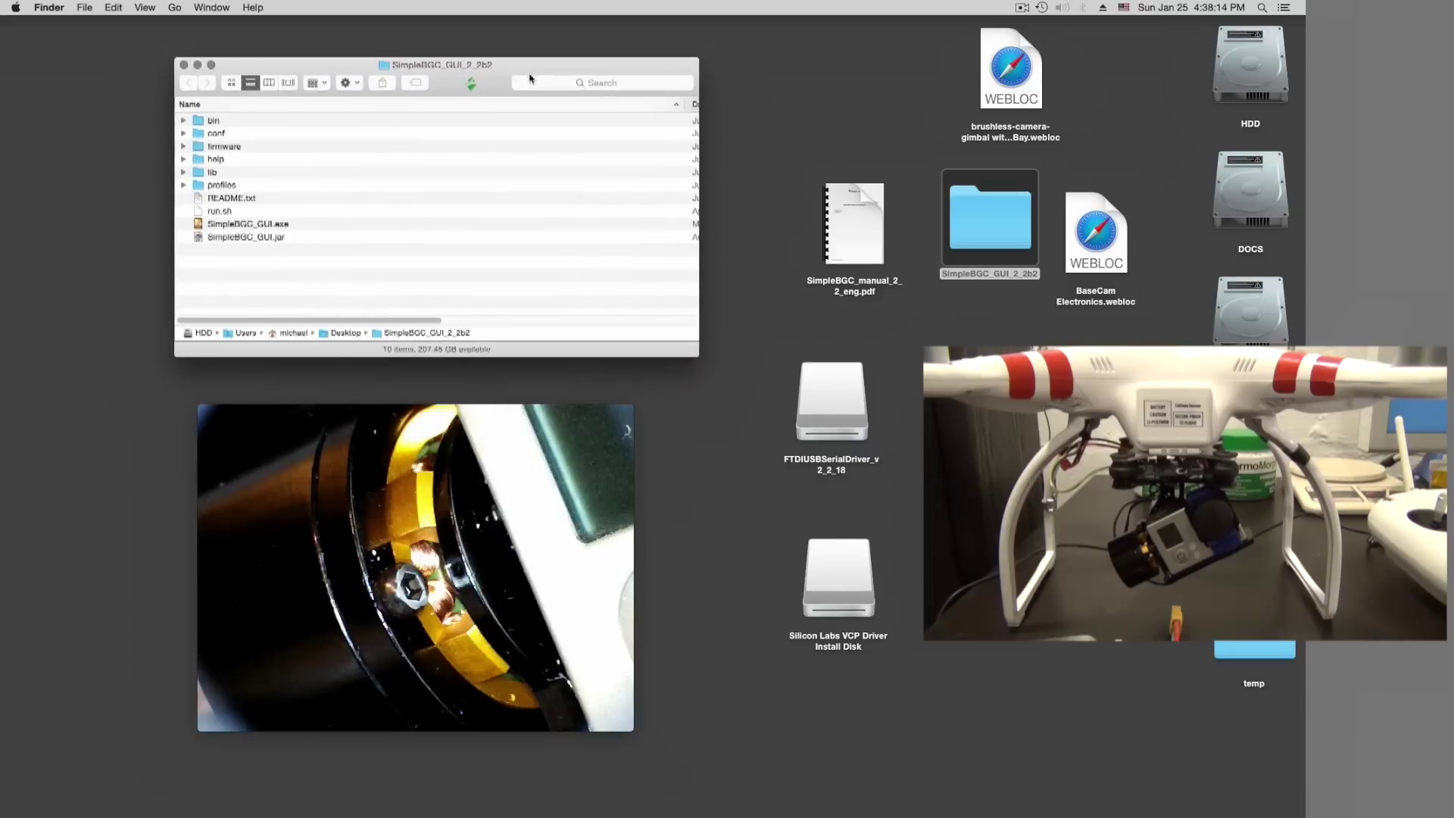
{"action": "left_click", "coordinate": [242, 237]}
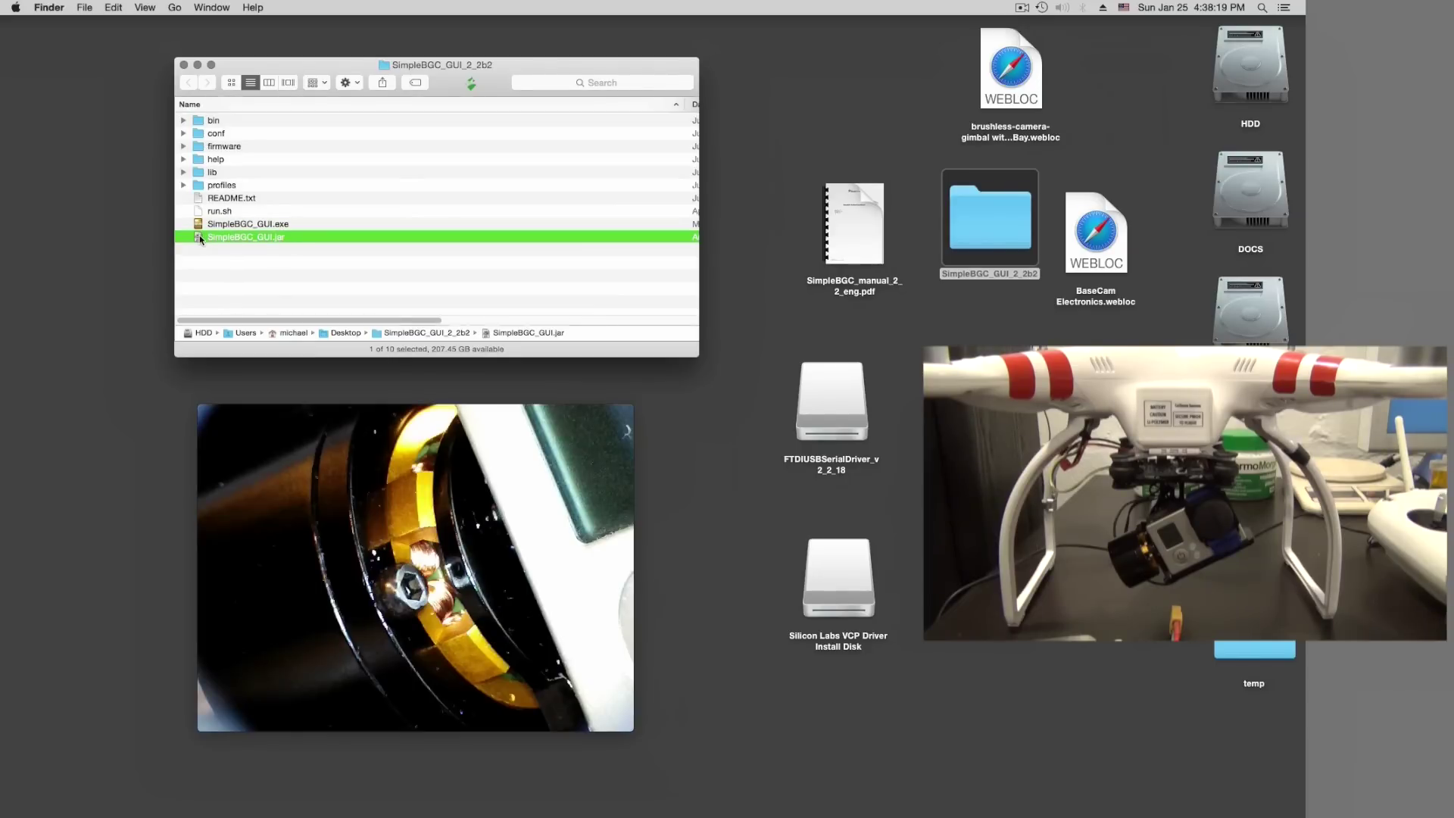
{"action": "double_click", "coordinate": [218, 199]}
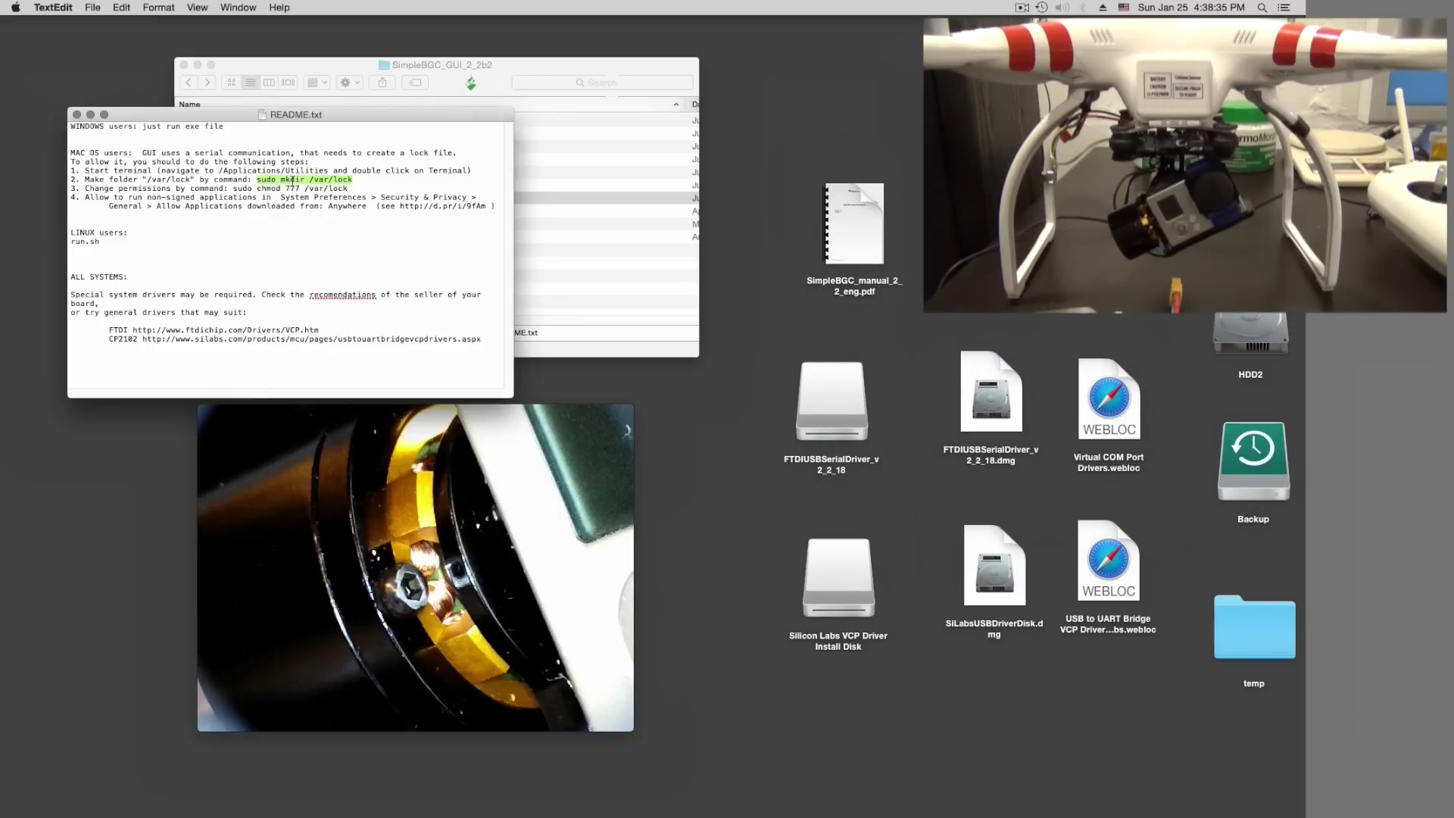
Launch Terminal from the Utilities folder in Applications, and place its window beside README.txt
{"action": "mouse_move", "coordinate": [1121, 811]}
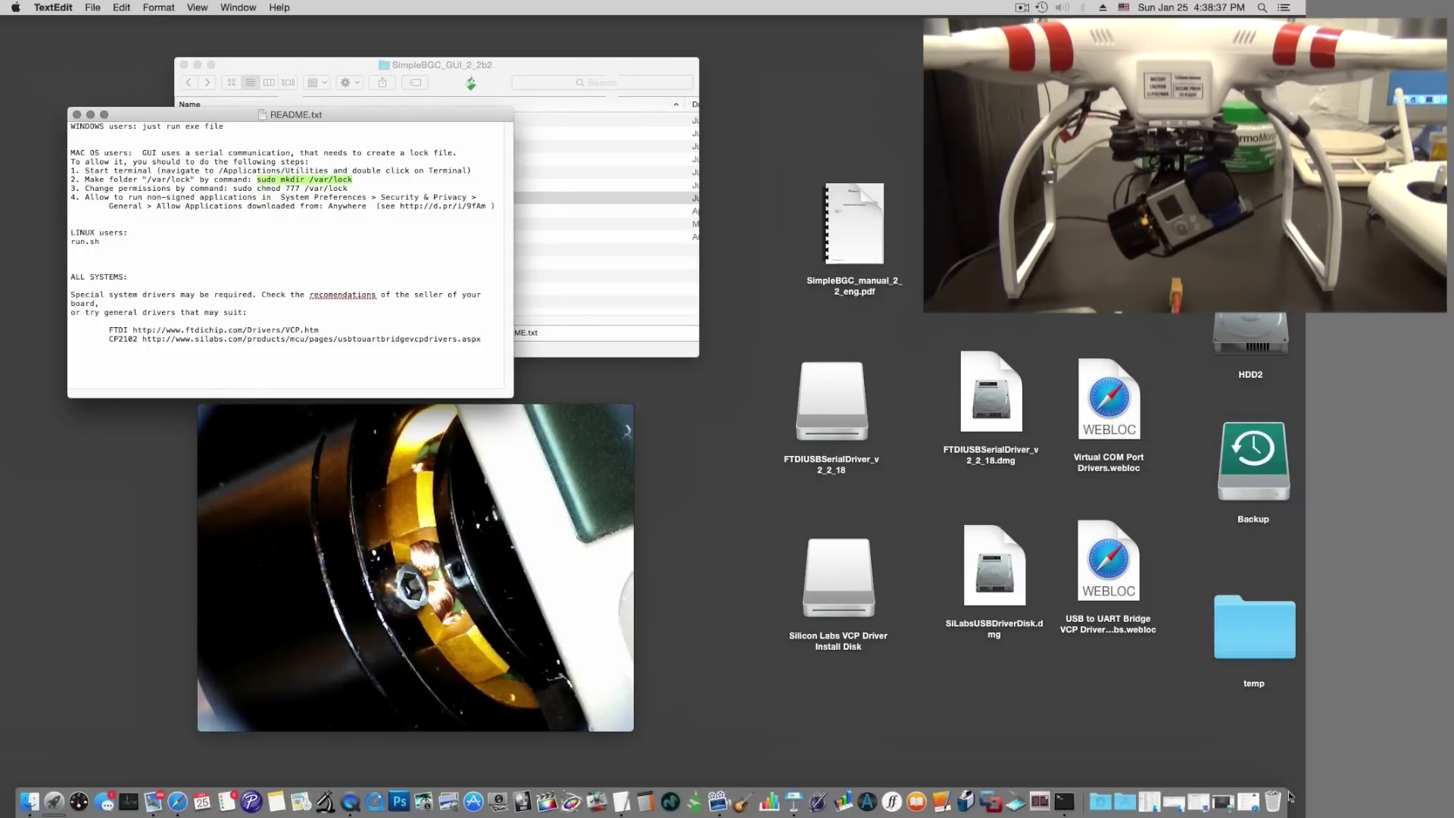
{"action": "left_click", "coordinate": [1124, 766]}
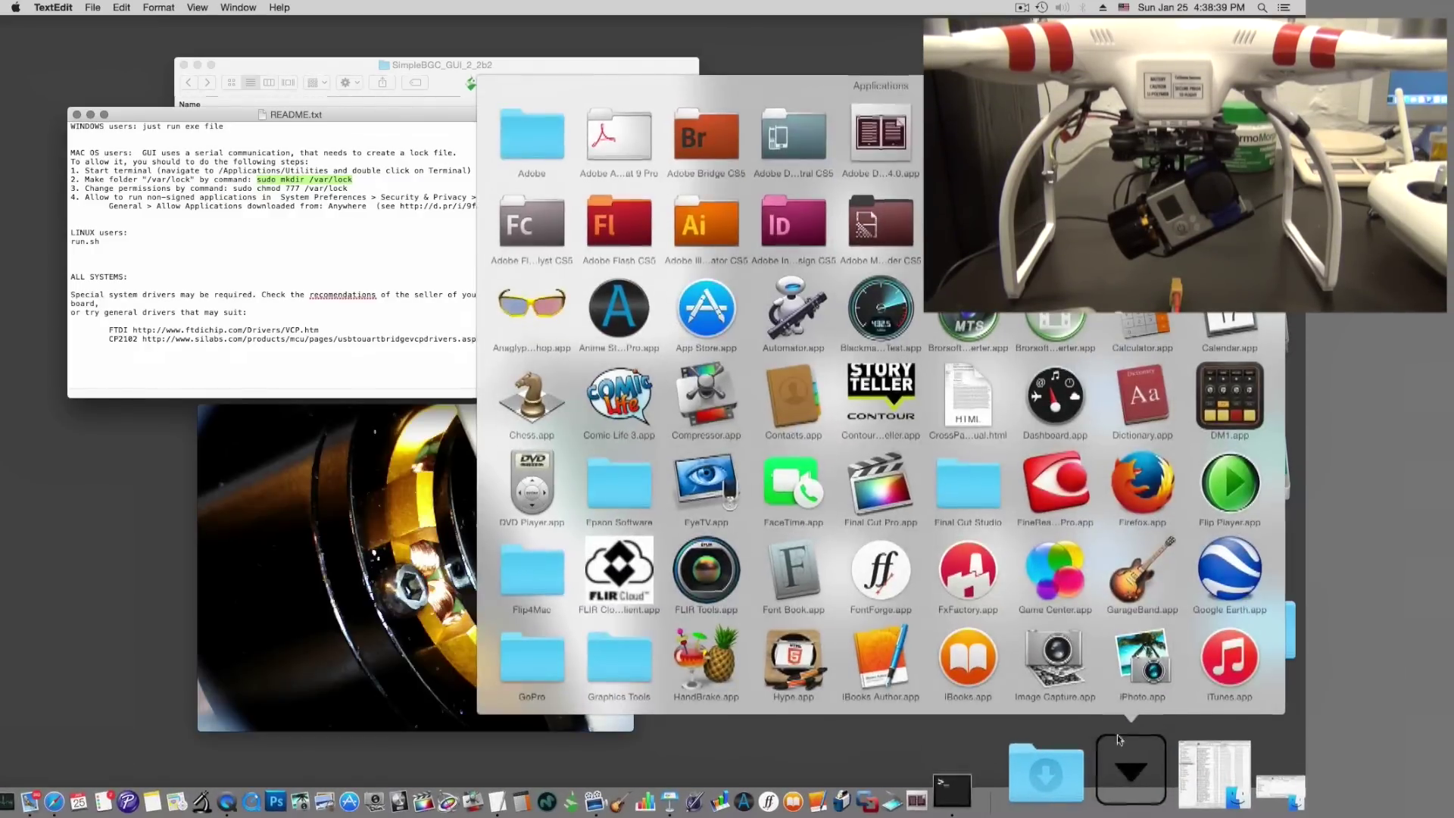
{"action": "scroll", "coordinate": [908, 652], "scroll_direction": "down", "scroll_amount": 5}
{"action": "left_click", "coordinate": [964, 598]}
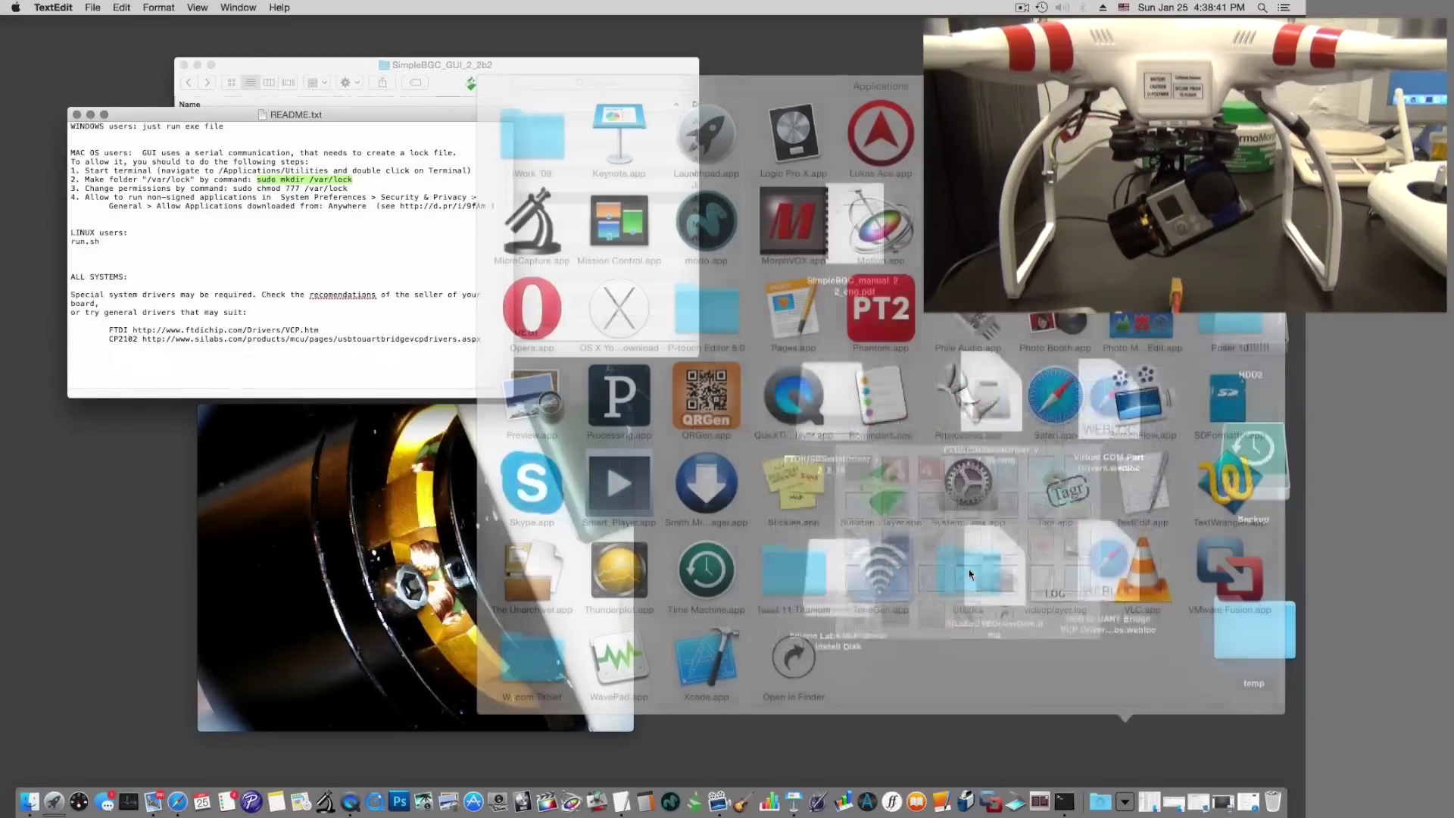
{"action": "left_click", "coordinate": [797, 660]}
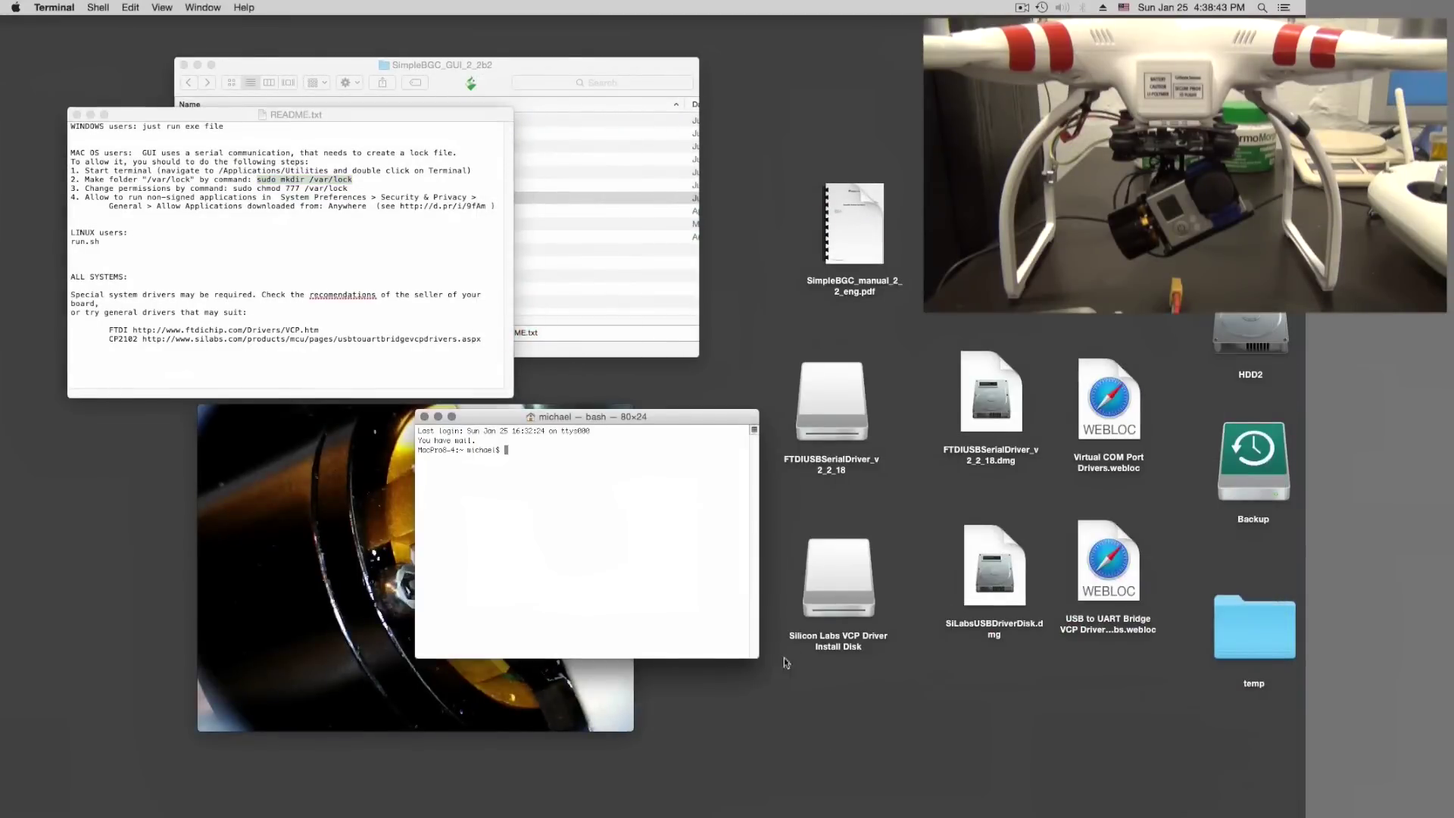
{"action": "left_click_drag", "start_coordinate": [656, 418], "coordinate": [765, 123]}
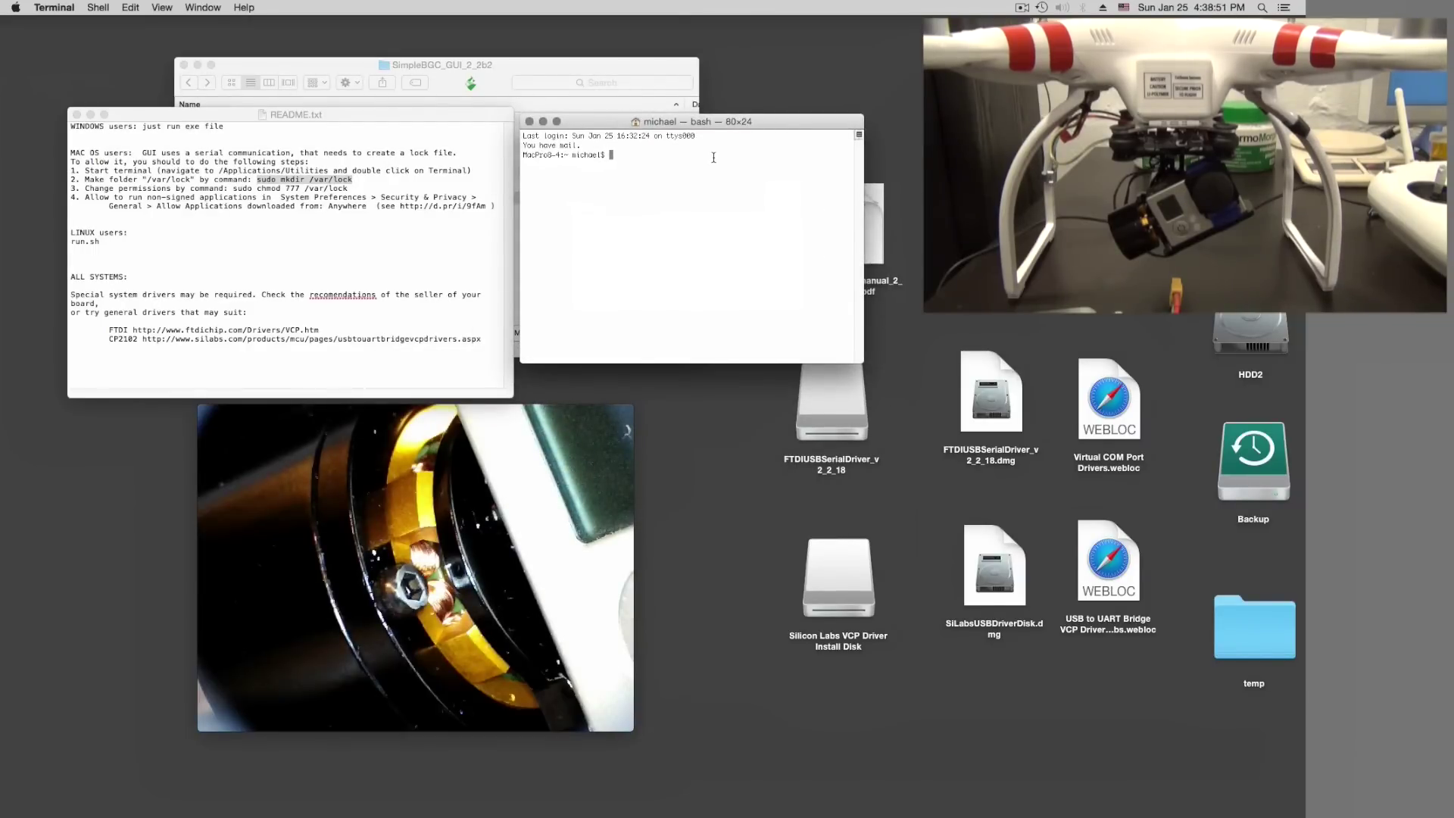
Run the README's "sudo mkdir /var/lock" command in Terminal, and enter the account password
{"action": "left_click", "coordinate": [278, 181]}
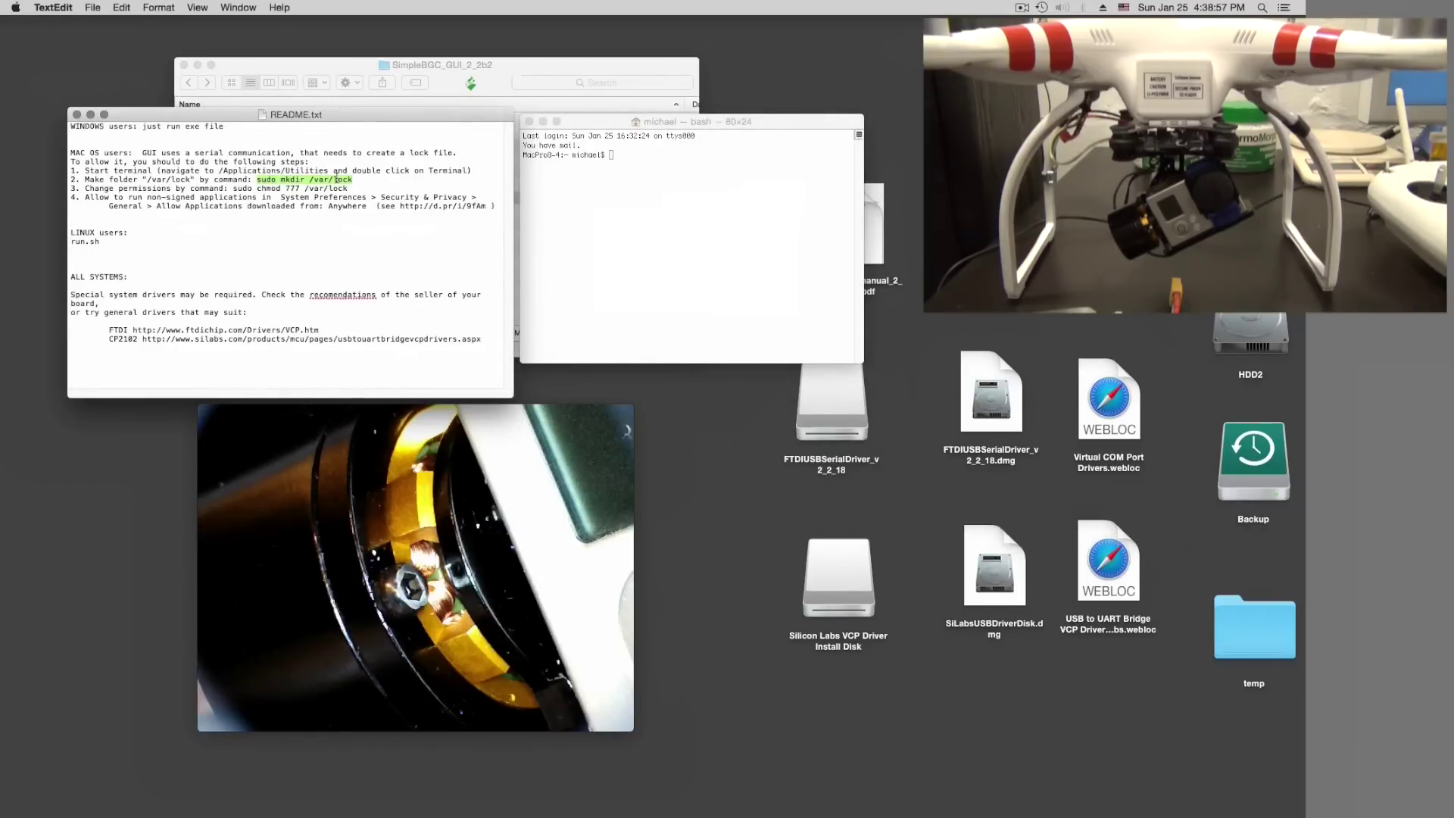
{"action": "left_click", "coordinate": [626, 179]}
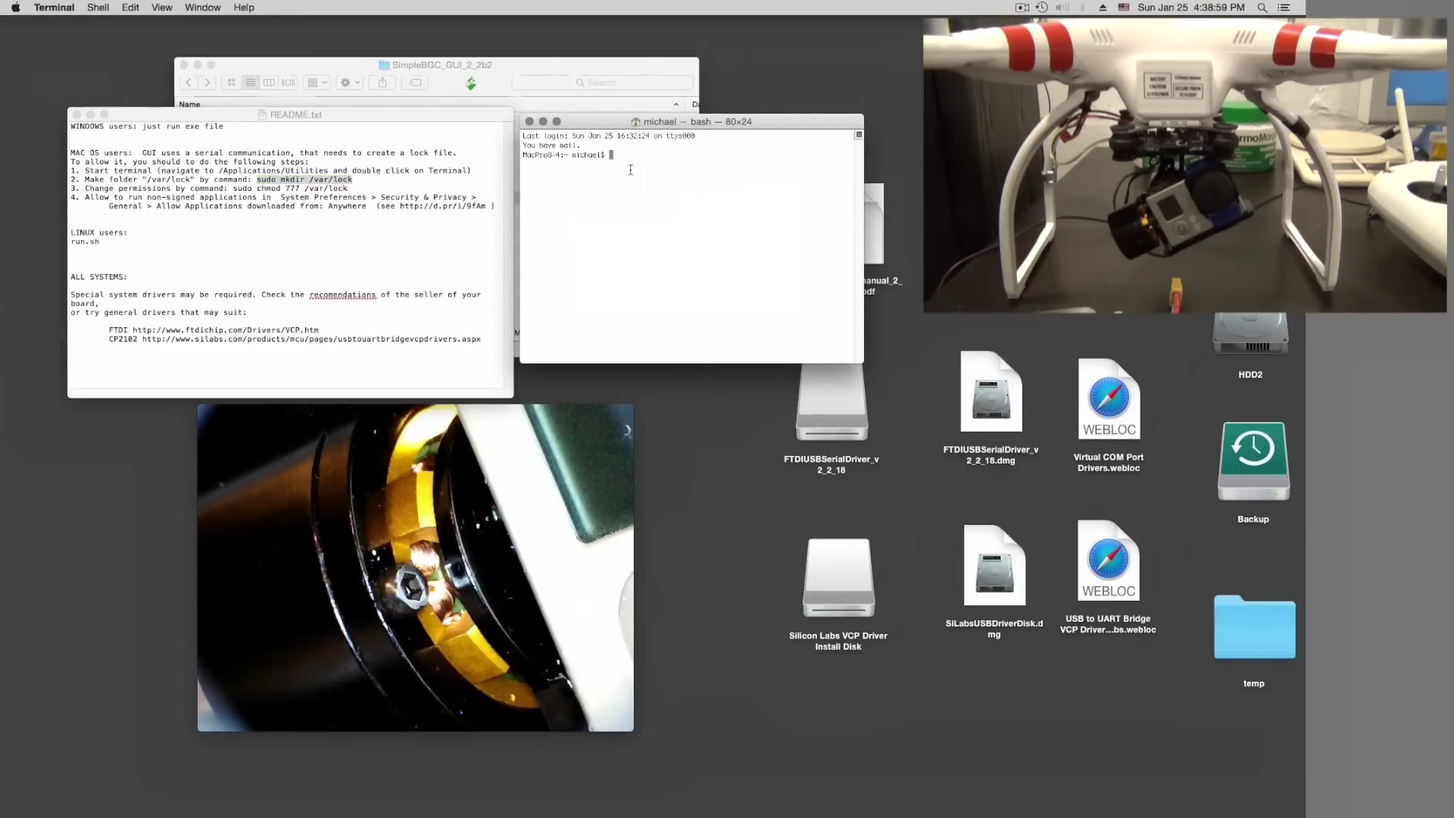
{"action": "type", "text": "sudo mkdir /var/lock"}
{"action": "key", "text": "Return"}
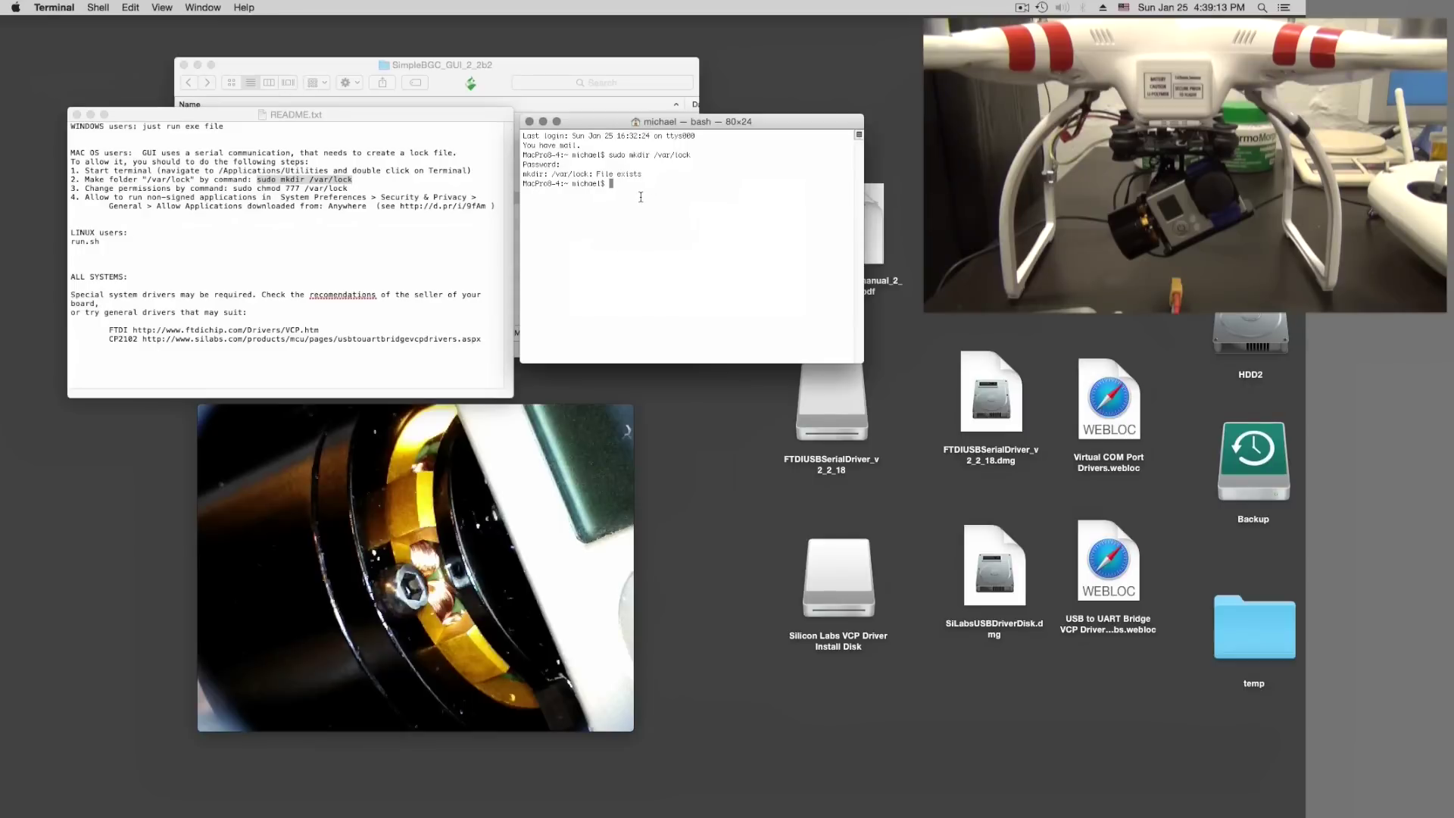
Copy "sudo chmod 777 /var/lock" from README.txt, run it in Terminal, and close the Terminal and README windows
{"action": "left_click", "coordinate": [382, 199]}
{"action": "left_click", "coordinate": [349, 188]}
{"action": "left_click_drag", "start_coordinate": [350, 188], "coordinate": [255, 188]}
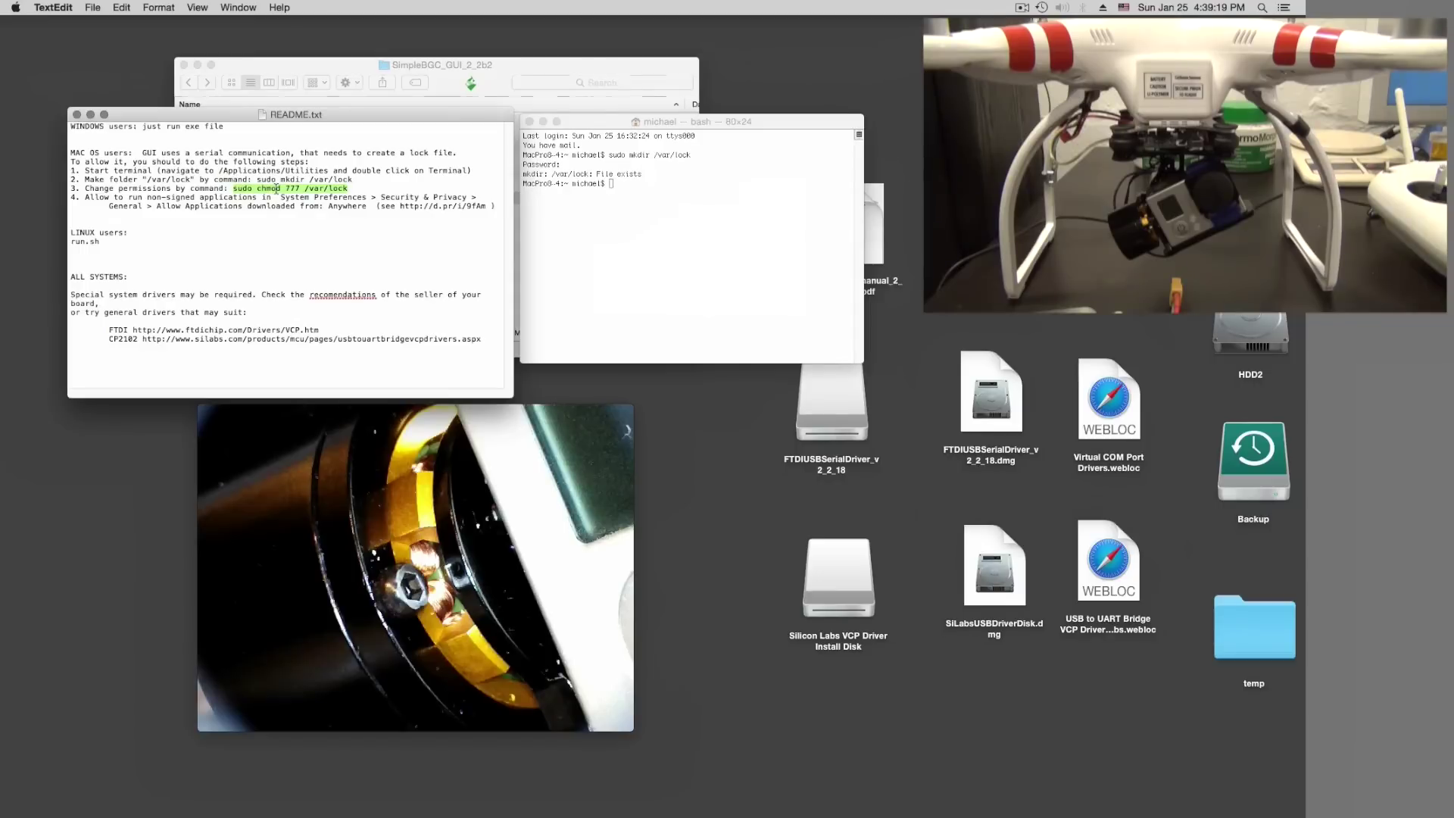
{"action": "key", "text": "super+c"}
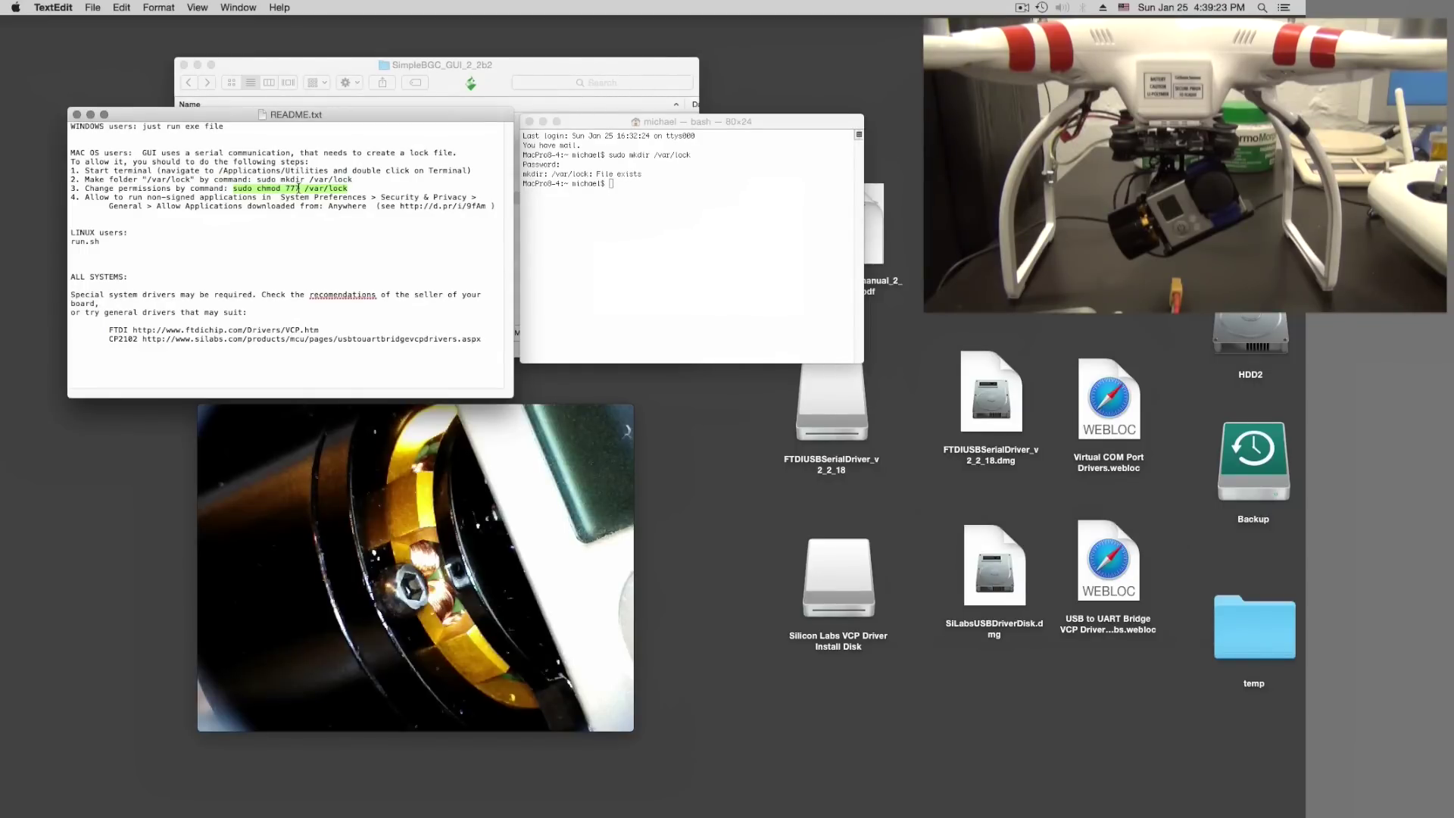
{"action": "left_click", "coordinate": [629, 187]}
{"action": "key", "text": "super+v"}
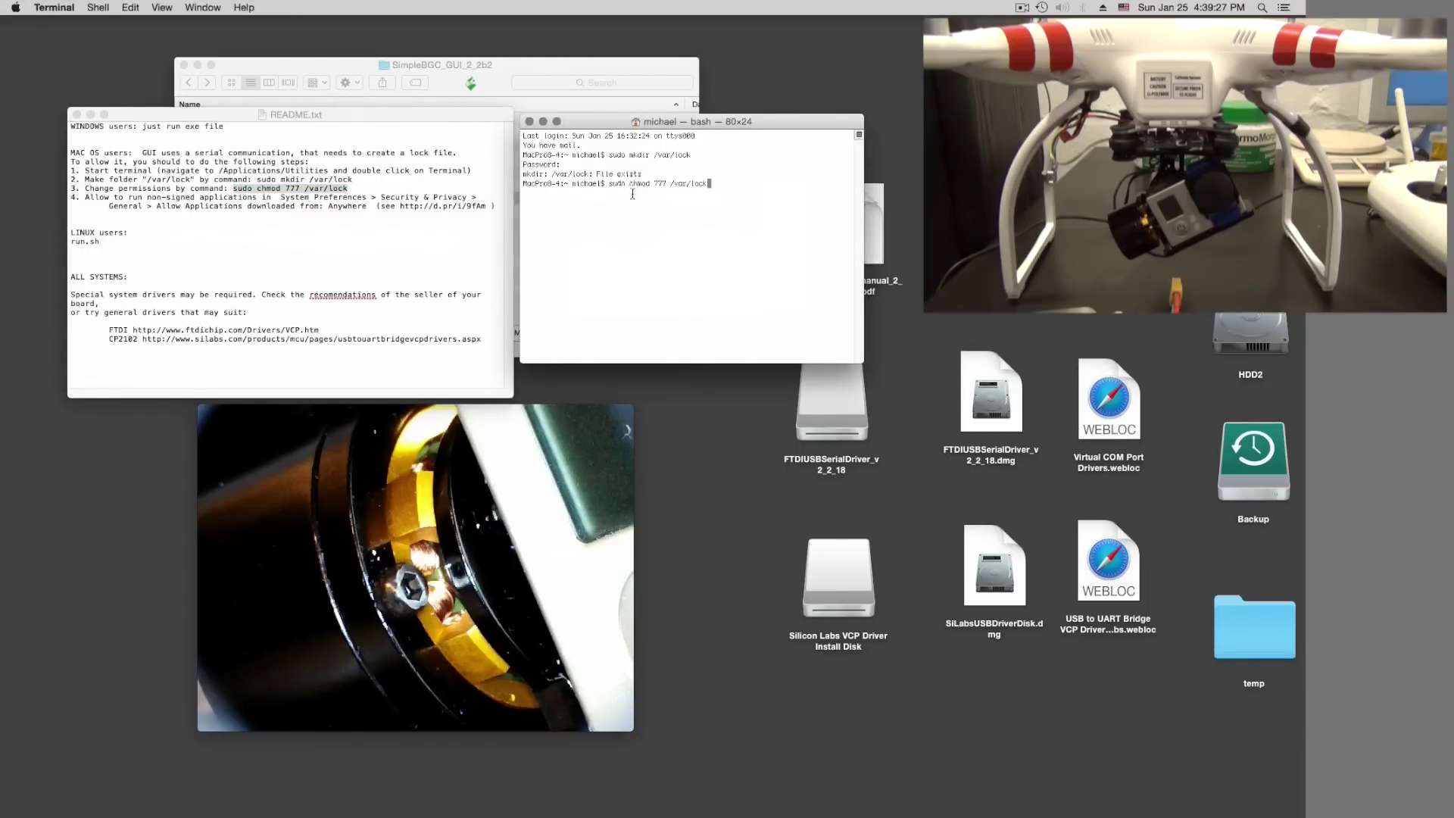
{"action": "key", "text": "Return"}
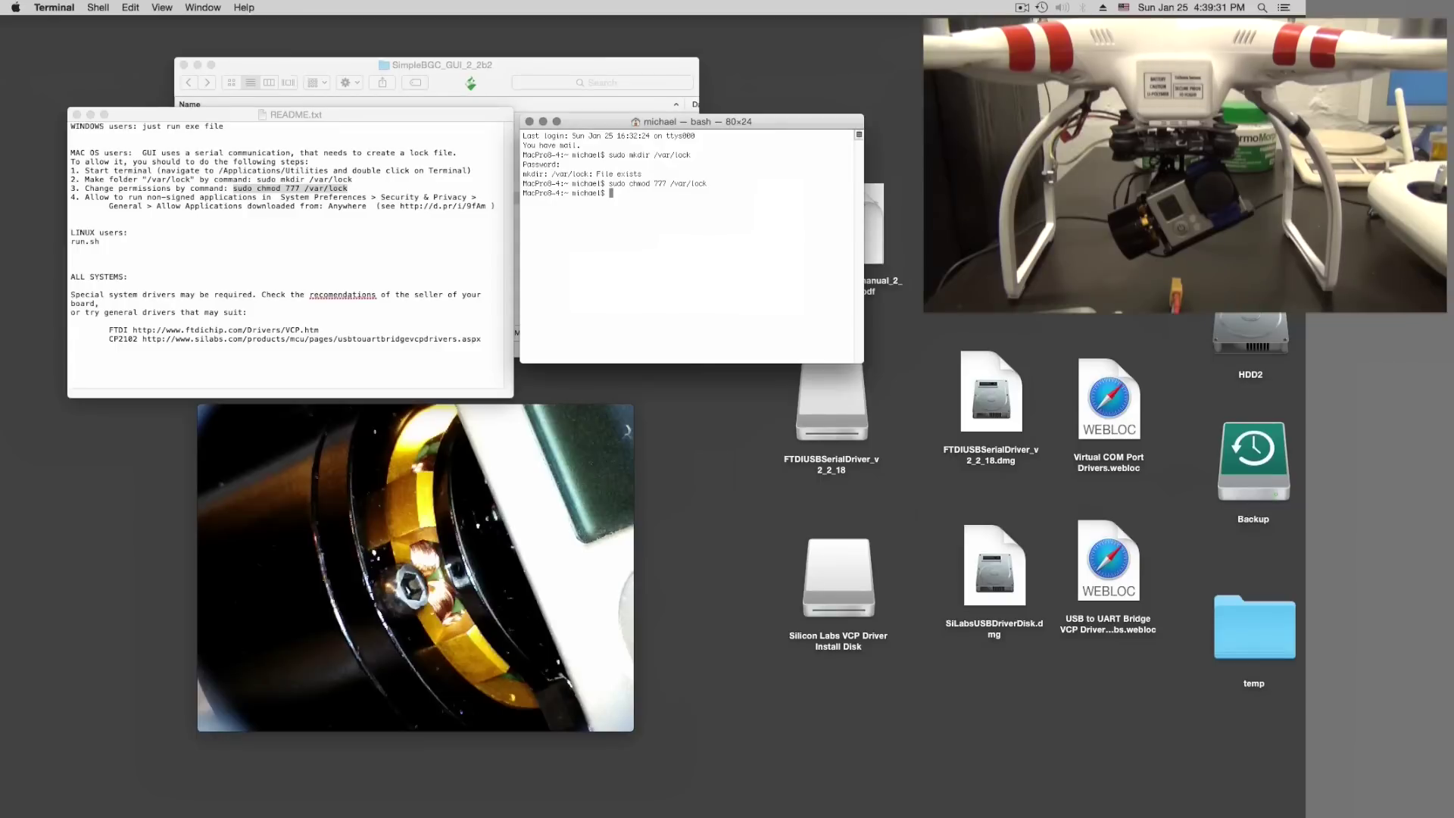
{"action": "left_click", "coordinate": [529, 122]}
{"action": "left_click", "coordinate": [77, 115]}
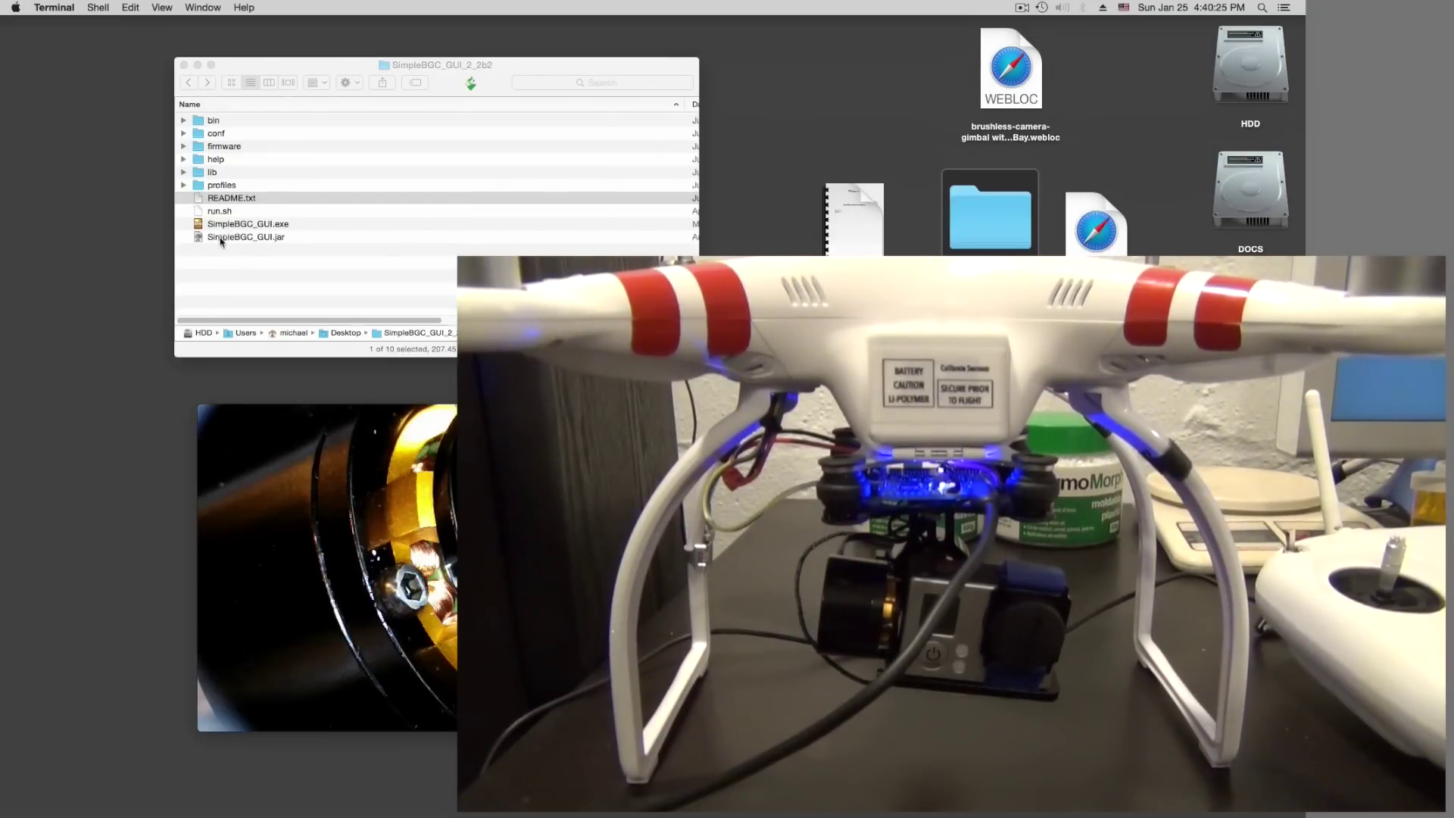
Launch SimpleBGC_GUI.jar from the SimpleBGC_GUI_2_2b2 folder, and allow the downloaded Java application to open
{"action": "key", "text": "super+Tab"}
{"action": "left_click", "coordinate": [221, 237]}
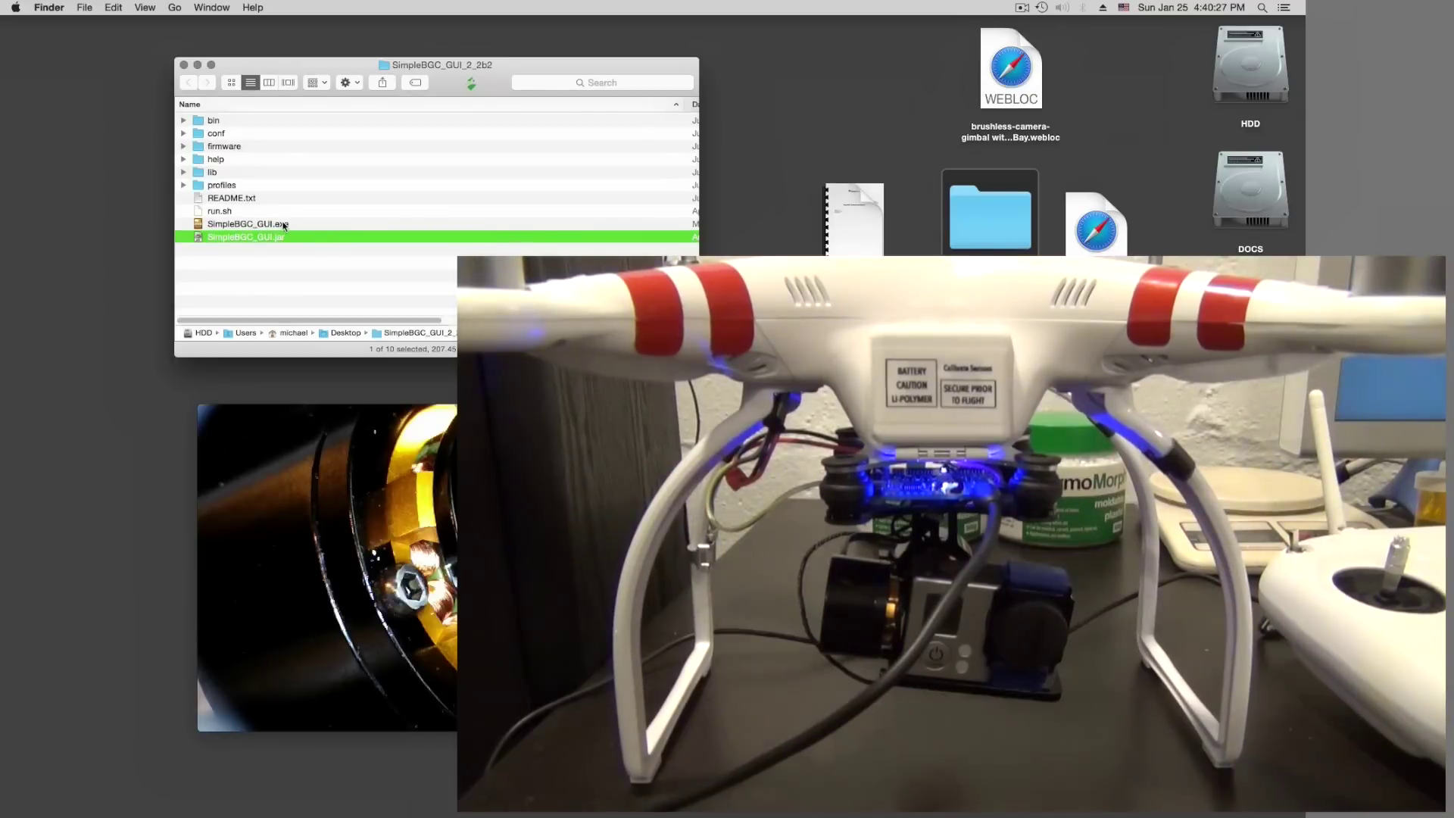
{"action": "double_click", "coordinate": [195, 237]}
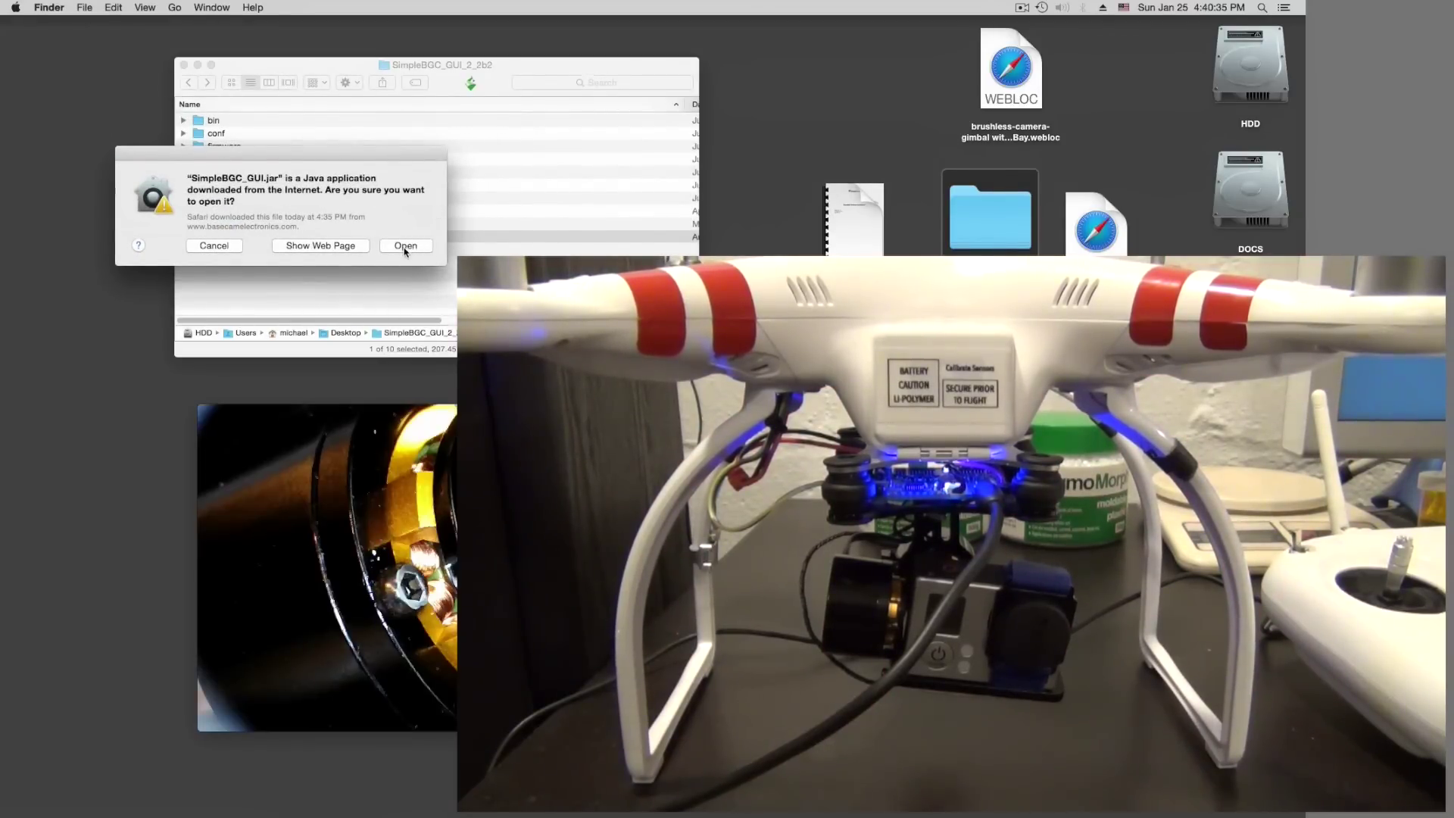
{"action": "left_click", "coordinate": [405, 246]}
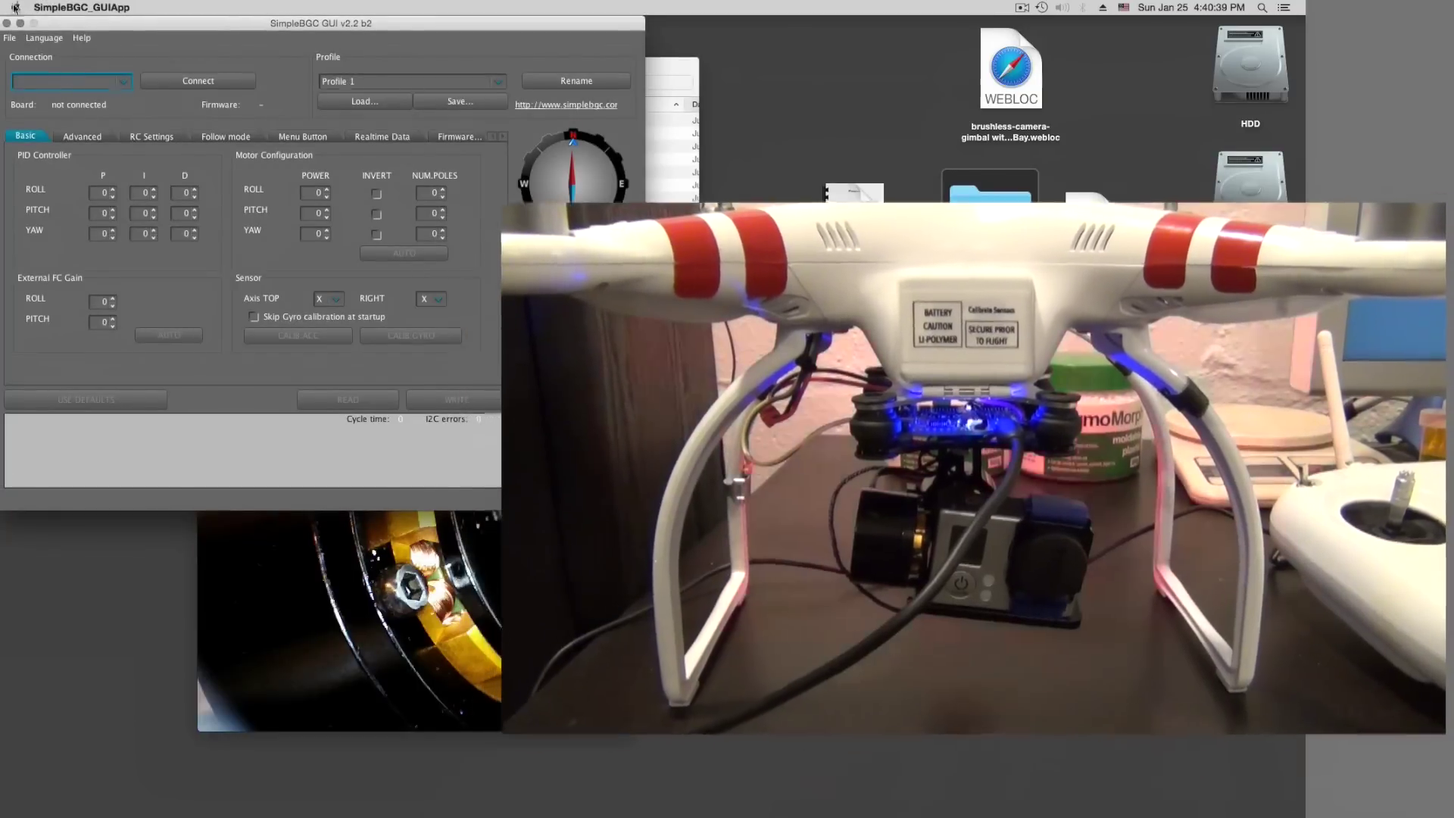
Check the "Allow apps downloaded from" setting under Security & Privacy in System Preferences, and close the preferences window
{"action": "left_click", "coordinate": [15, 8]}
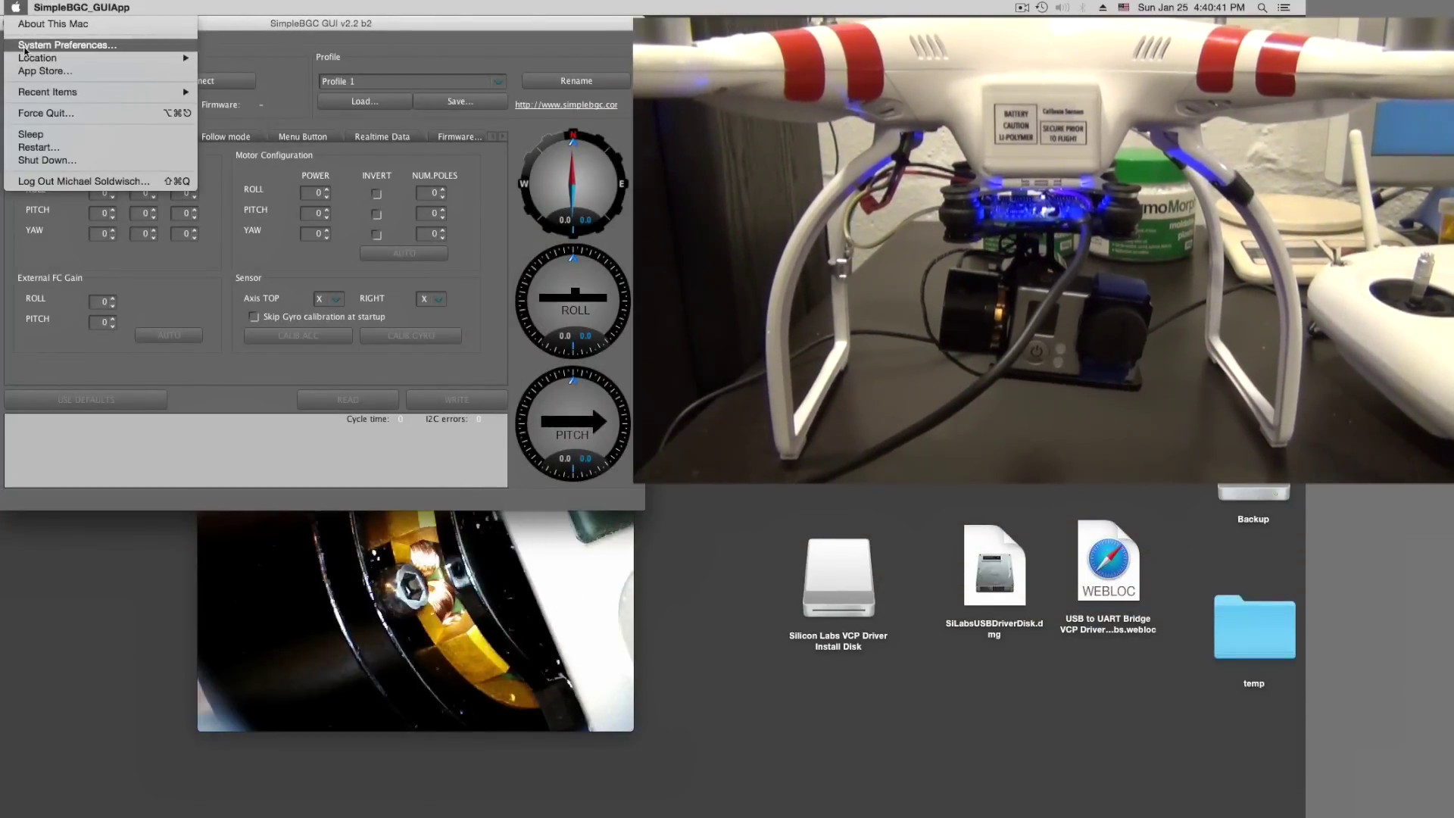
{"action": "left_click", "coordinate": [24, 47]}
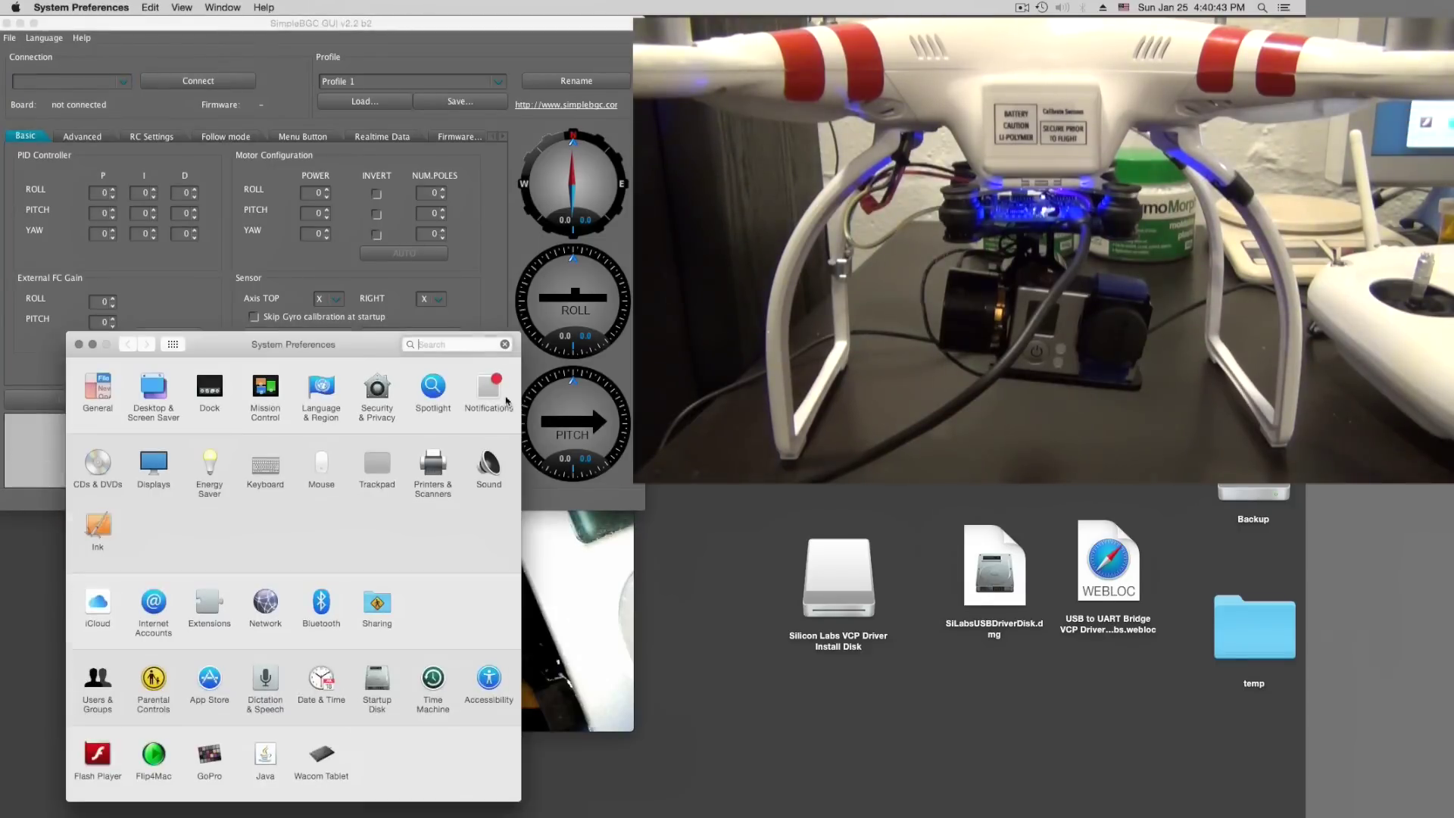
{"action": "left_click_drag", "start_coordinate": [371, 344], "coordinate": [360, 122]}
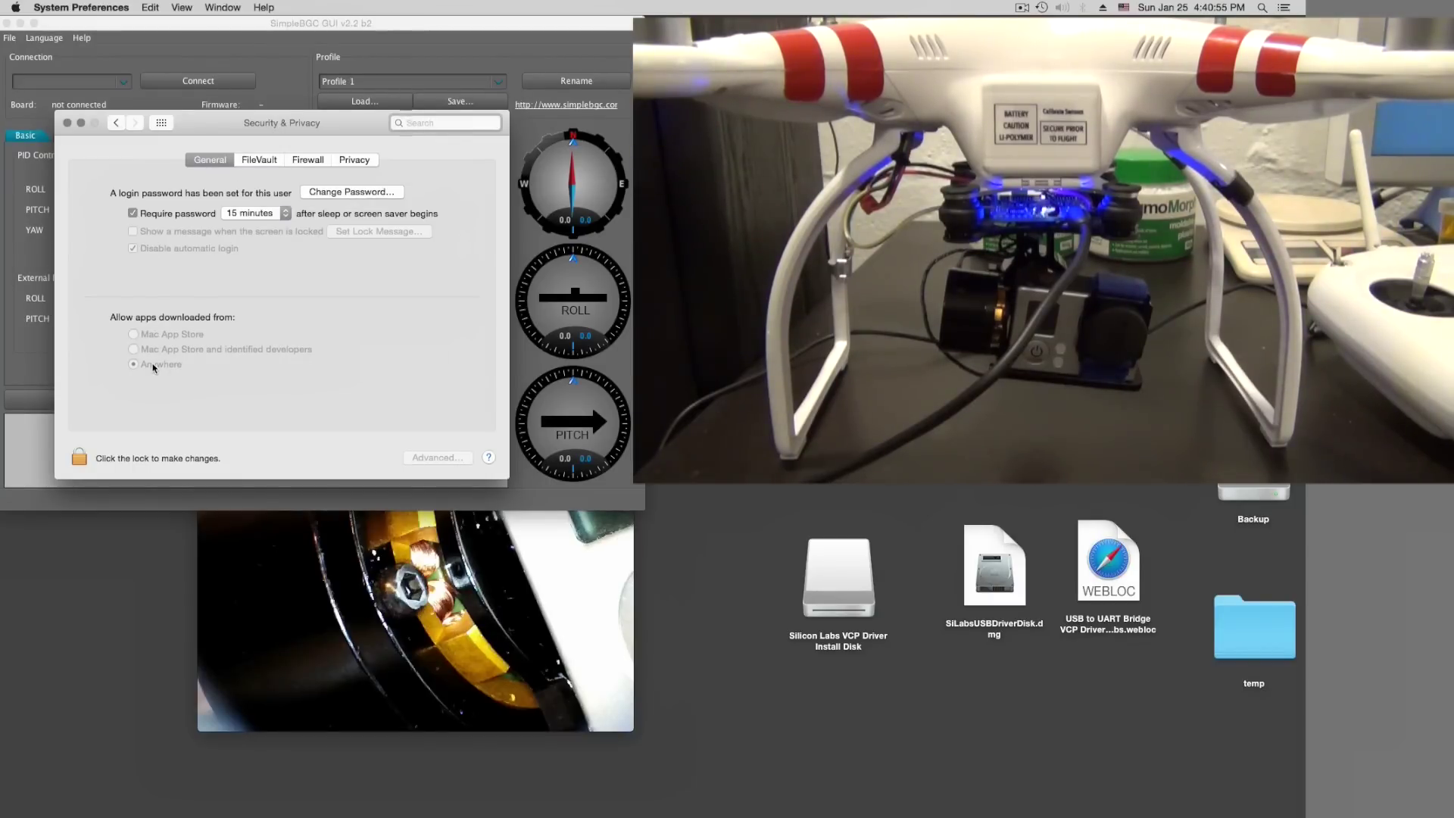
{"action": "left_click", "coordinate": [67, 123]}
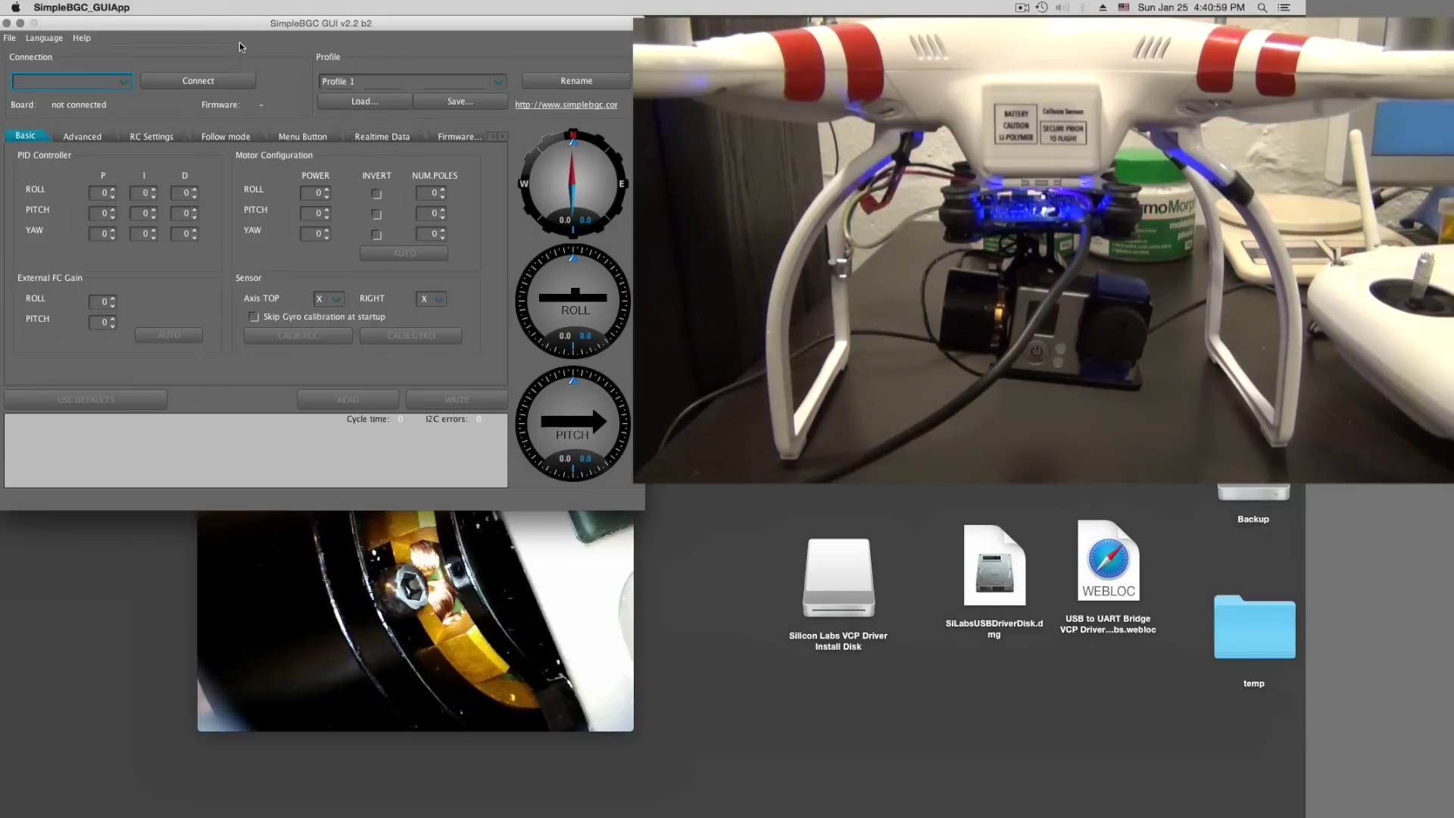
Connect SimpleBGC GUI to the gimbal board through the serial port /dev/tty.SLAB_USBtoUART
{"action": "left_click", "coordinate": [125, 83]}
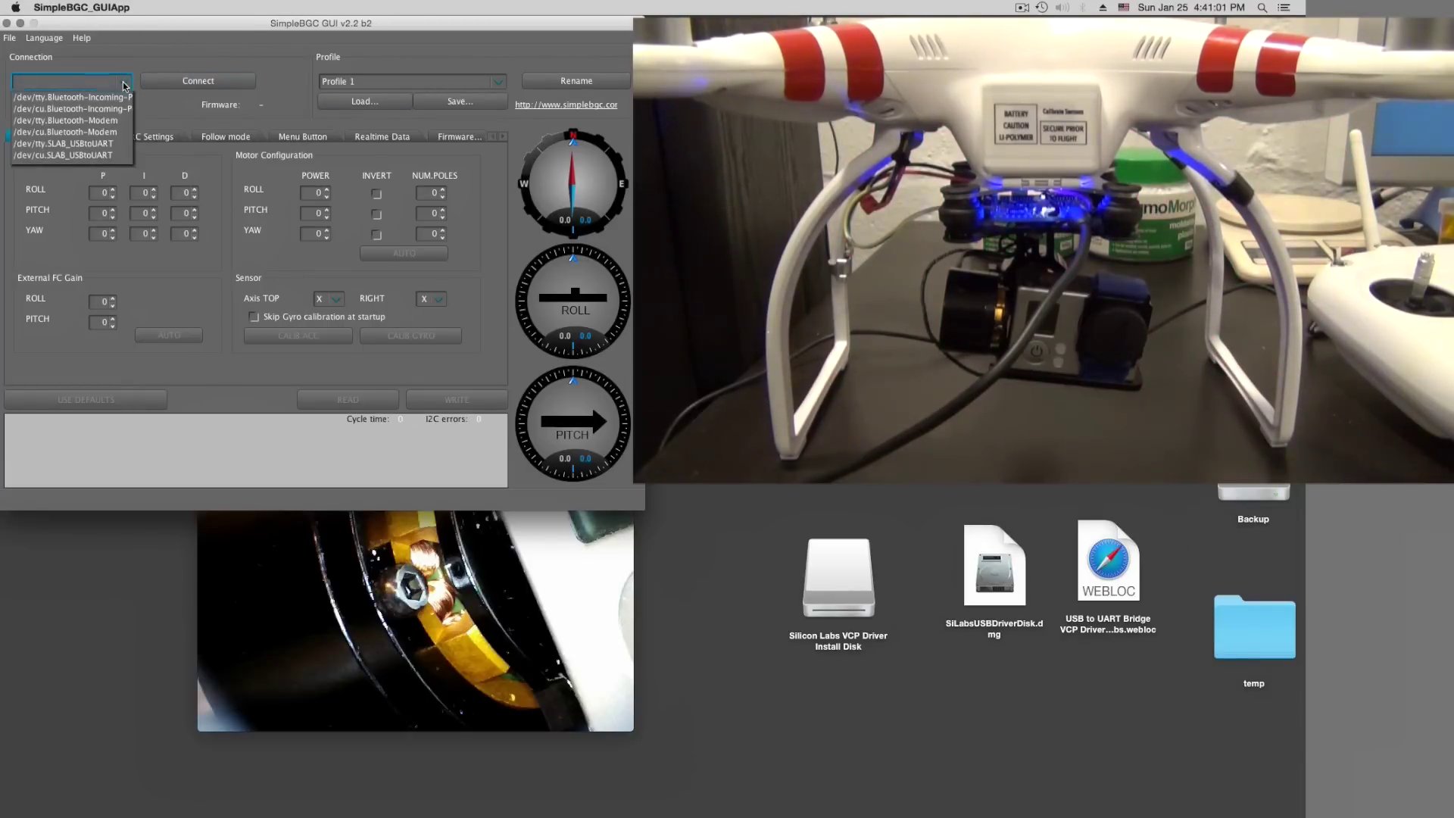
{"action": "left_click", "coordinate": [46, 144]}
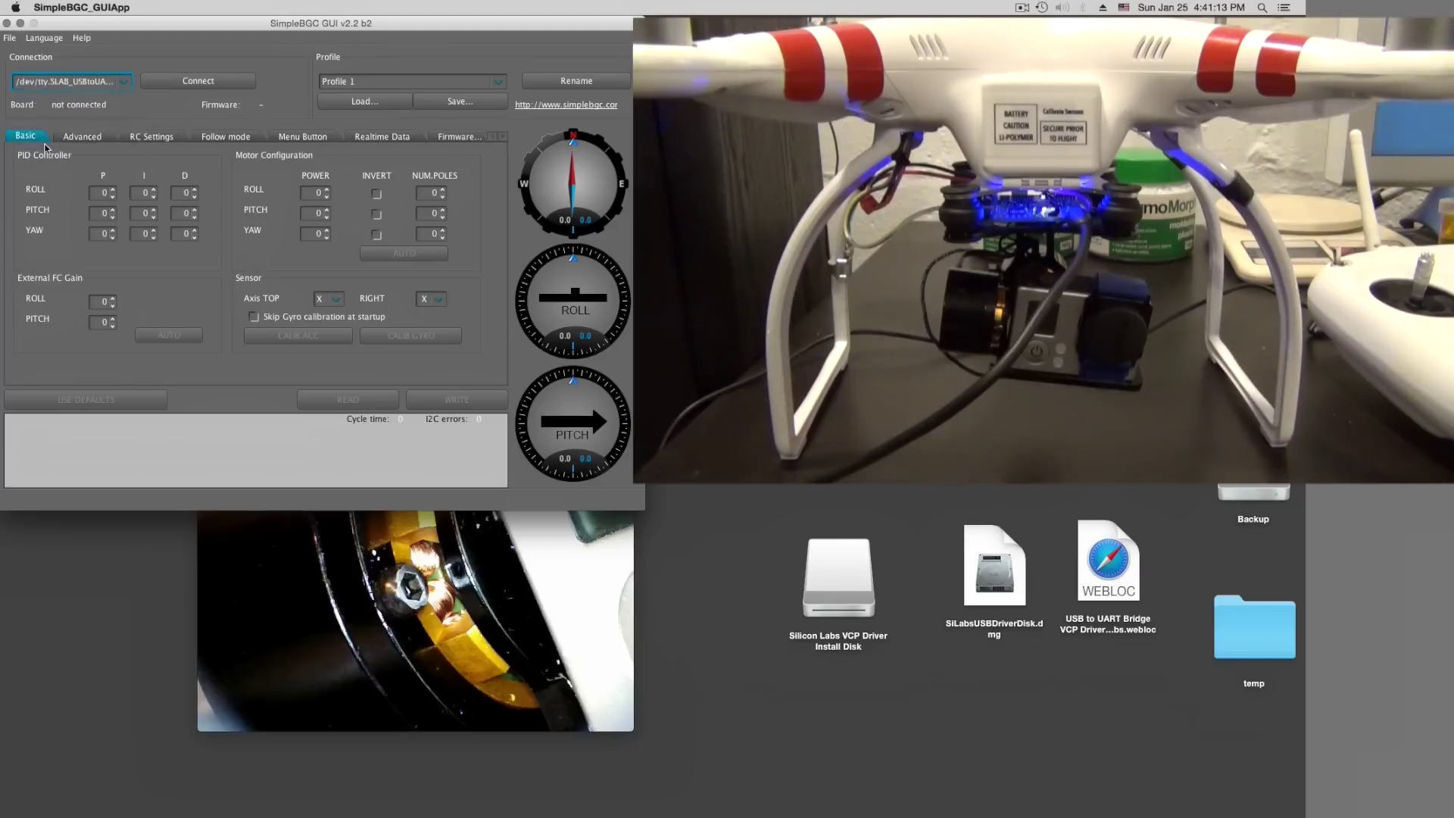
{"action": "left_click", "coordinate": [188, 83]}
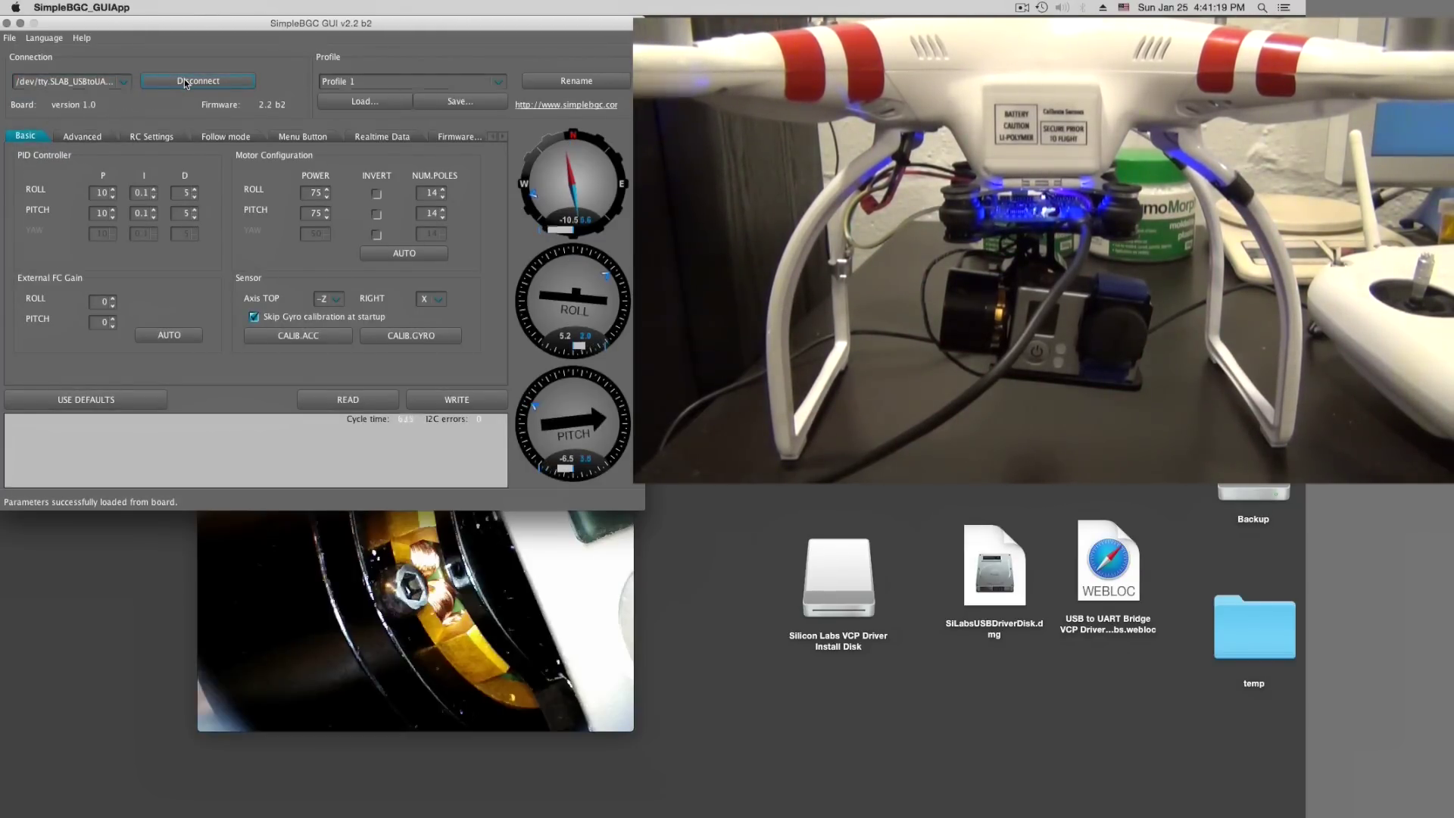
Examine the gimbal's realtime sensor data, and return to the Basic settings to read the NUM.POLES description
{"action": "left_click", "coordinate": [384, 137]}
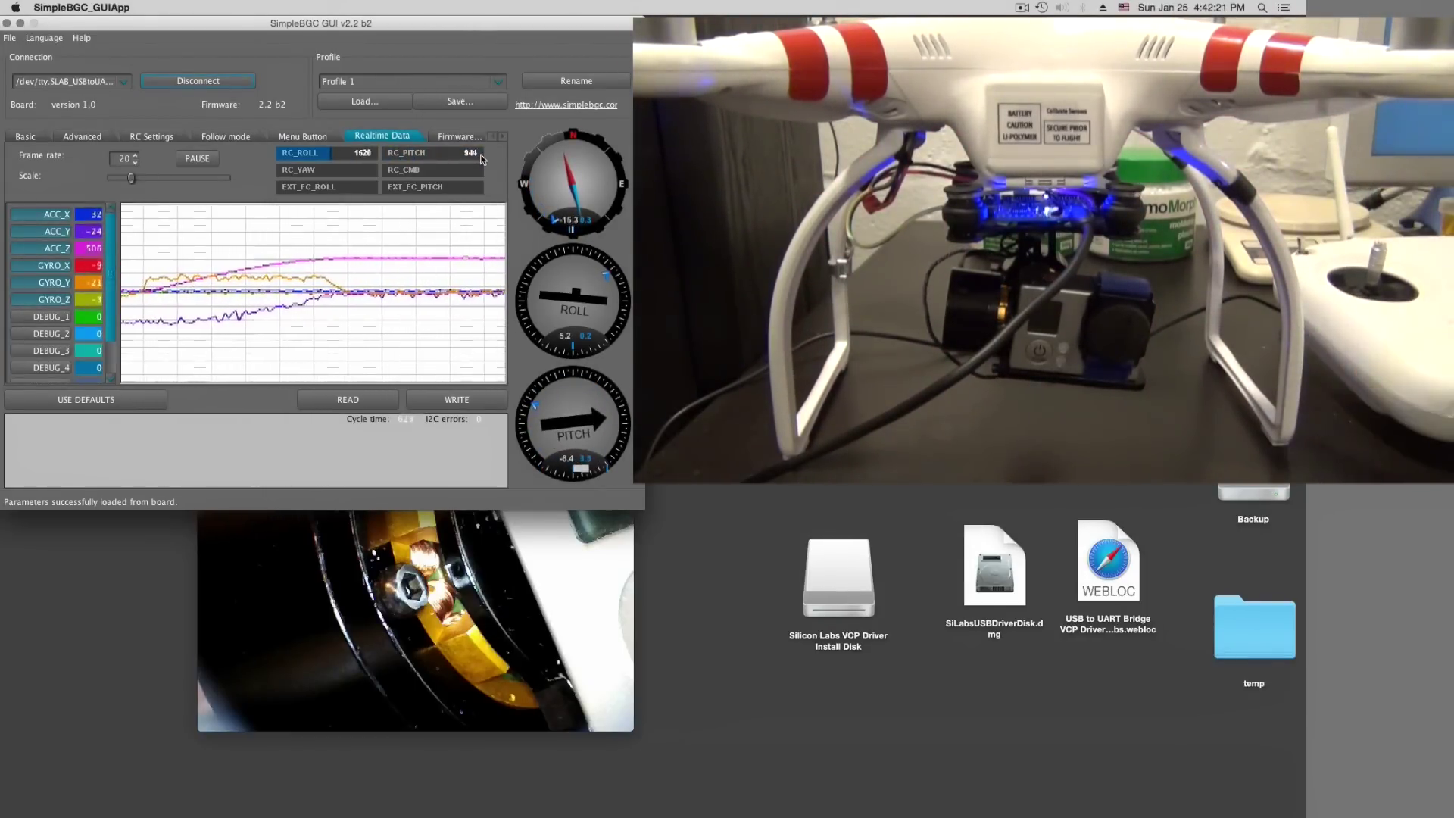
{"action": "left_click", "coordinate": [38, 139]}
{"action": "mouse_move", "coordinate": [352, 221]}
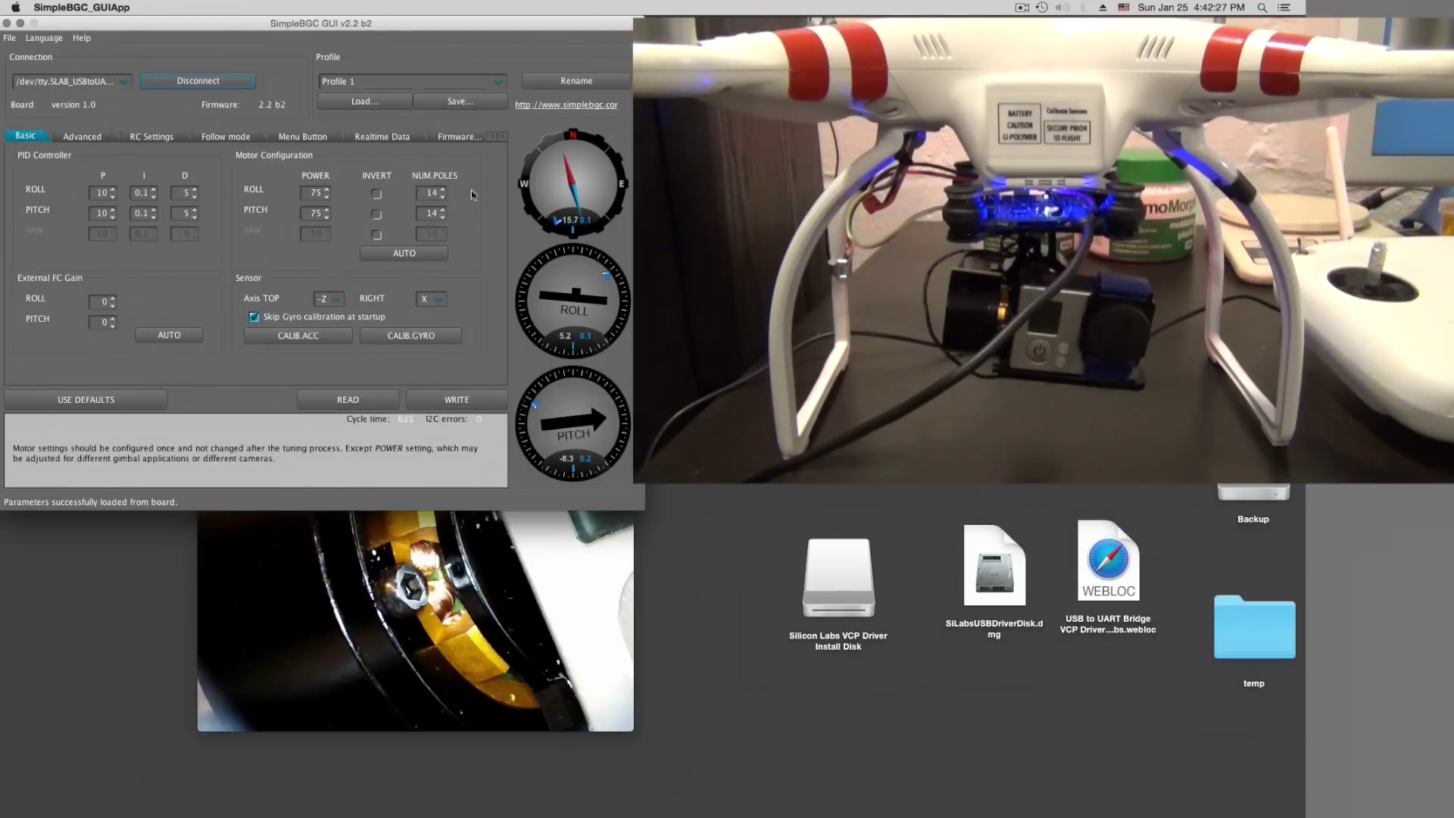
{"action": "mouse_move", "coordinate": [442, 196]}
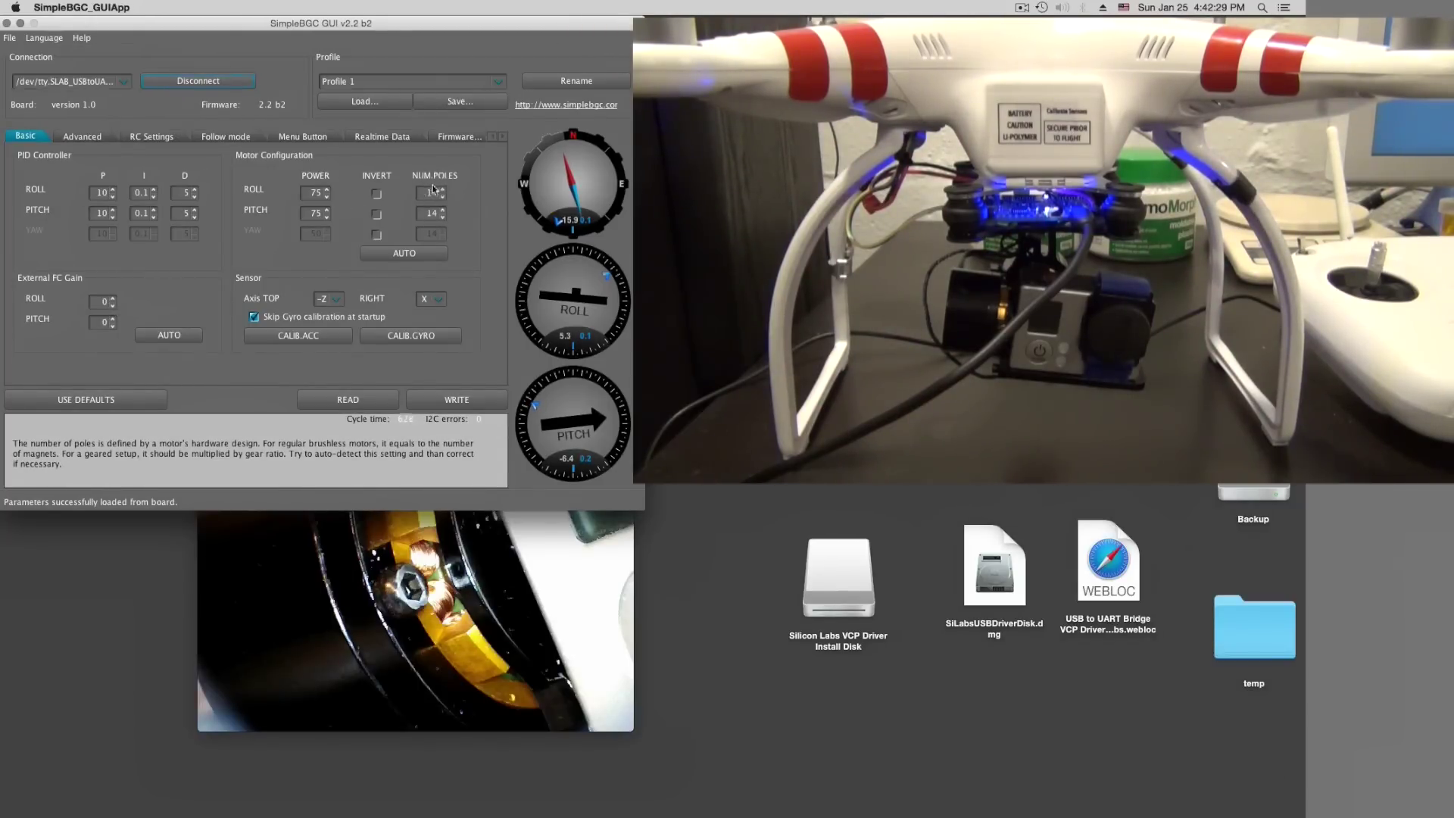
Play coils.mov in QuickTime Player to inspect the motor coils, pause it near the end, and close the movie window
{"action": "left_click", "coordinate": [303, 564]}
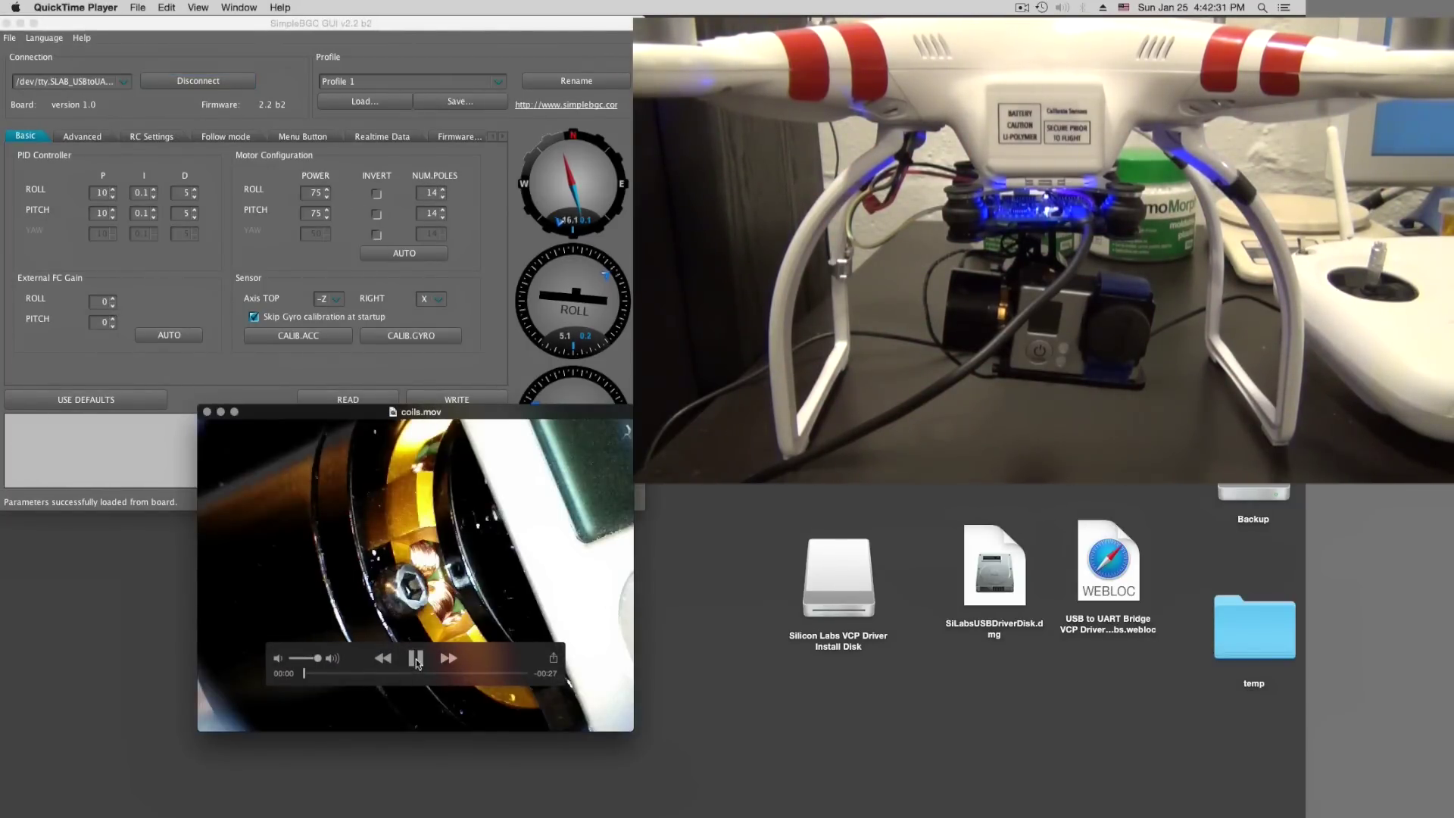
{"action": "left_click", "coordinate": [417, 664]}
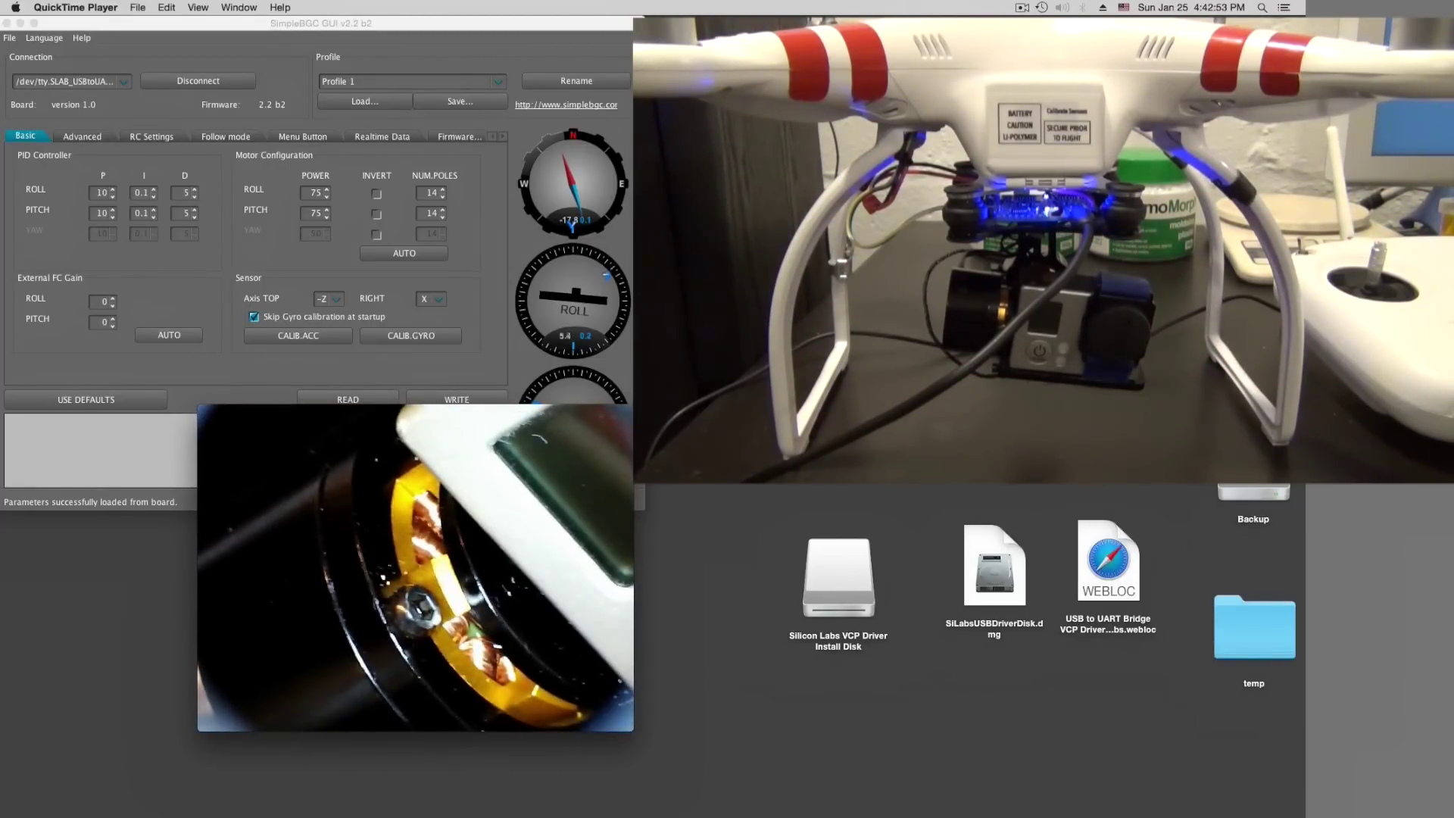
{"action": "mouse_move", "coordinate": [568, 468]}
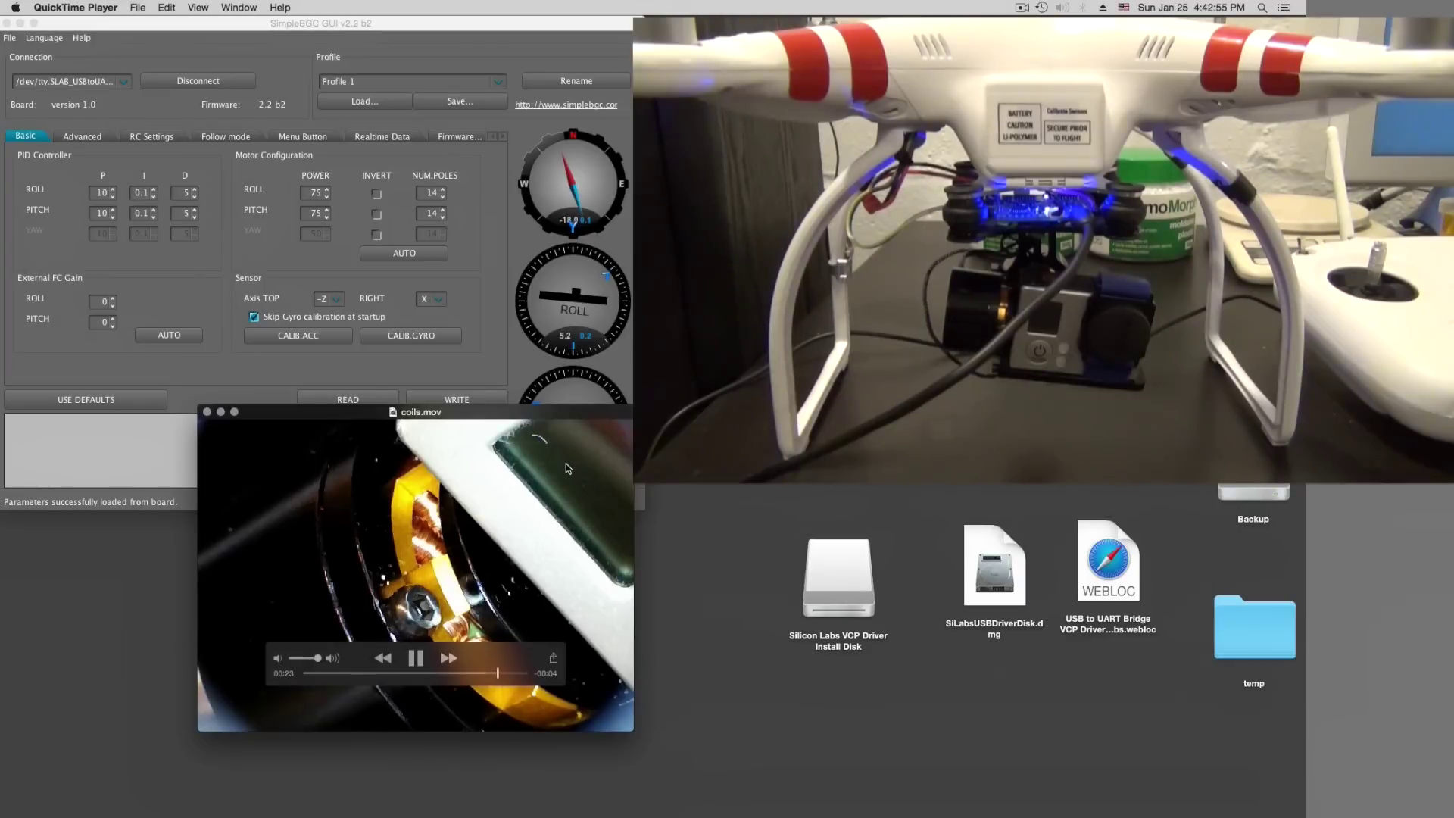
{"action": "left_click", "coordinate": [416, 658]}
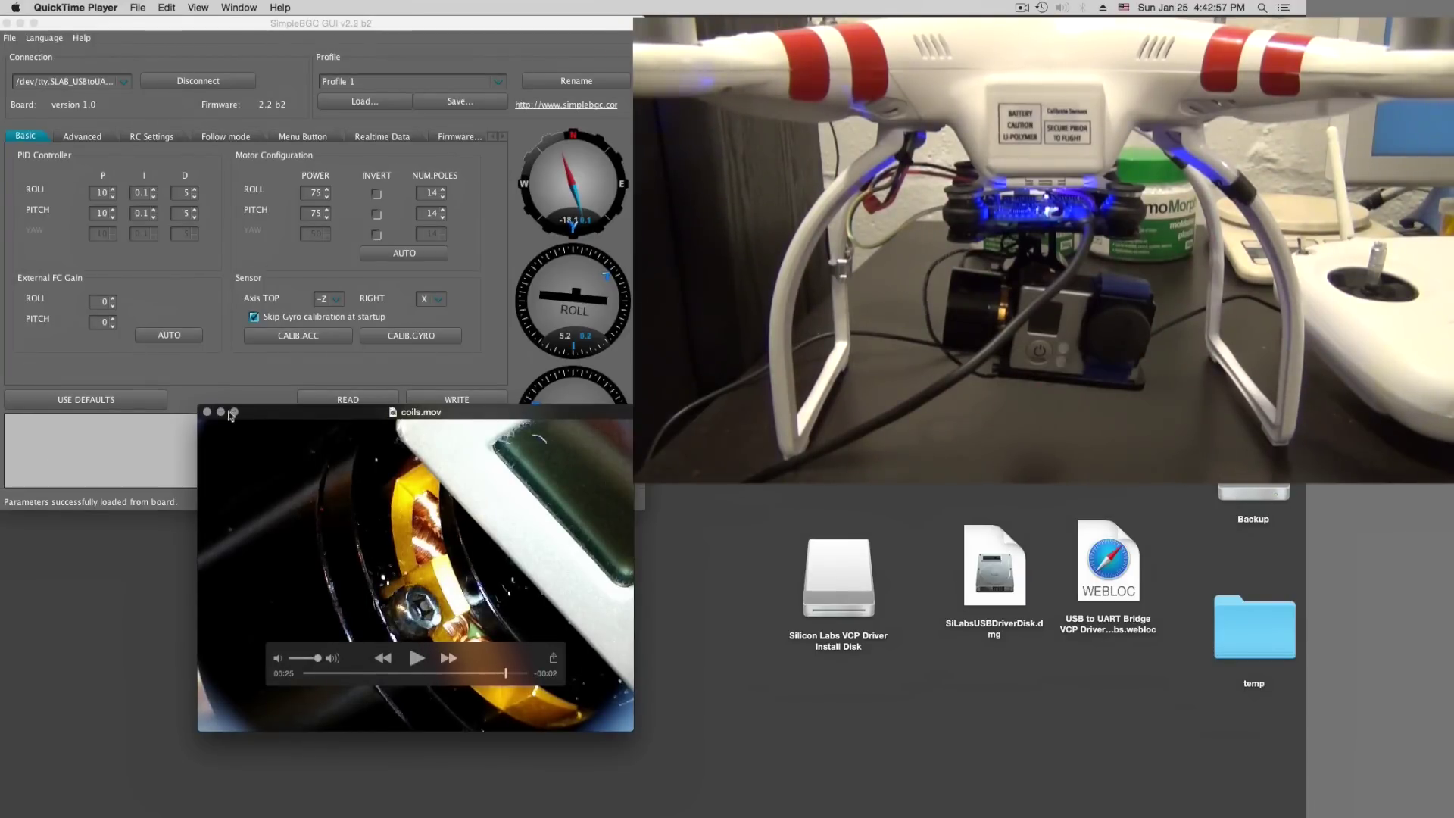
{"action": "left_click_drag", "start_coordinate": [259, 413], "coordinate": [199, 424]}
{"action": "left_click", "coordinate": [203, 415]}
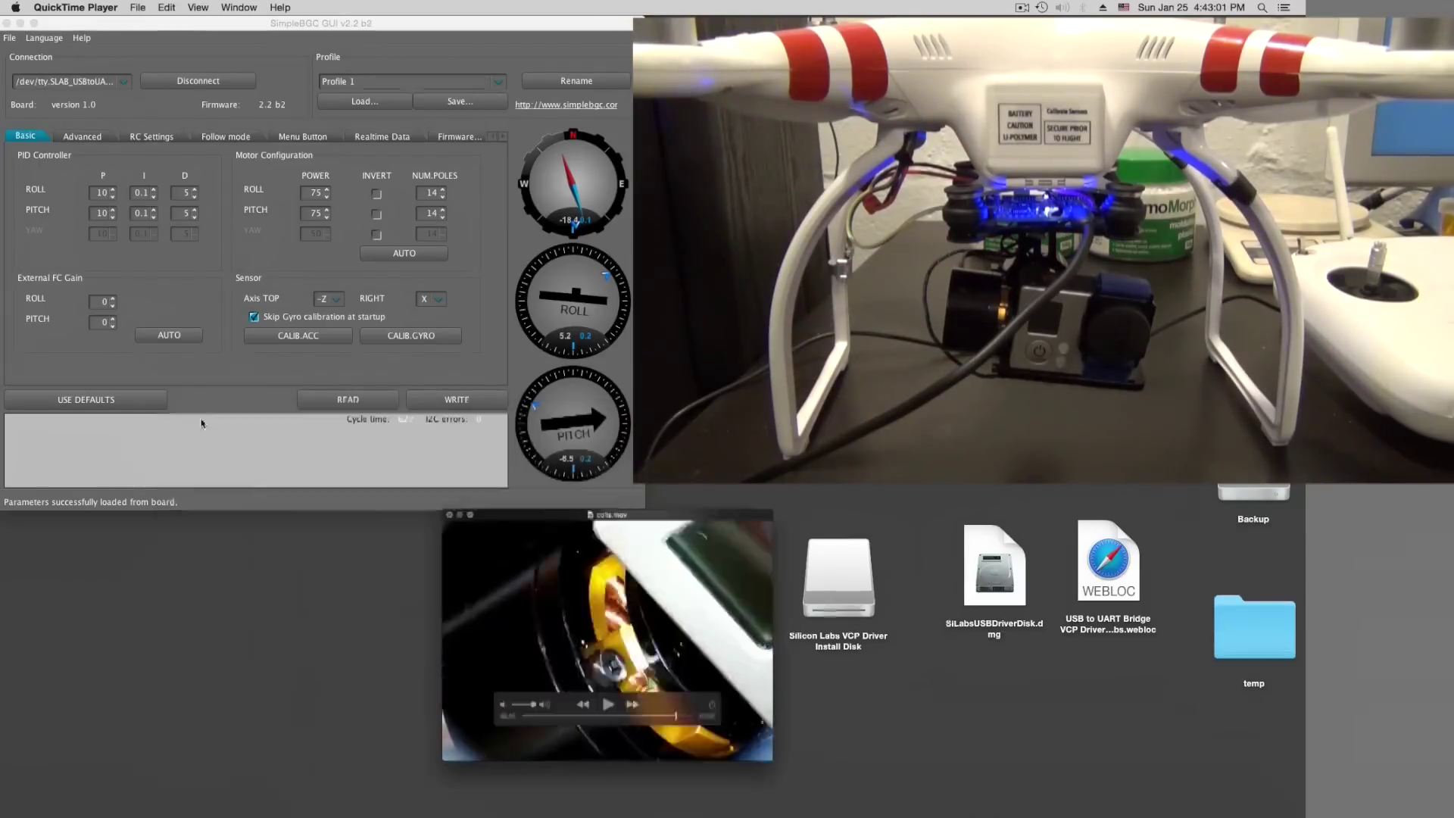
Set NUM.POLES to 12 for both the ROLL and PITCH motors, and write the profile to the board
{"action": "left_click", "coordinate": [436, 195]}
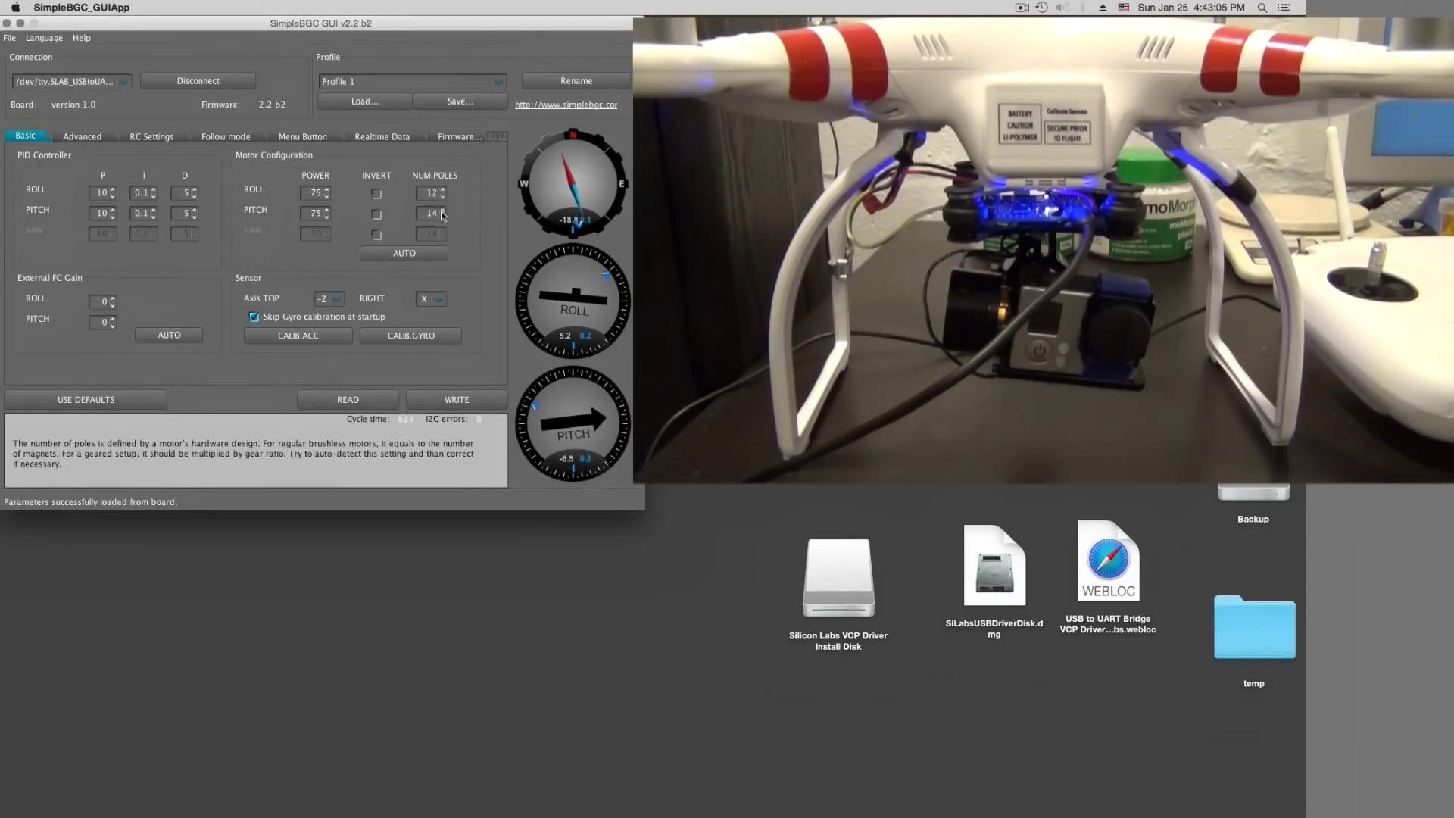
{"action": "left_click", "coordinate": [442, 217]}
{"action": "left_click", "coordinate": [442, 217]}
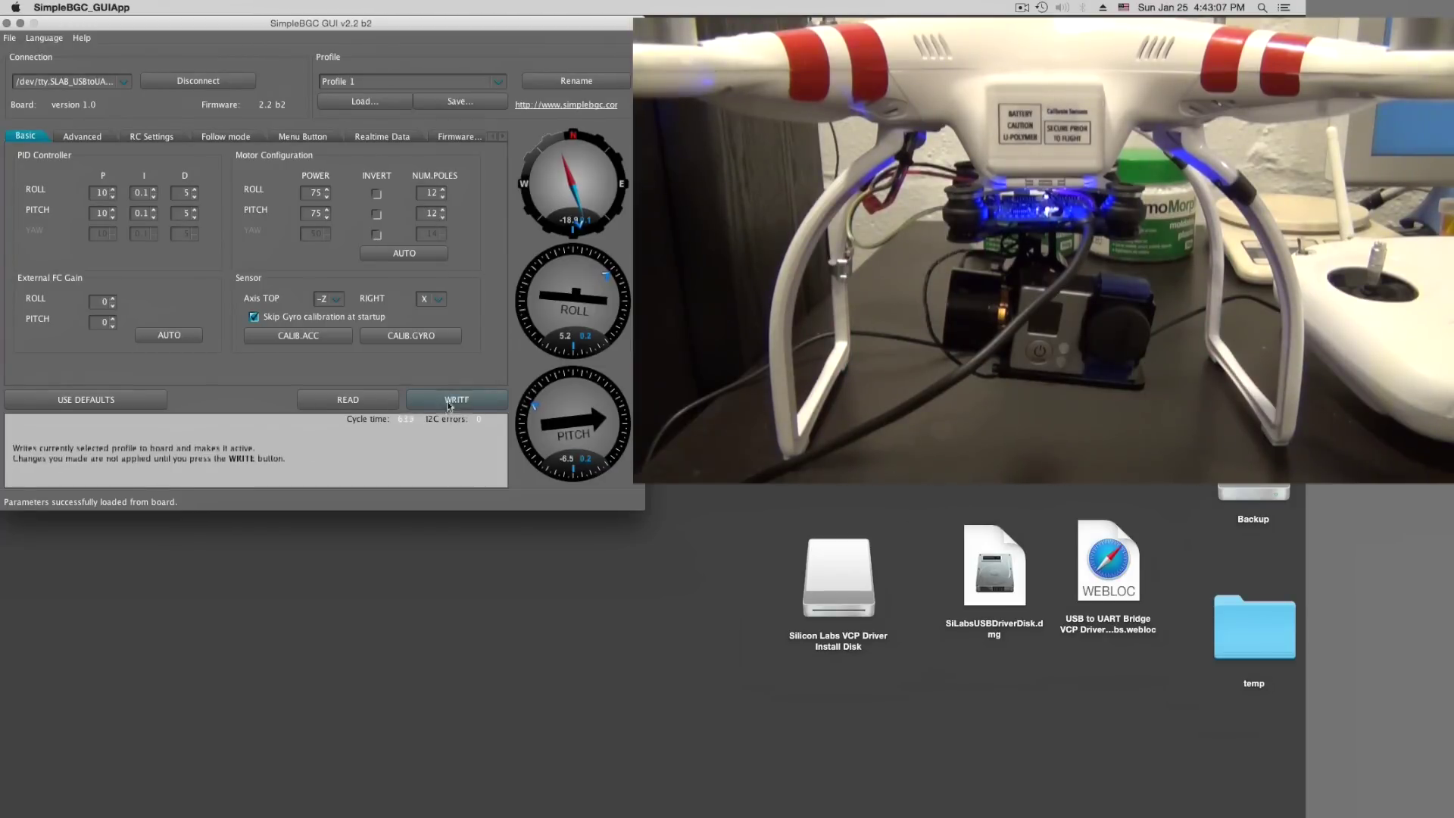
{"action": "left_click", "coordinate": [447, 402]}
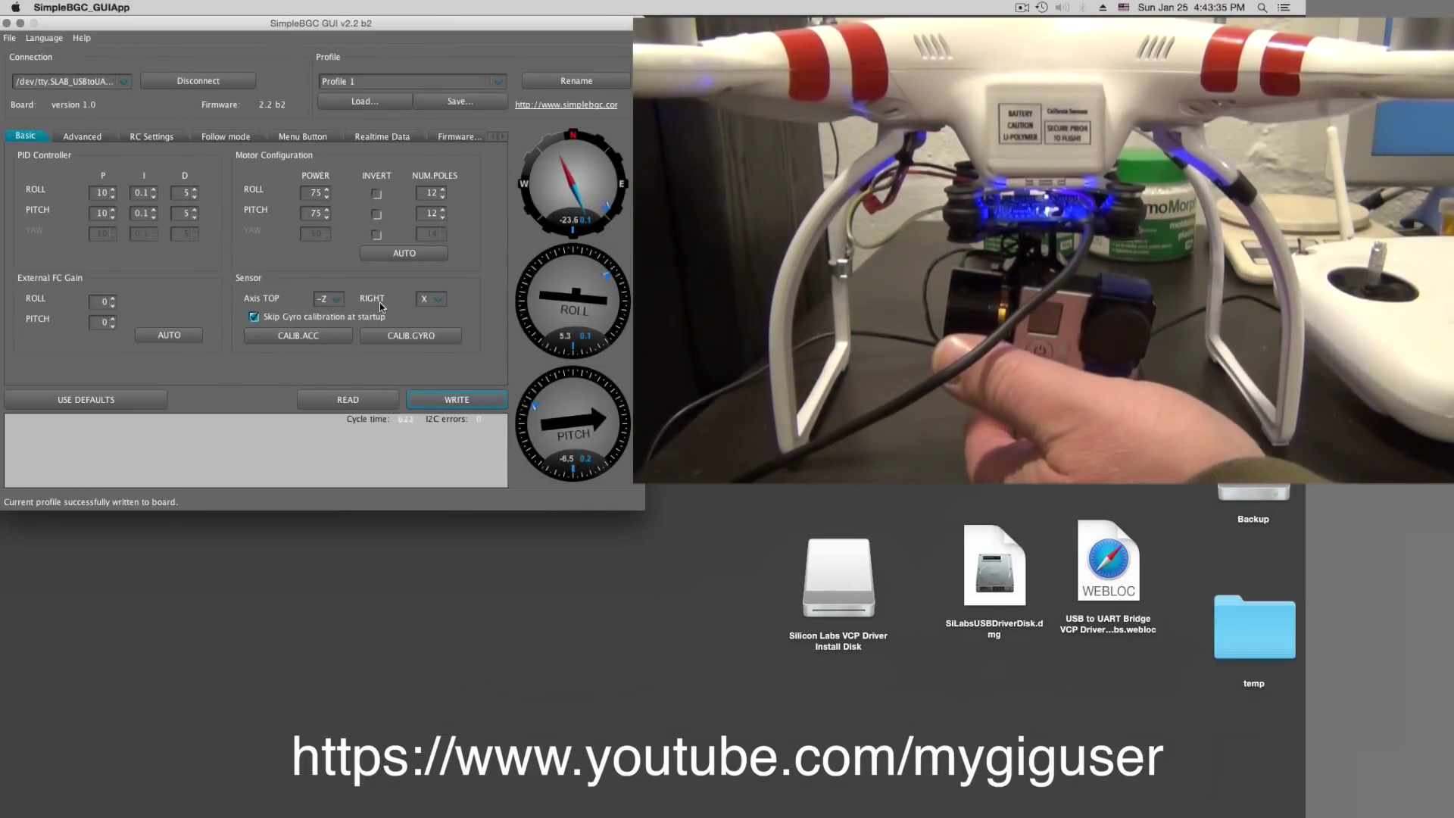
Read the sensor axis descriptions, try Z as Axis TOP, and set it back to -Z
{"action": "mouse_move", "coordinate": [325, 302]}
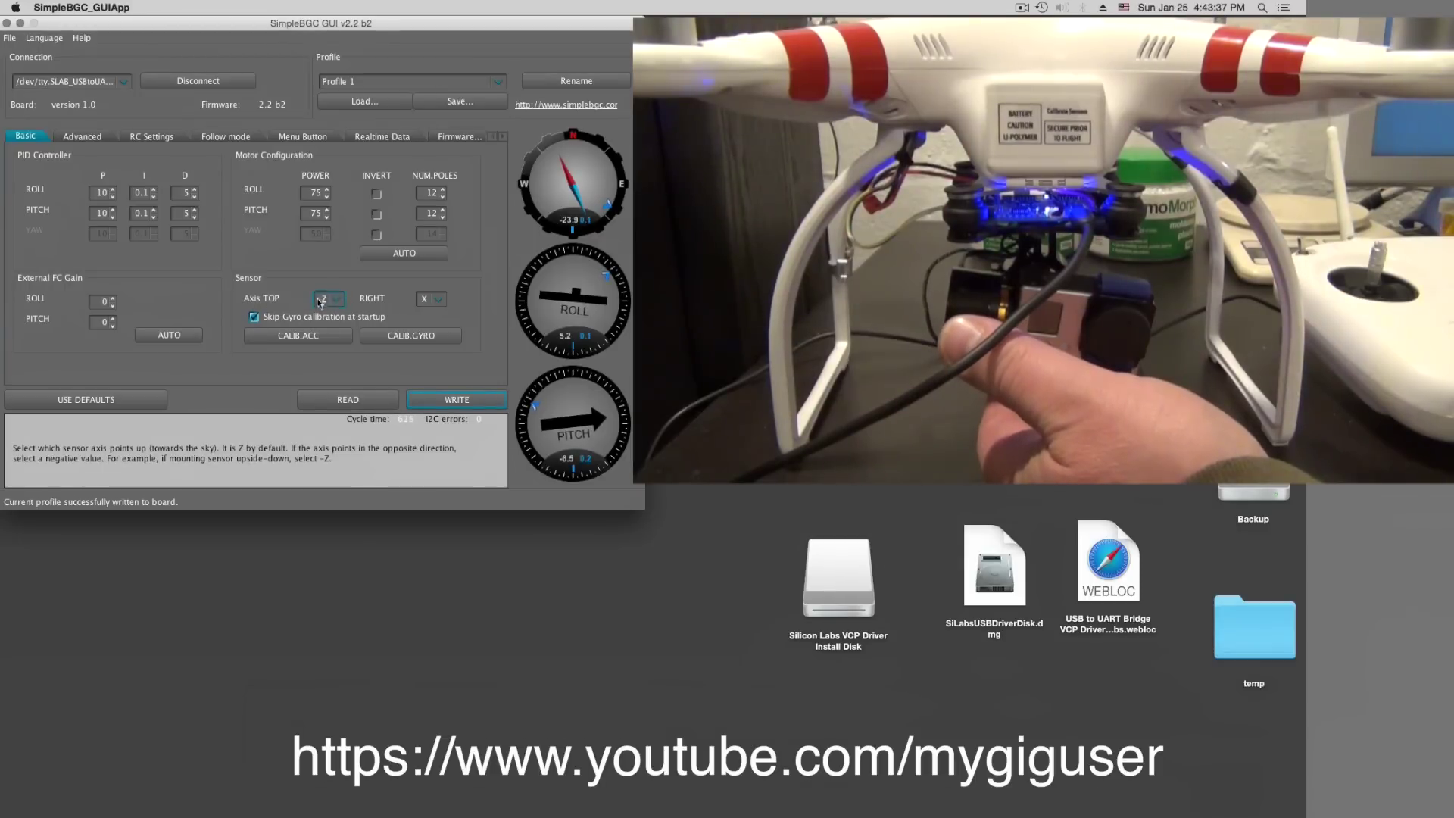
{"action": "mouse_move", "coordinate": [425, 304]}
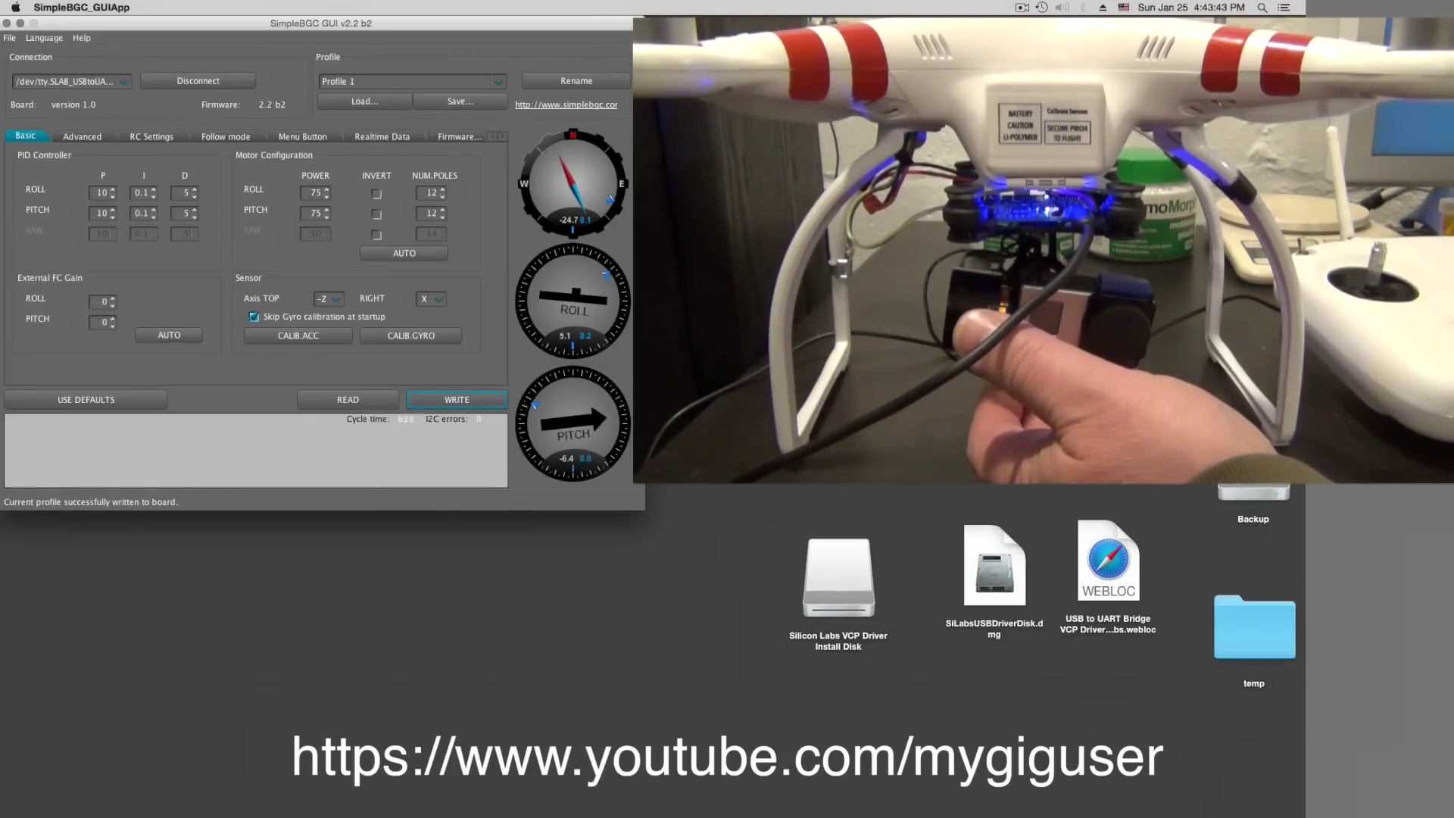
{"action": "mouse_move", "coordinate": [318, 306]}
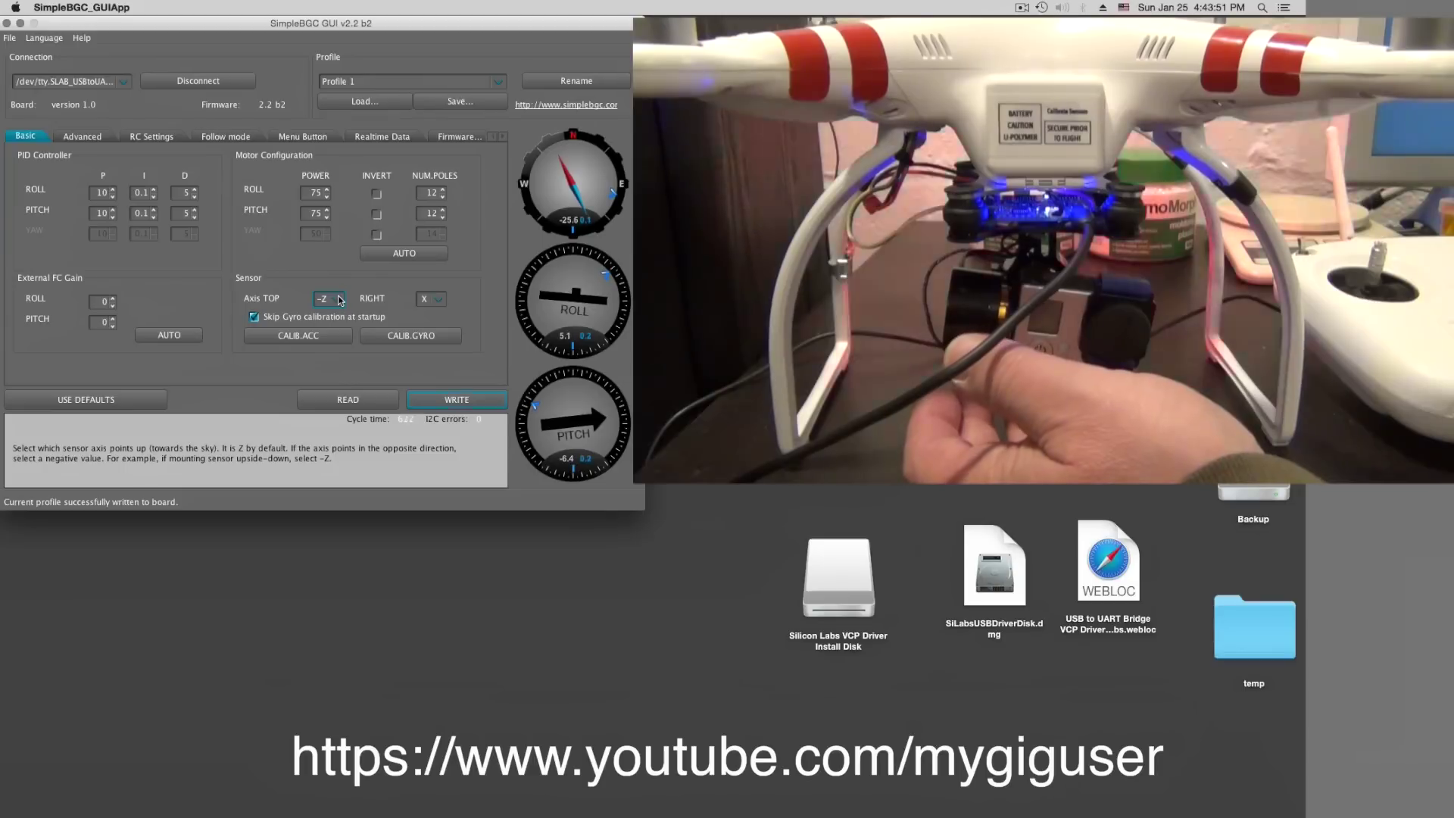
{"action": "left_click", "coordinate": [331, 301]}
{"action": "left_click", "coordinate": [331, 301]}
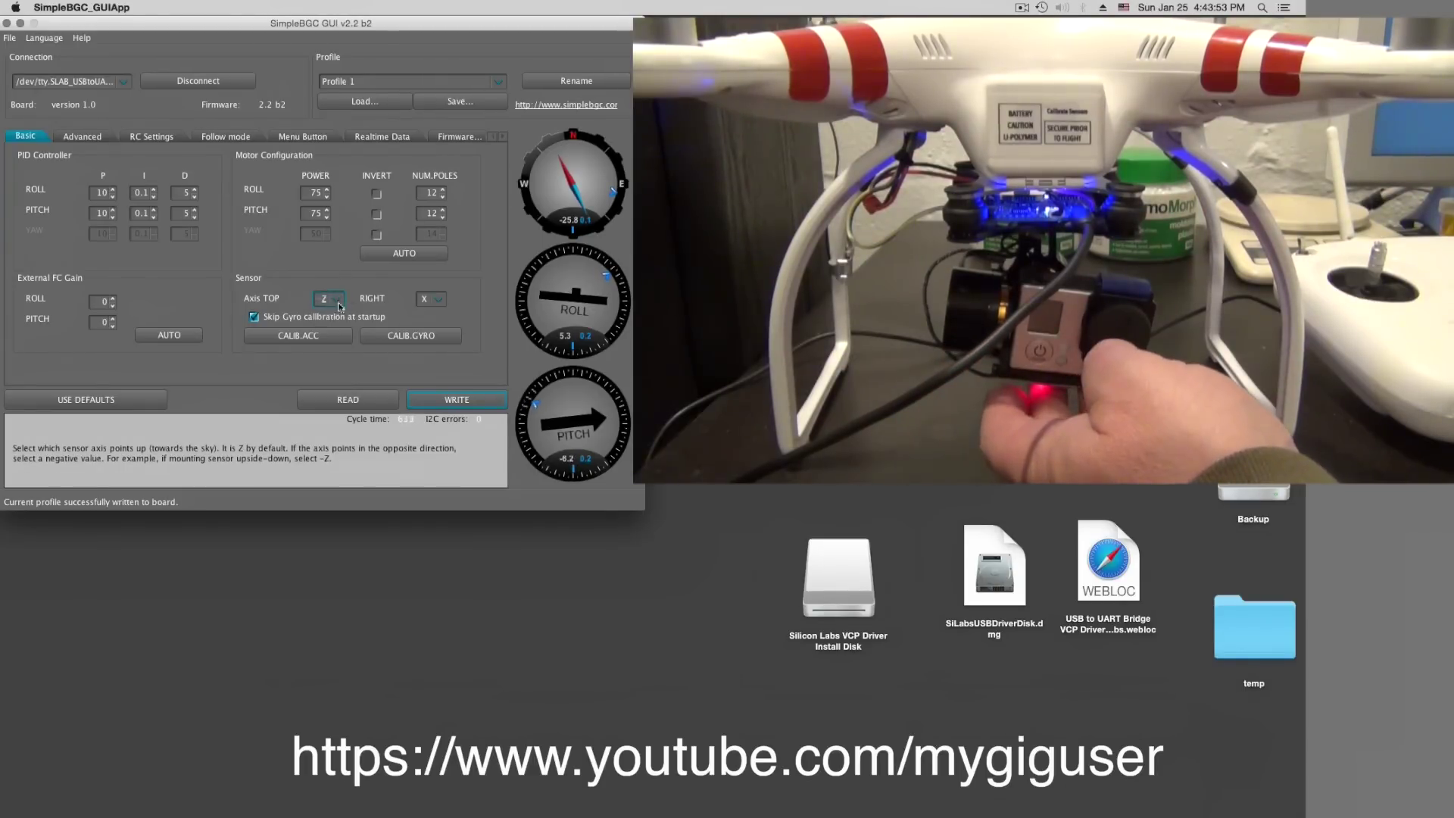
{"action": "left_click", "coordinate": [325, 315]}
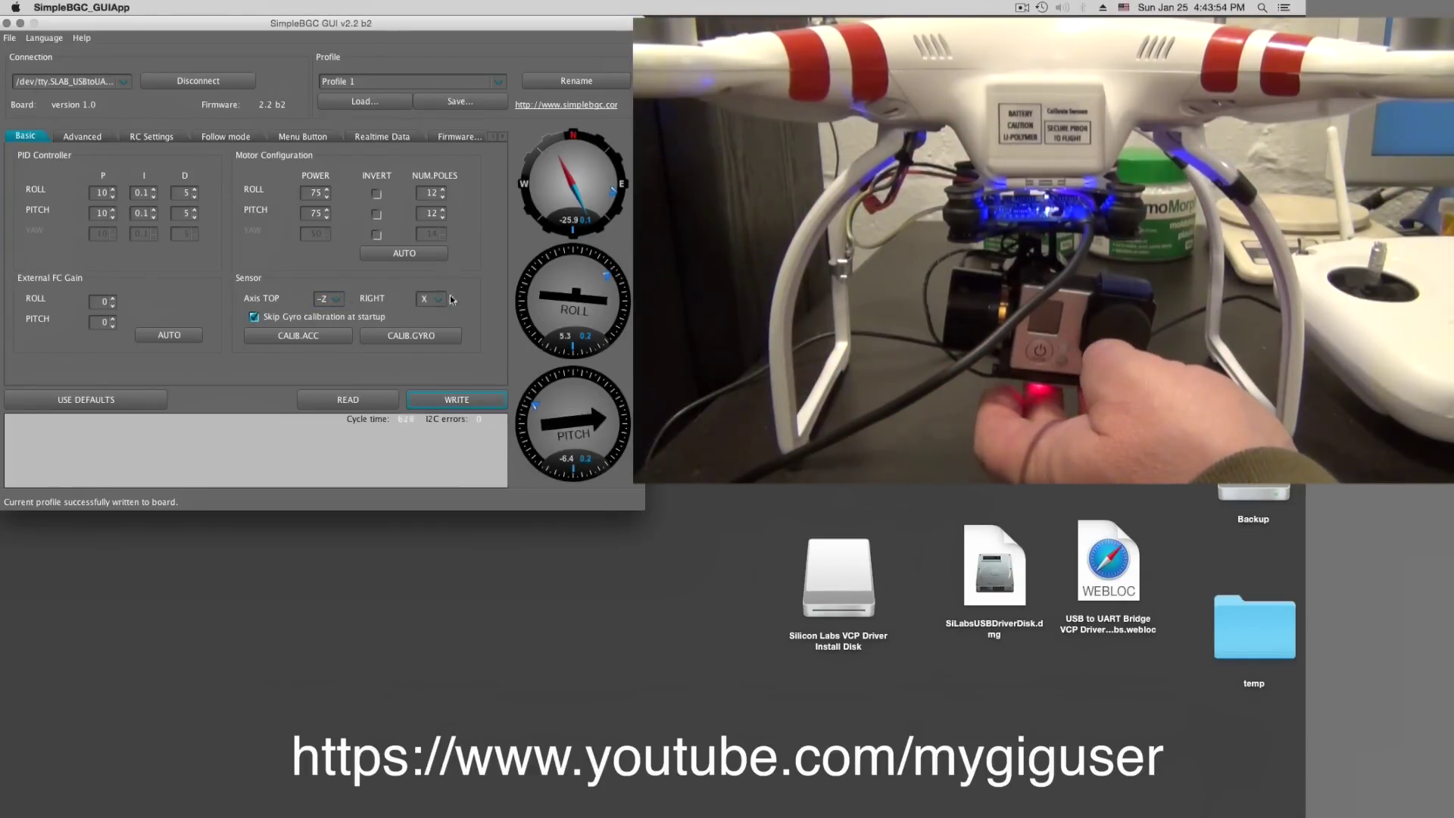
{"action": "left_click", "coordinate": [325, 306]}
{"action": "left_click", "coordinate": [325, 306]}
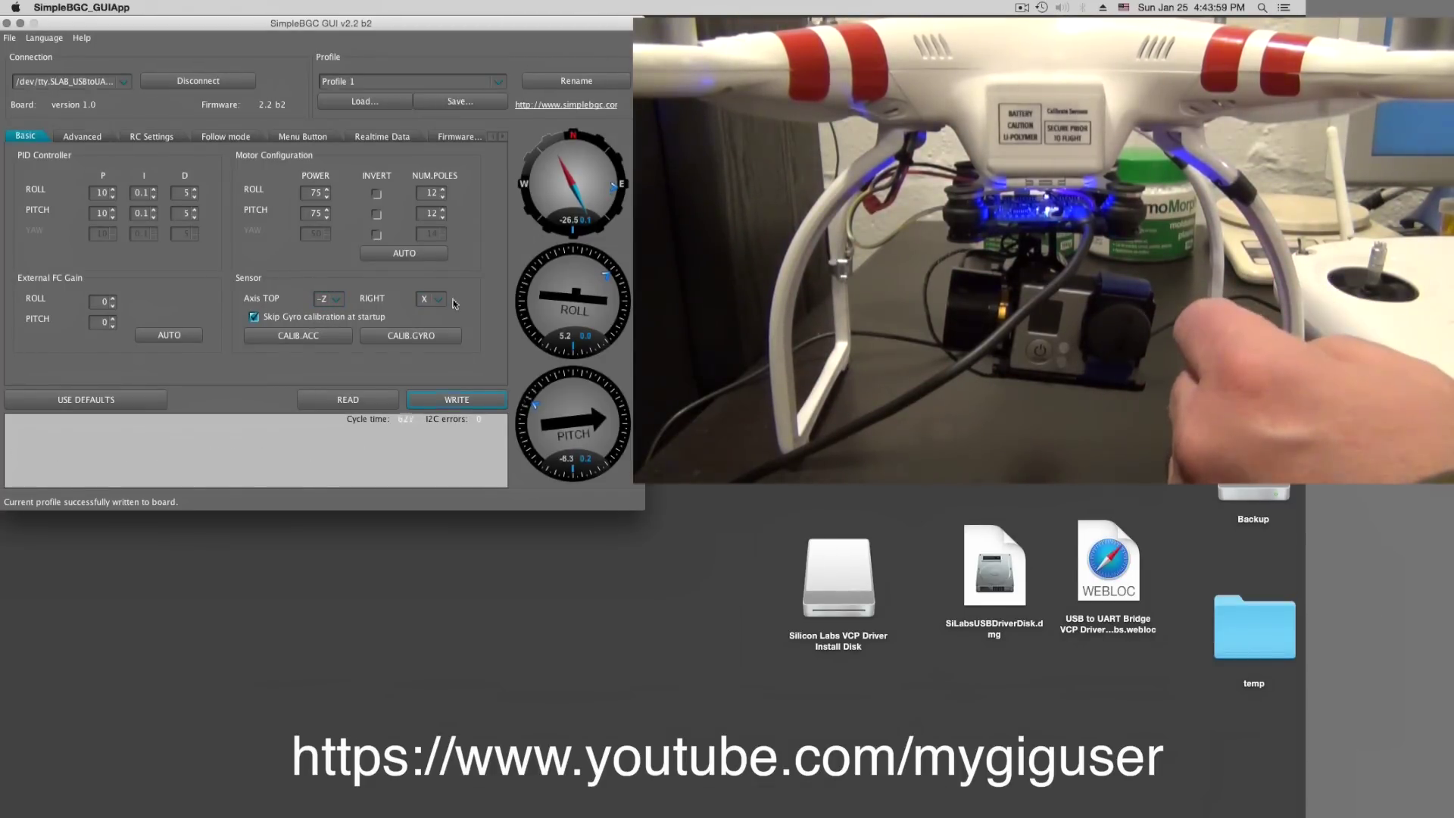
Calibrate the accelerometer and the gyroscope in the Basic sensor settings
{"action": "mouse_move", "coordinate": [267, 327]}
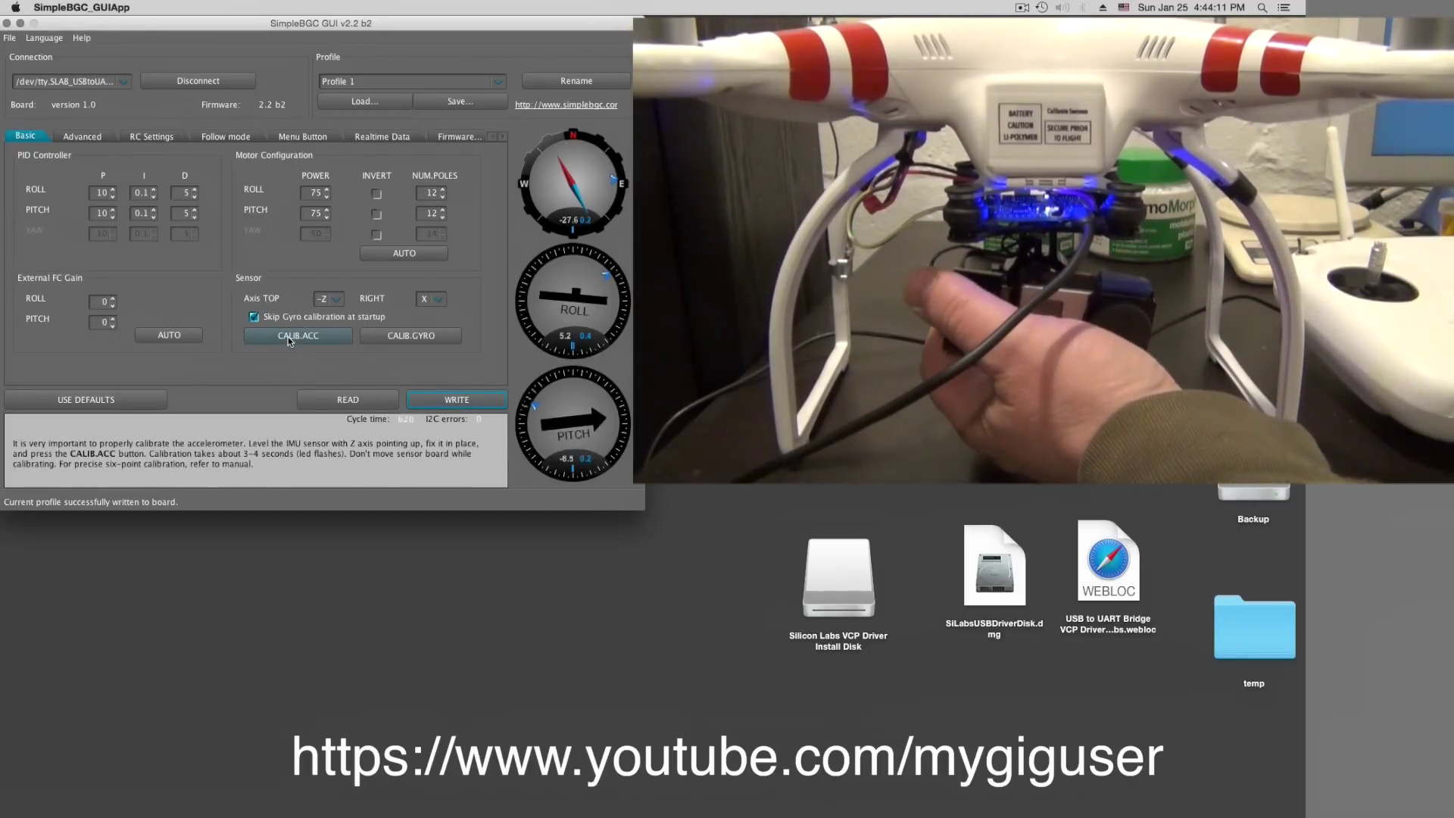
{"action": "left_click", "coordinate": [288, 336]}
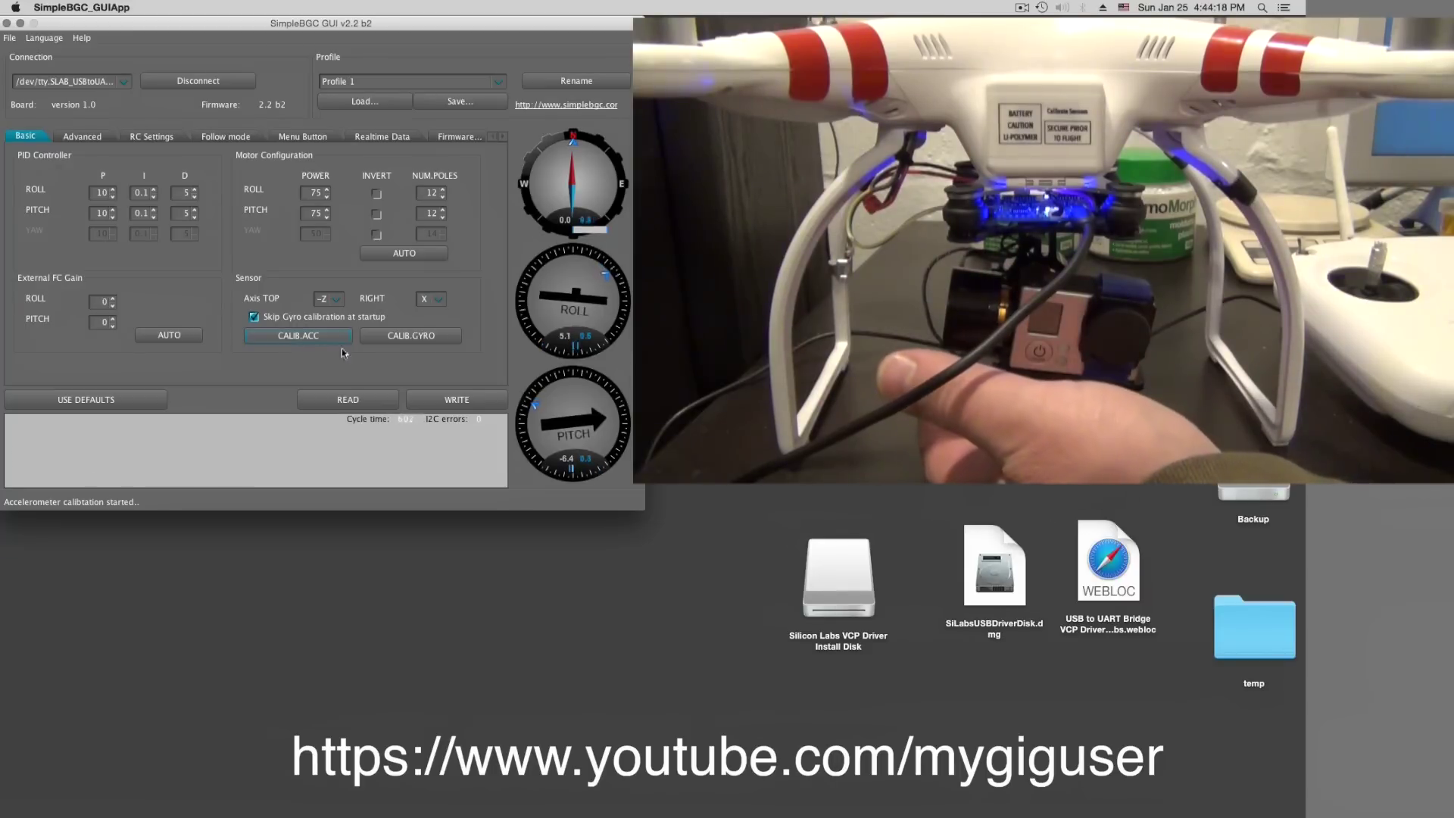
{"action": "left_click", "coordinate": [417, 338]}
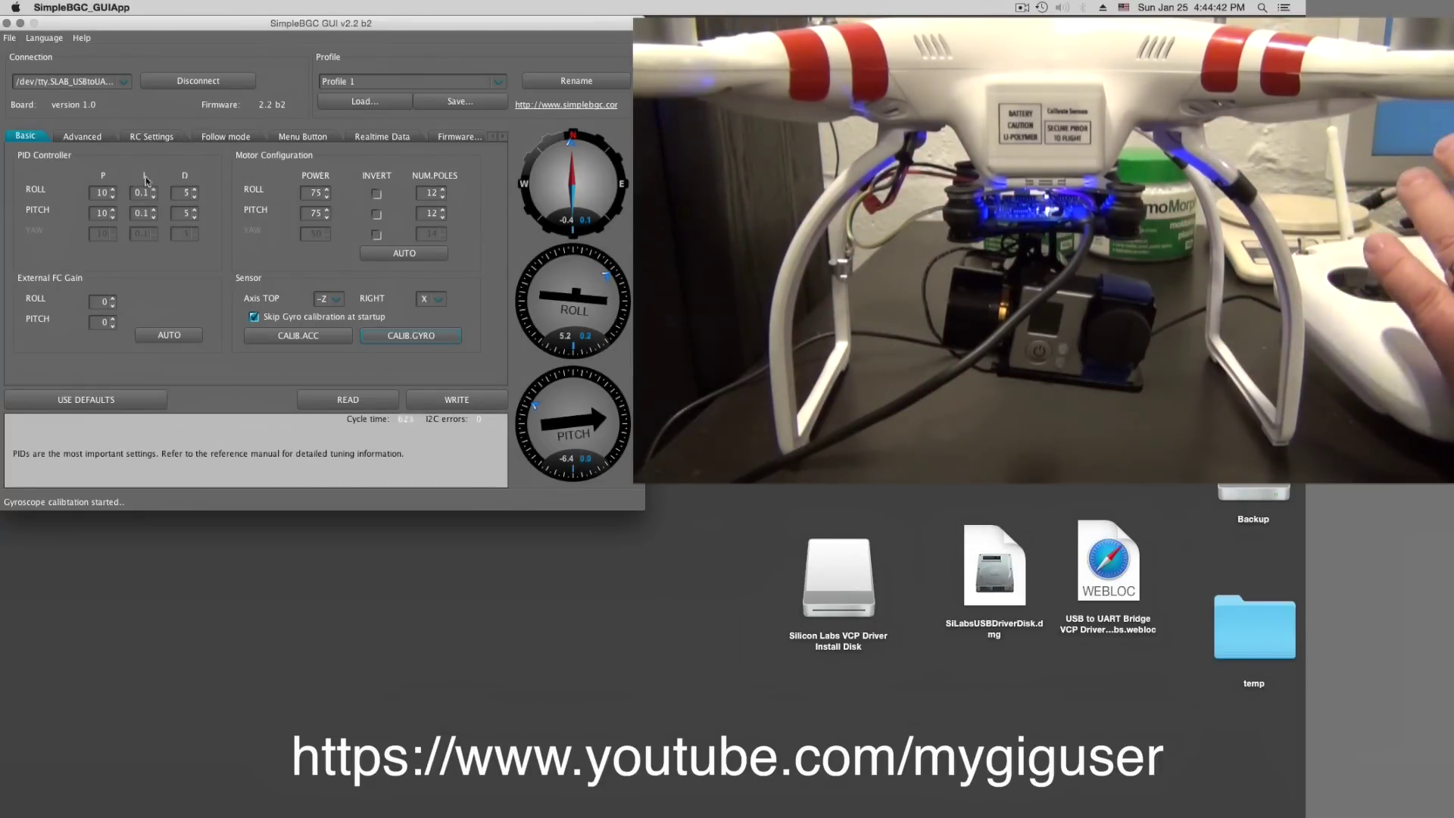
{"action": "mouse_move", "coordinate": [321, 175]}
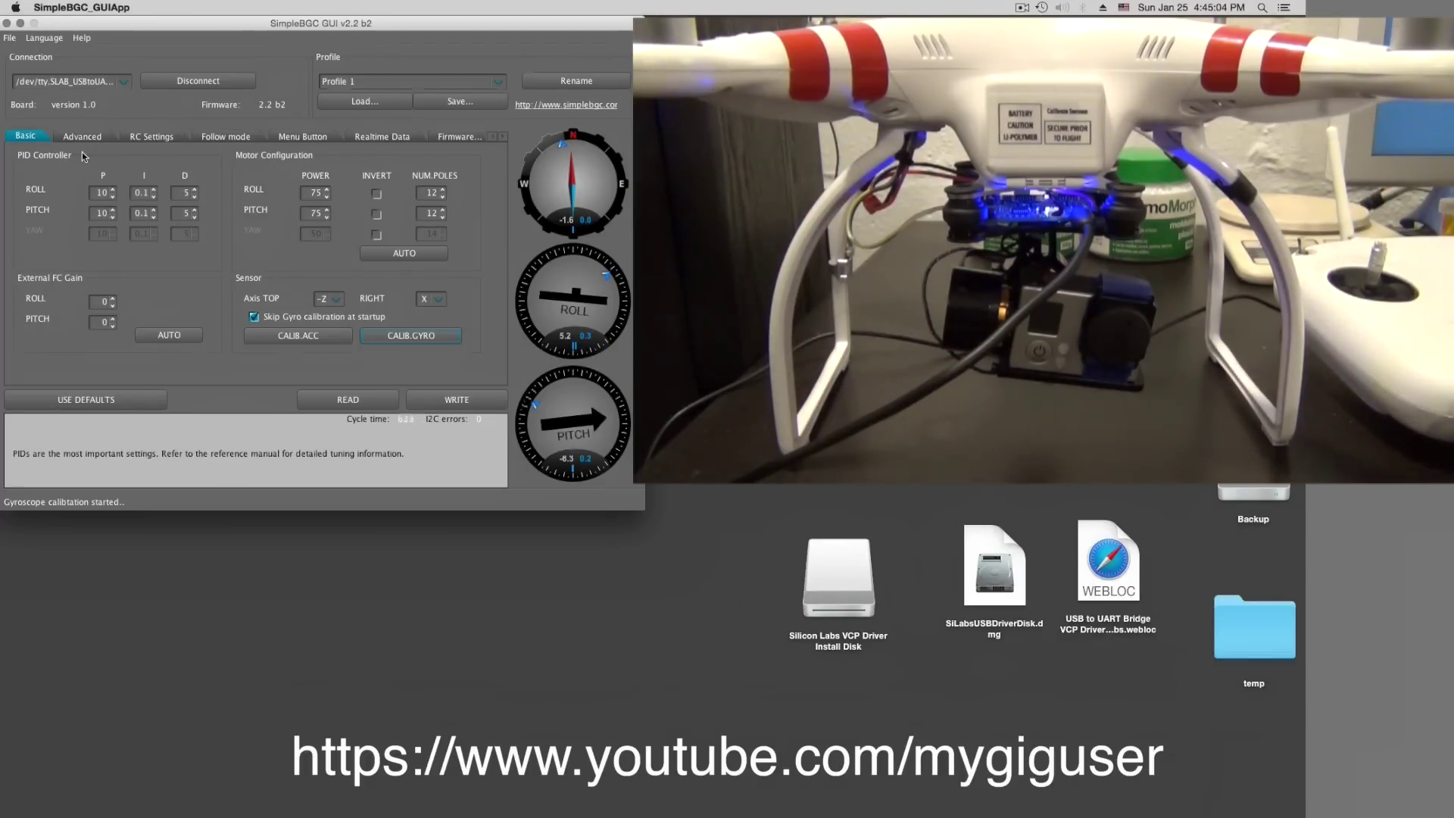
In the RC settings, write a PITCH MIN.ANGLE of -40 to the board as a test, and restore it to -10
{"action": "left_click", "coordinate": [152, 137]}
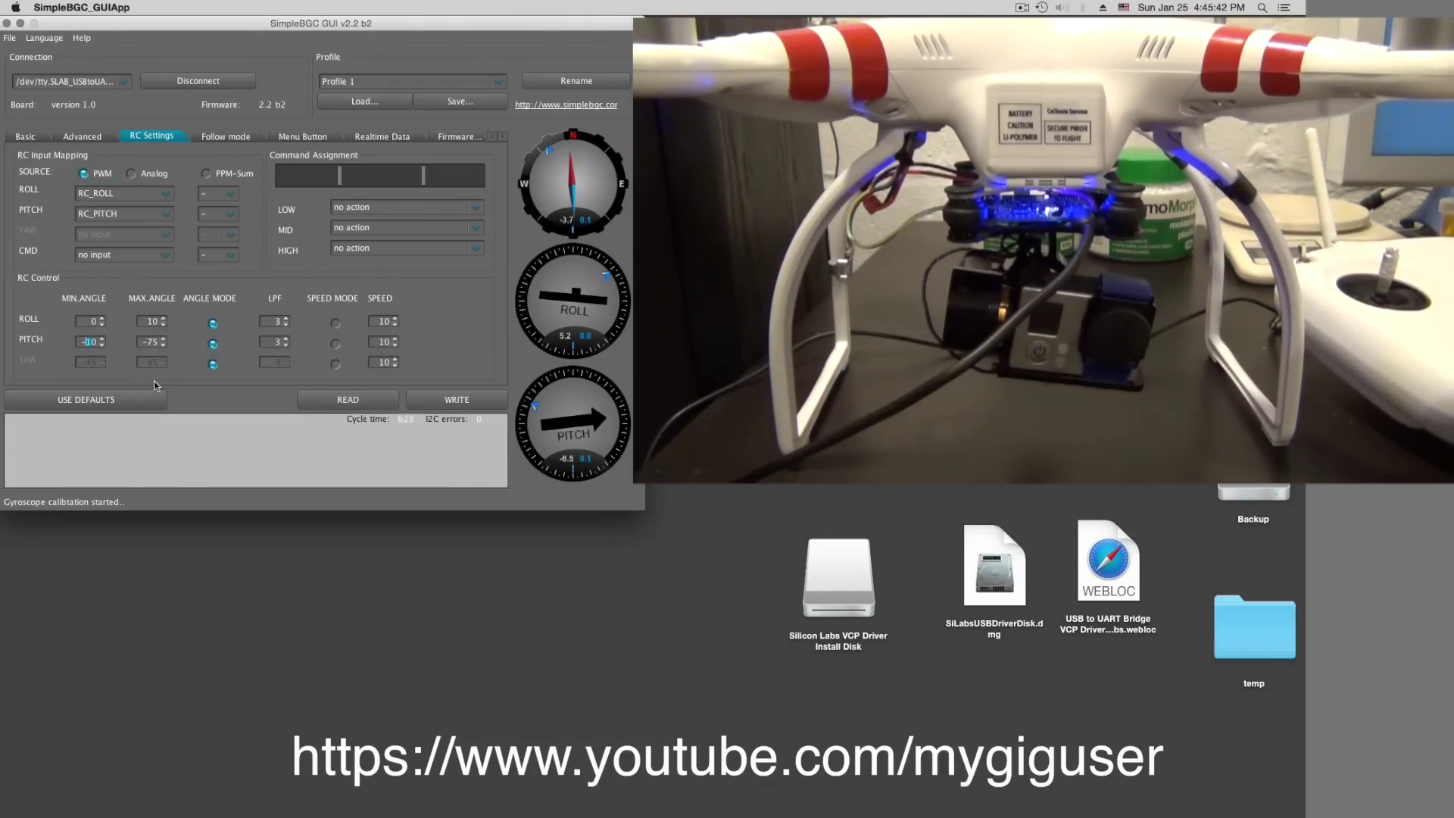
{"action": "type", "text": "4"}
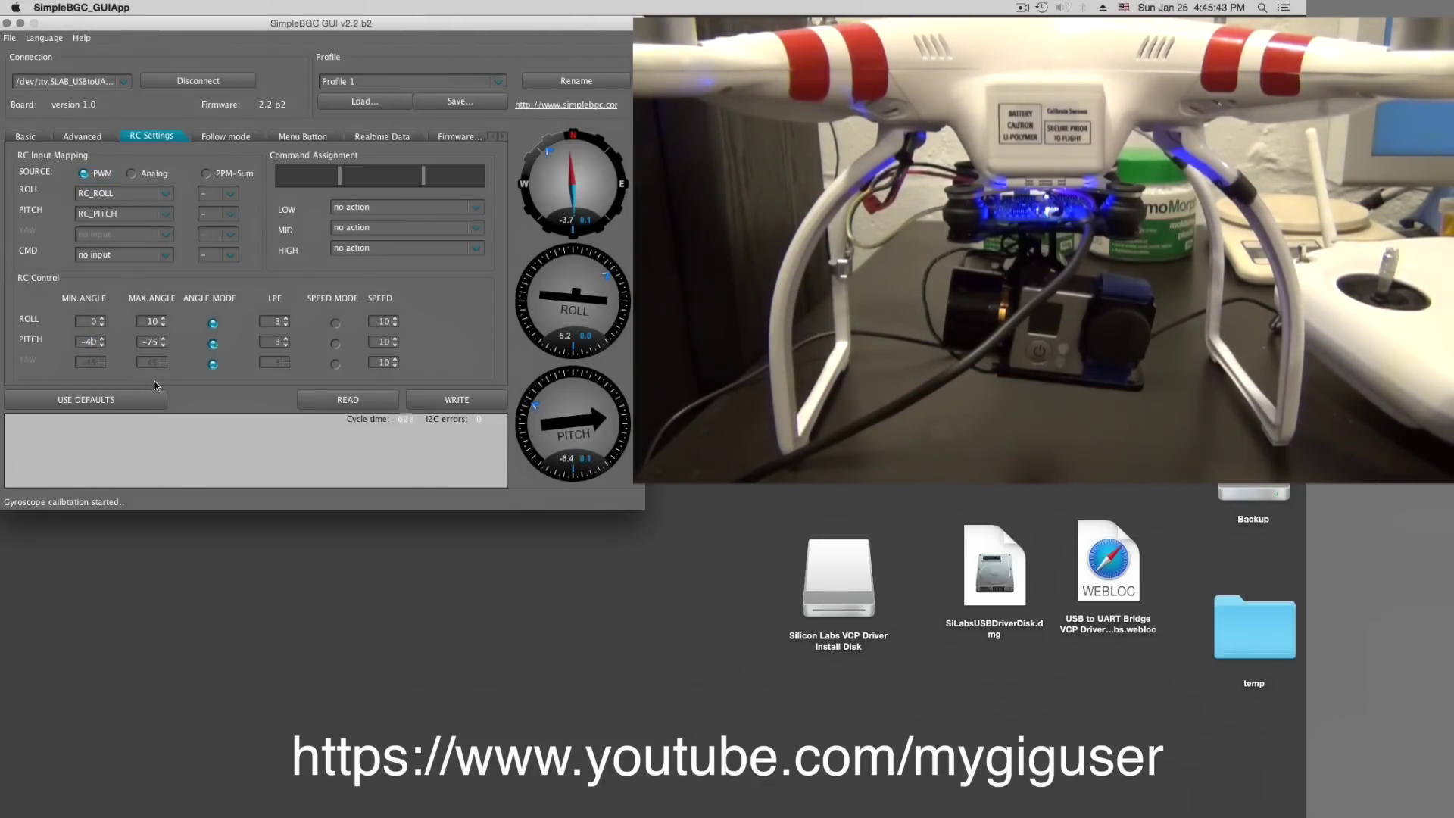
{"action": "left_click", "coordinate": [449, 401]}
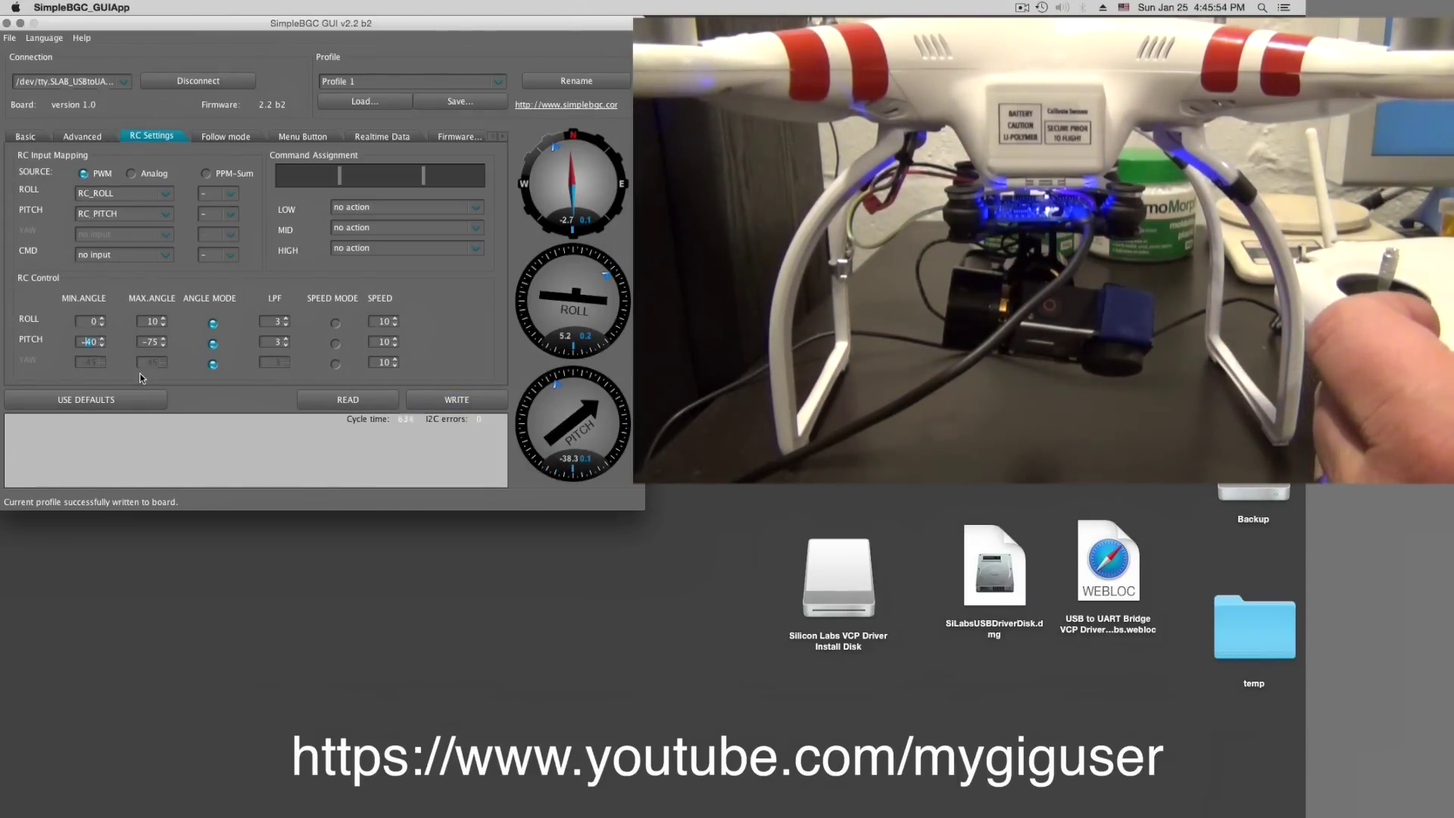
{"action": "left_click", "coordinate": [467, 404]}
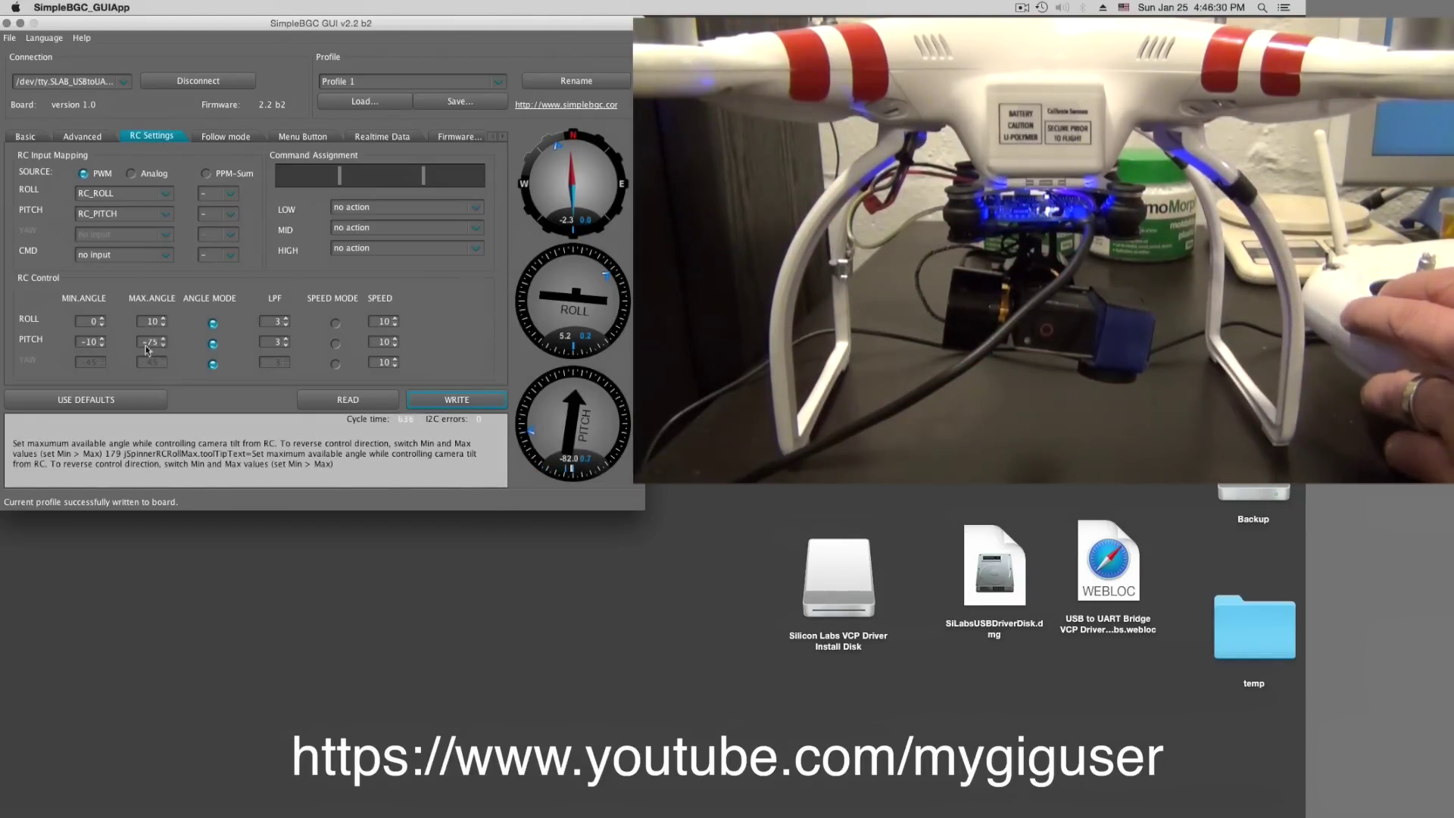
Write a PITCH MAX.ANGLE of -60 to the board as a test, restore it to -75, and read the parameters back
{"action": "double_click", "coordinate": [151, 342]}
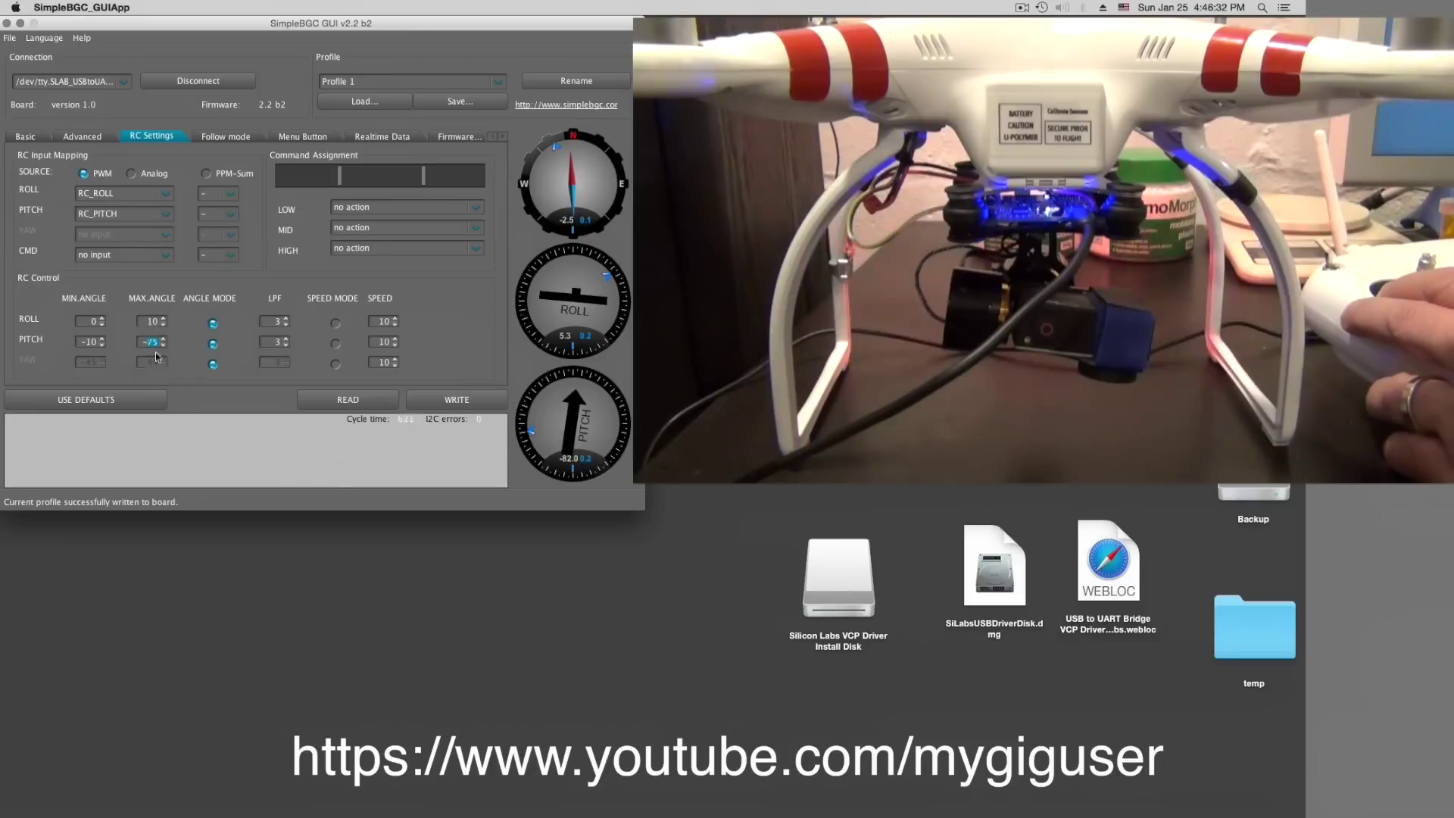
{"action": "type", "text": "-90"}
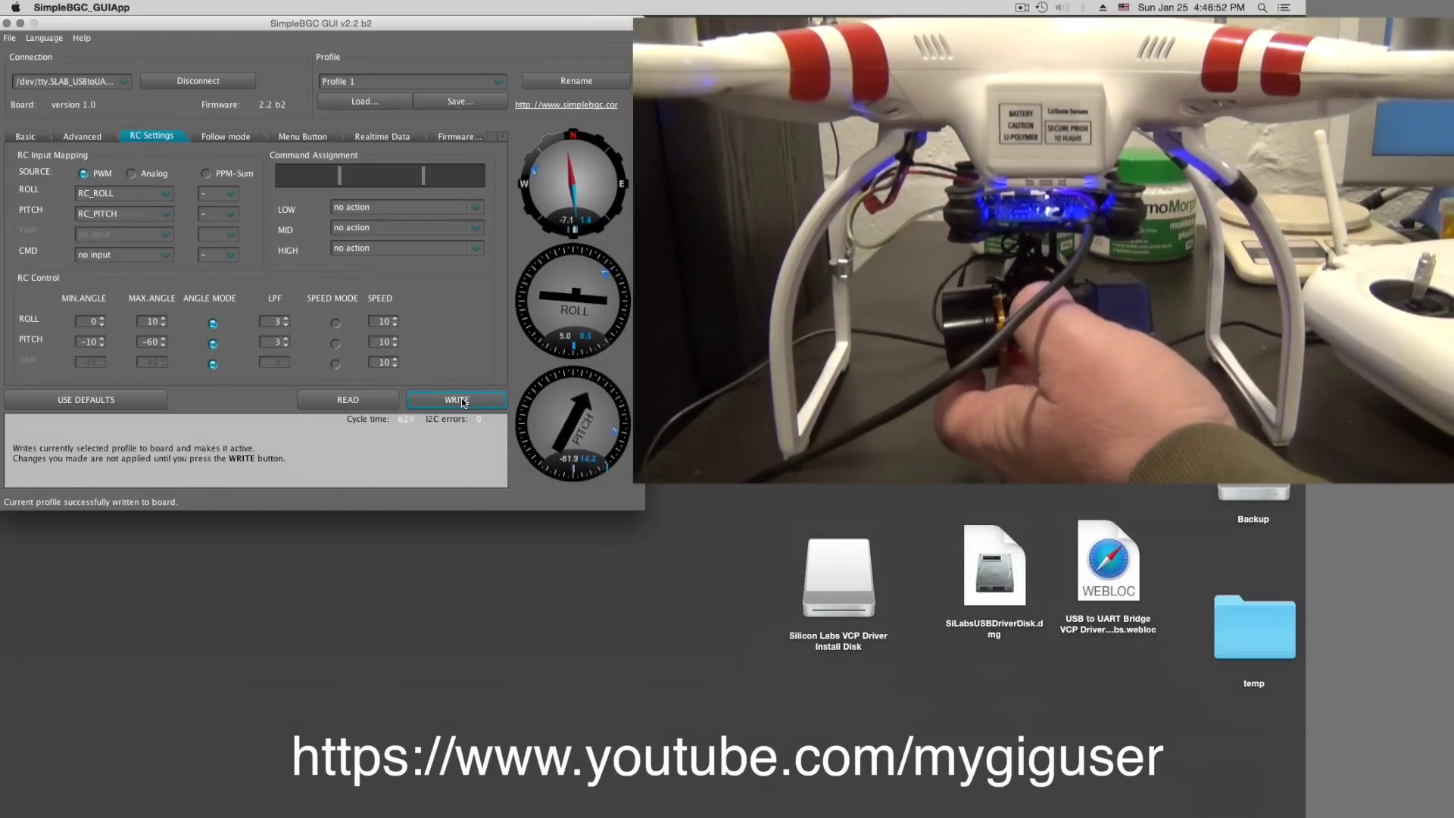
{"action": "double_click", "coordinate": [153, 342]}
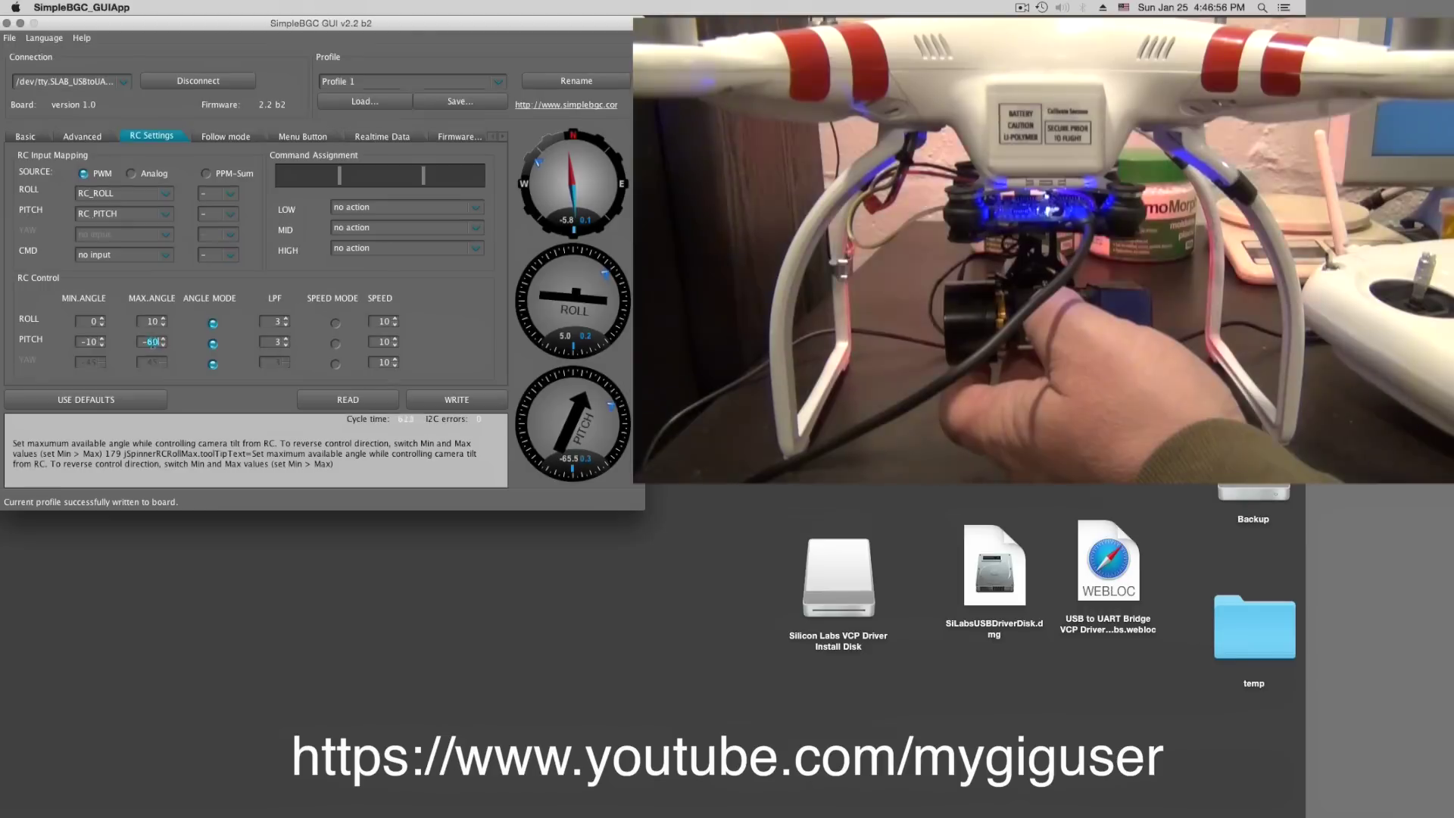
{"action": "type", "text": "75"}
{"action": "left_click", "coordinate": [448, 397]}
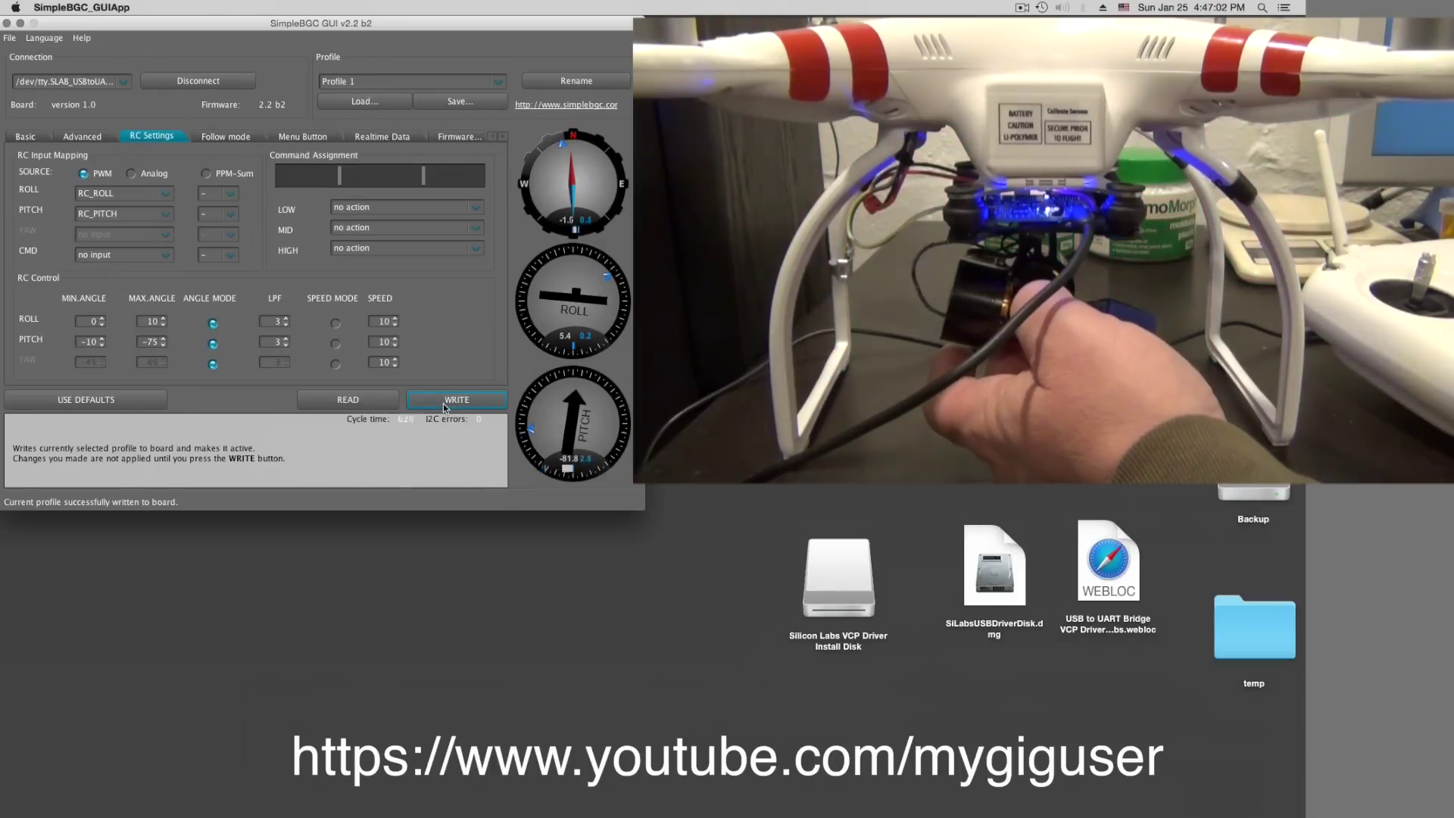
{"action": "left_click", "coordinate": [346, 400]}
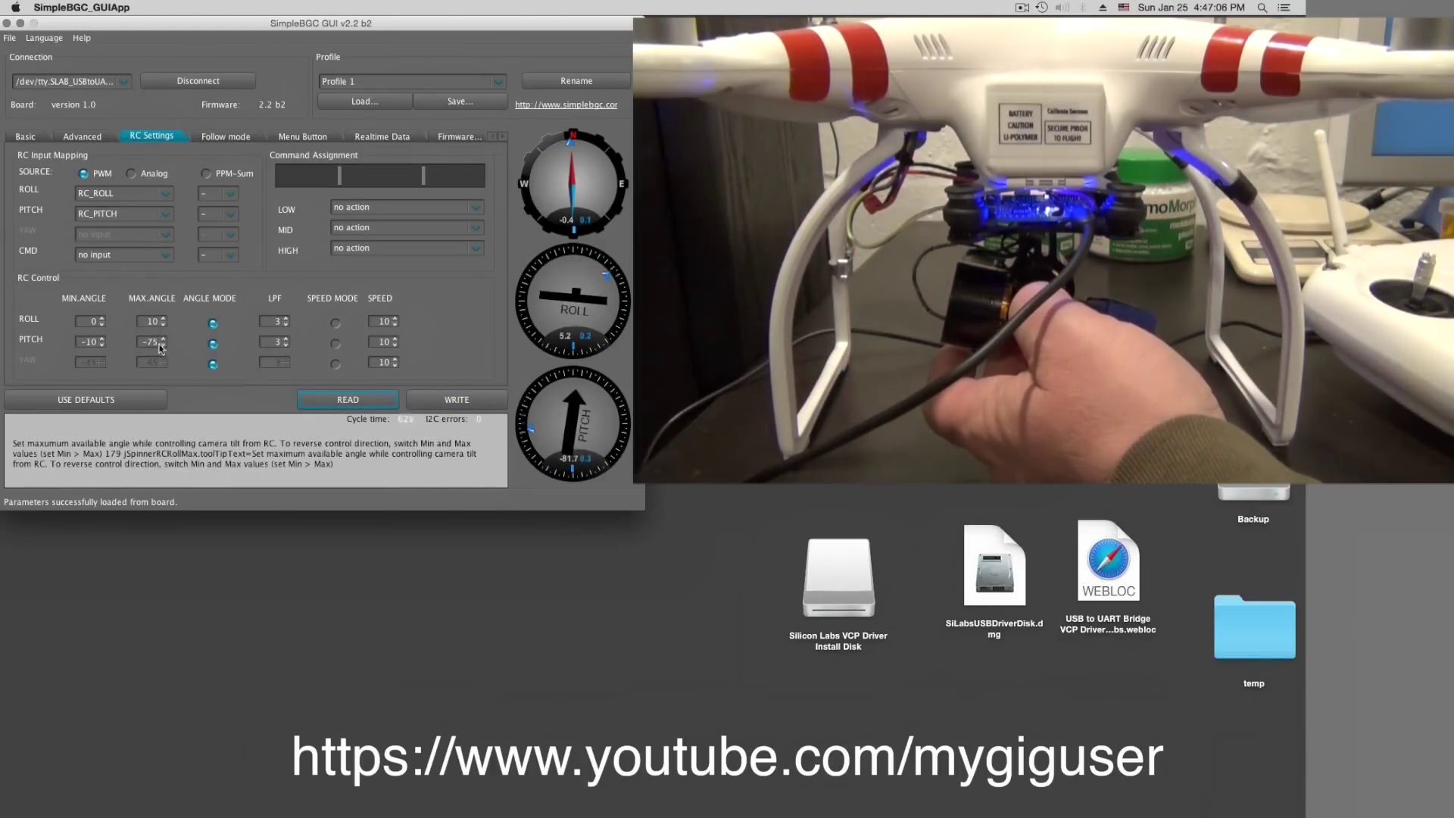
Return to the Basic settings and recalibrate the accelerometer and the gyroscope
{"action": "left_click", "coordinate": [25, 138]}
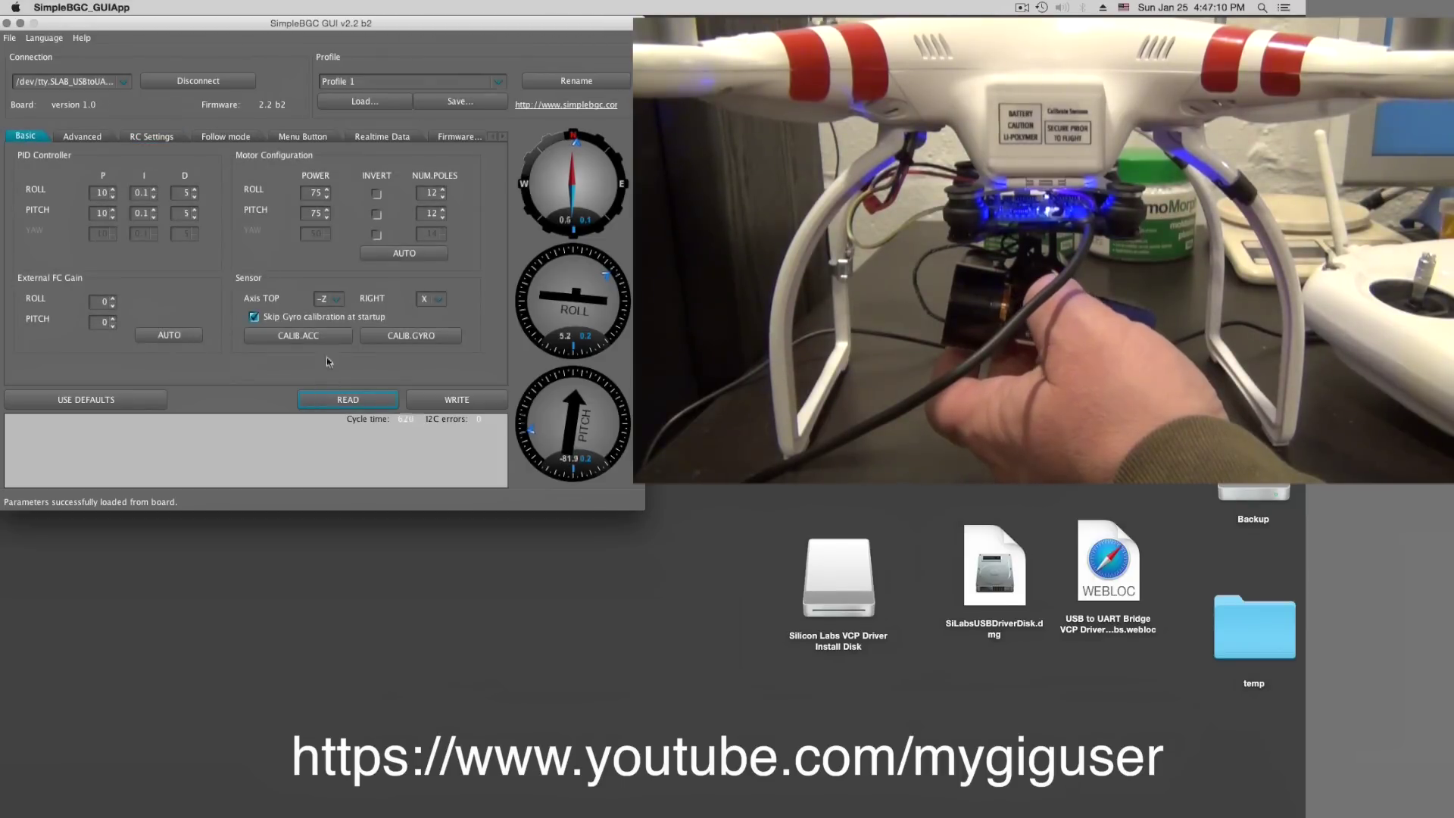
{"action": "left_click", "coordinate": [303, 338]}
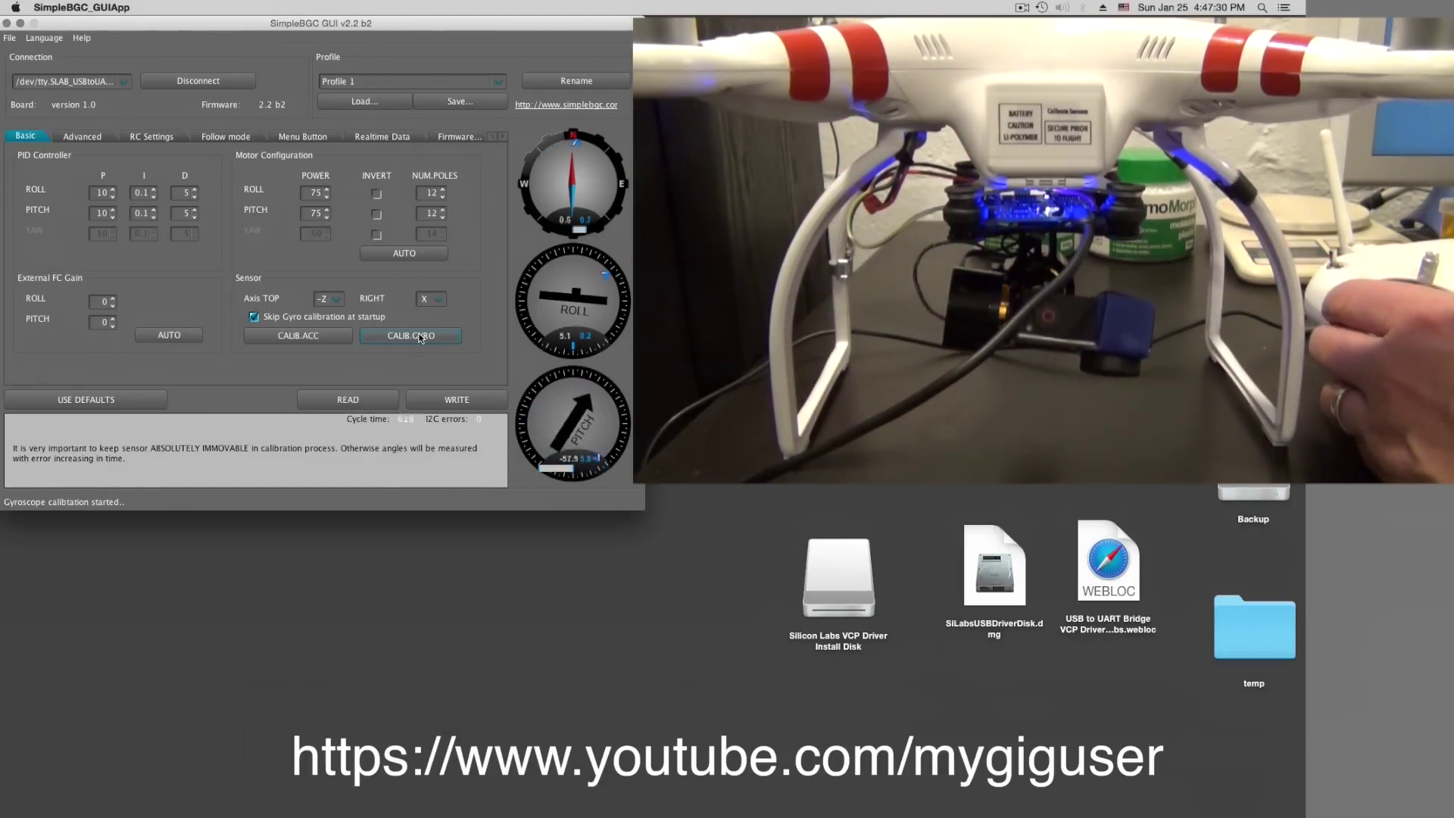
In the RC settings, try a PITCH MAX.ANGLE of -55 on the board, and write it back as -75
{"action": "left_click", "coordinate": [159, 137]}
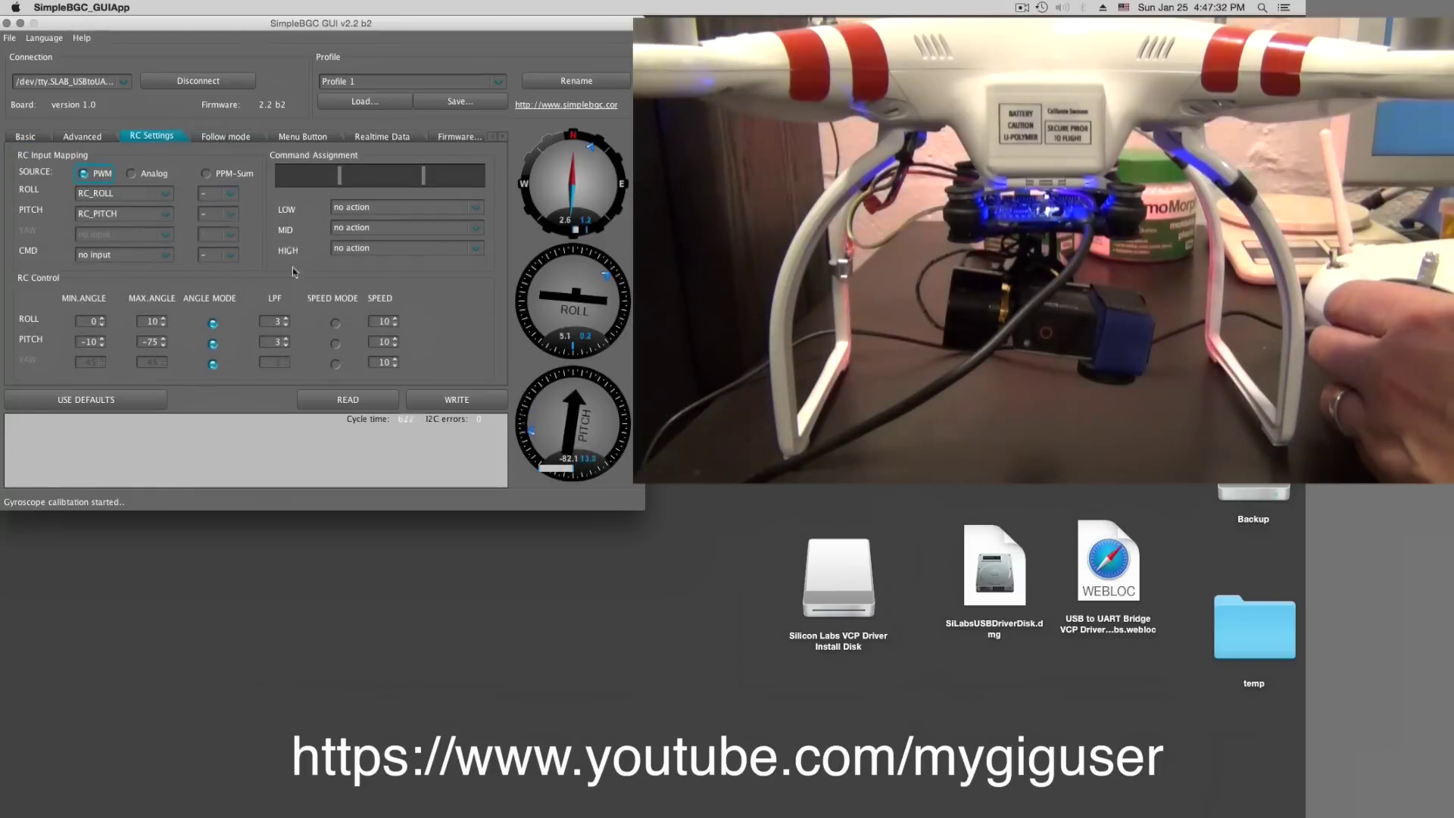
{"action": "double_click", "coordinate": [150, 342]}
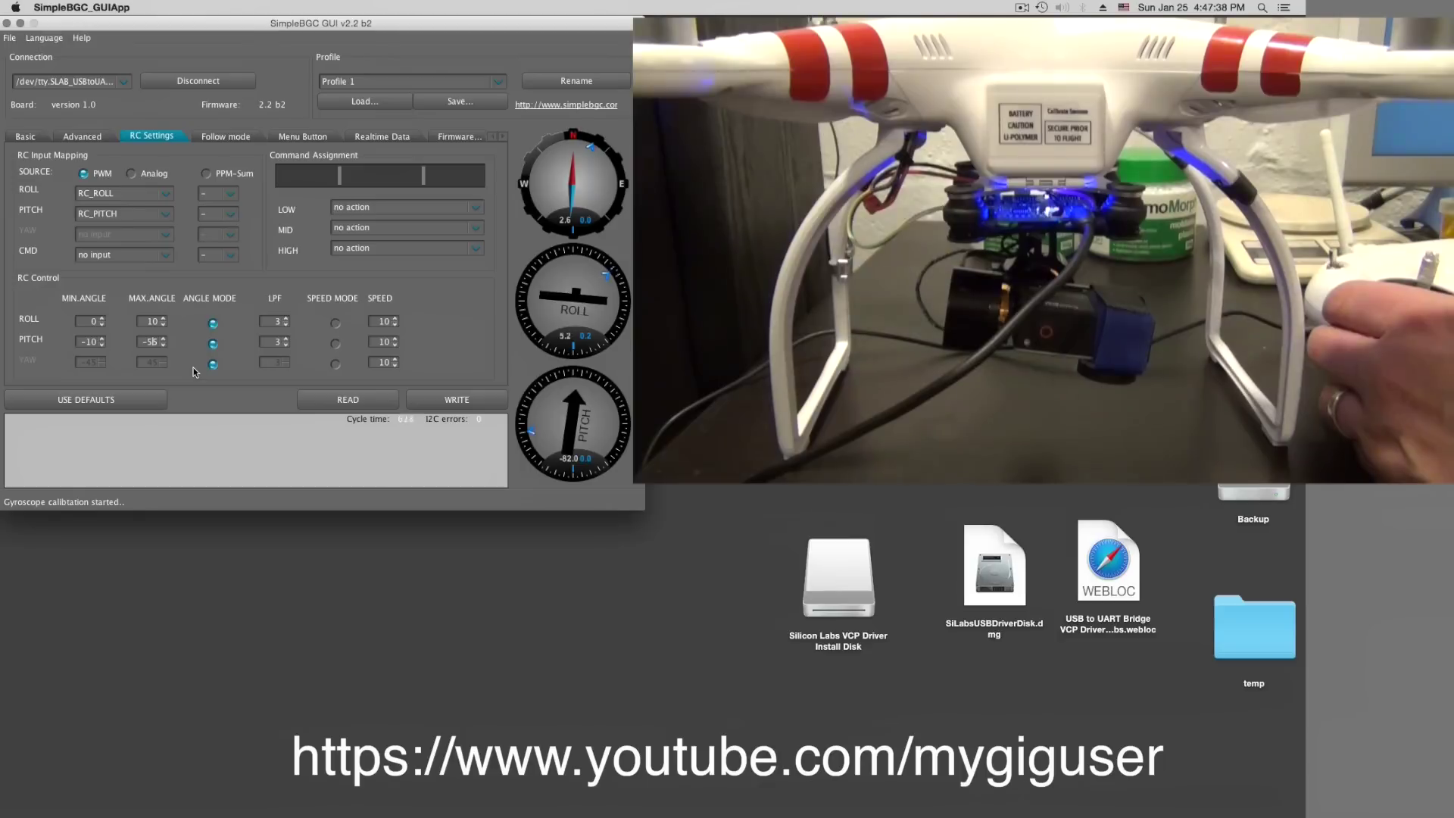
{"action": "left_click", "coordinate": [430, 399]}
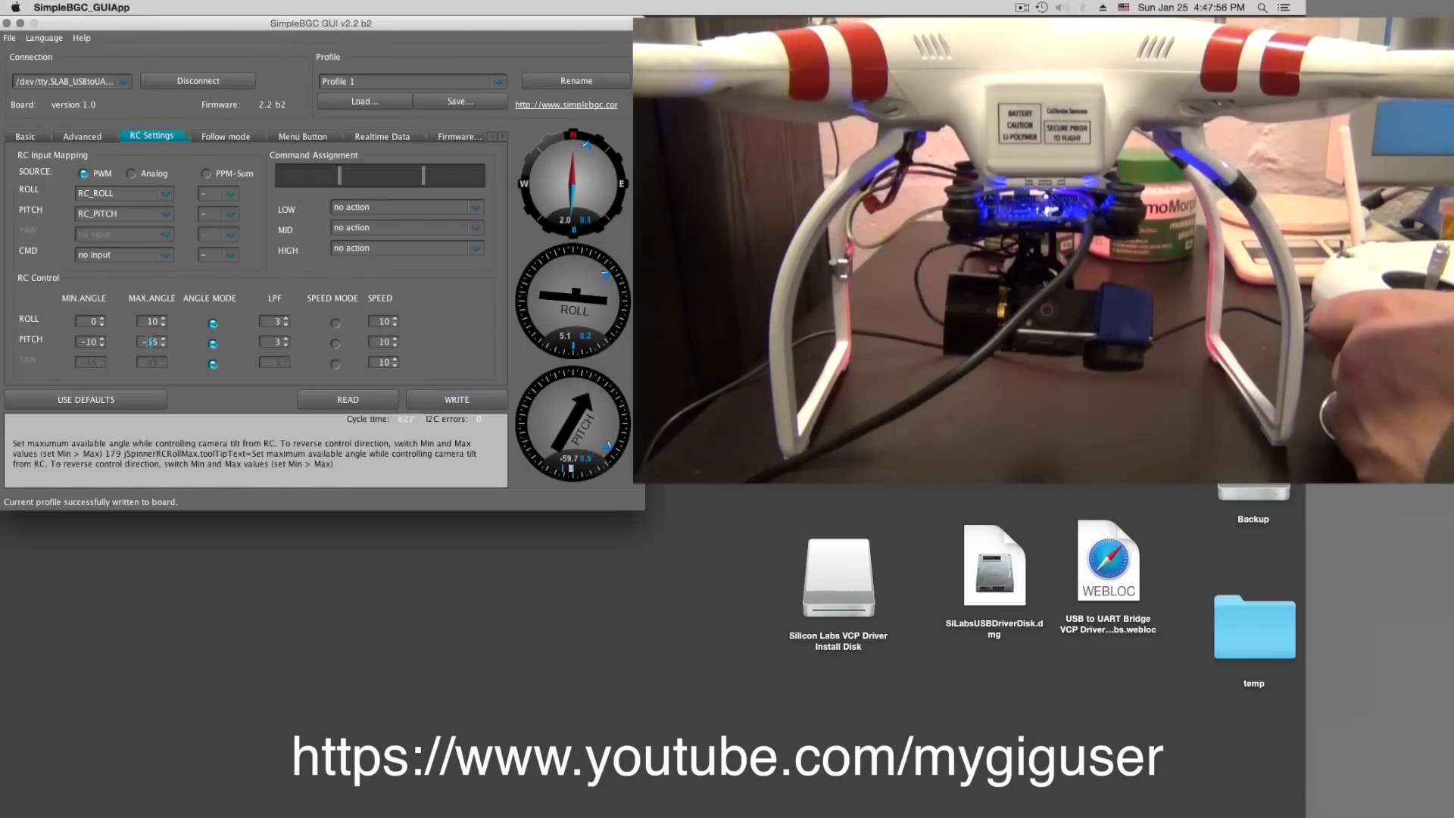
{"action": "left_click", "coordinate": [470, 401]}
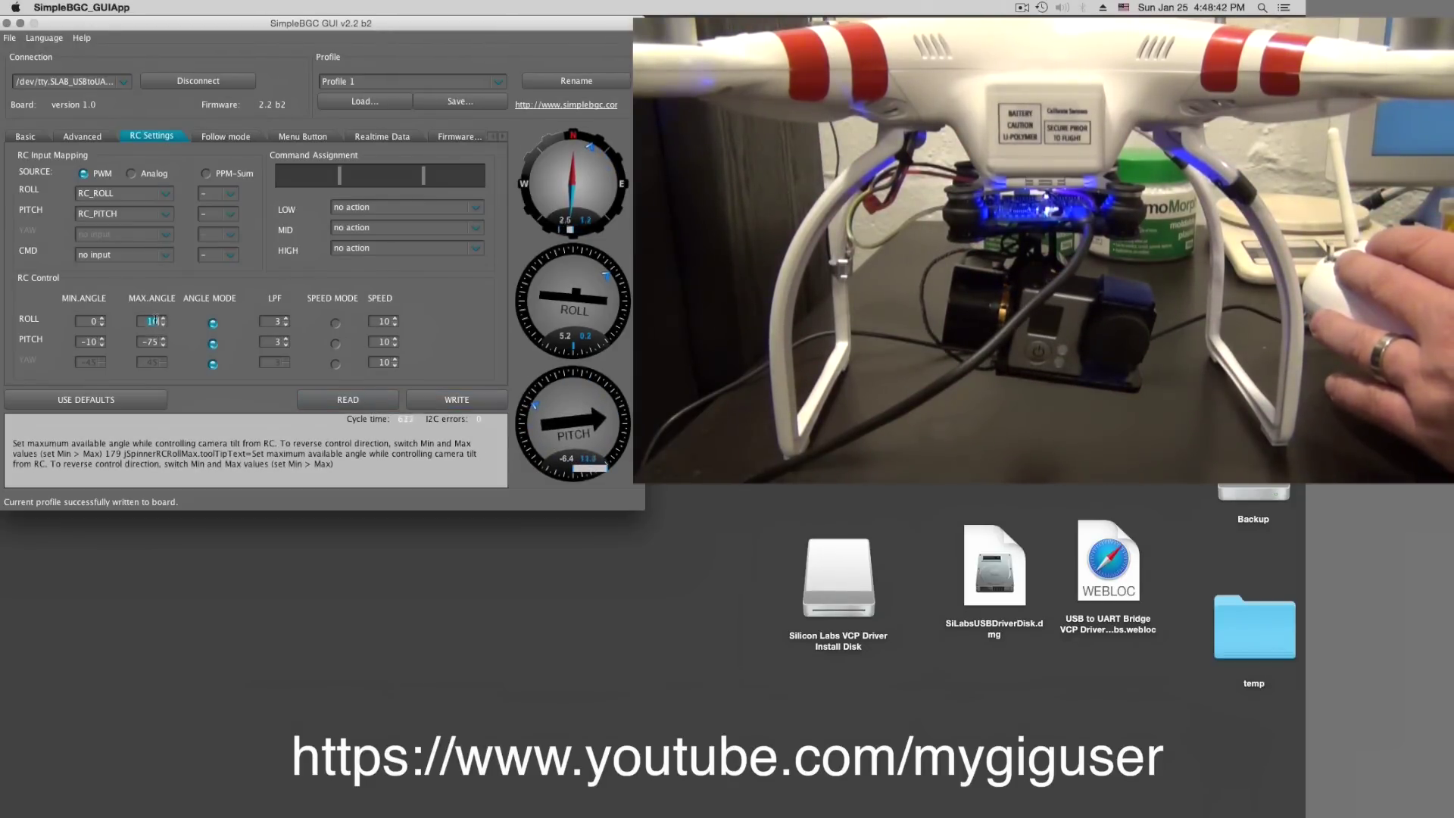
Set the ROLL MAX.ANGLE to 0 and write the profile to the board
{"action": "type", "text": "0"}
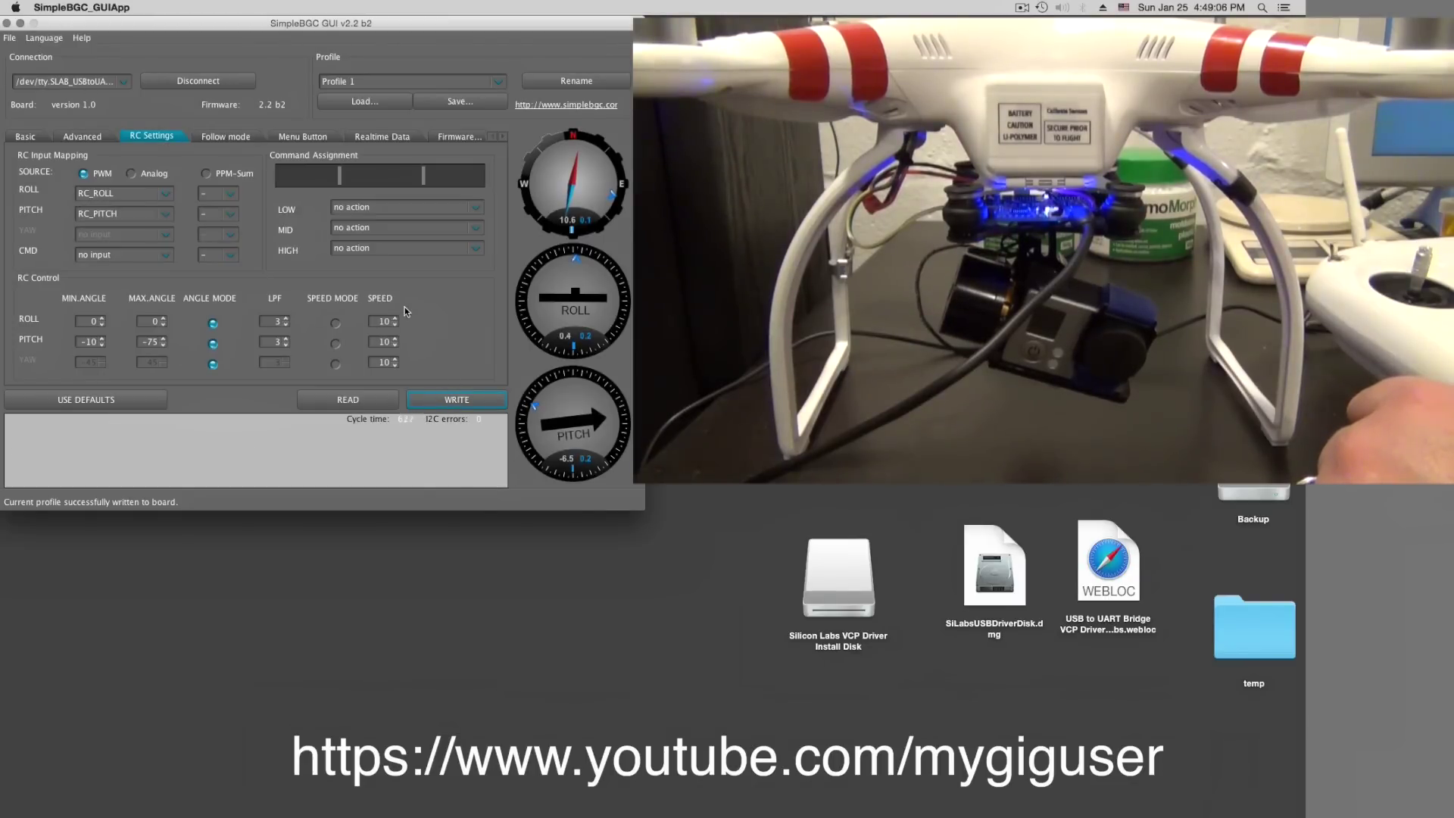
Switch PITCH to SPEED MODE and write its SPEED to the board, first as 50 and finally as 5
{"action": "left_click", "coordinate": [335, 345]}
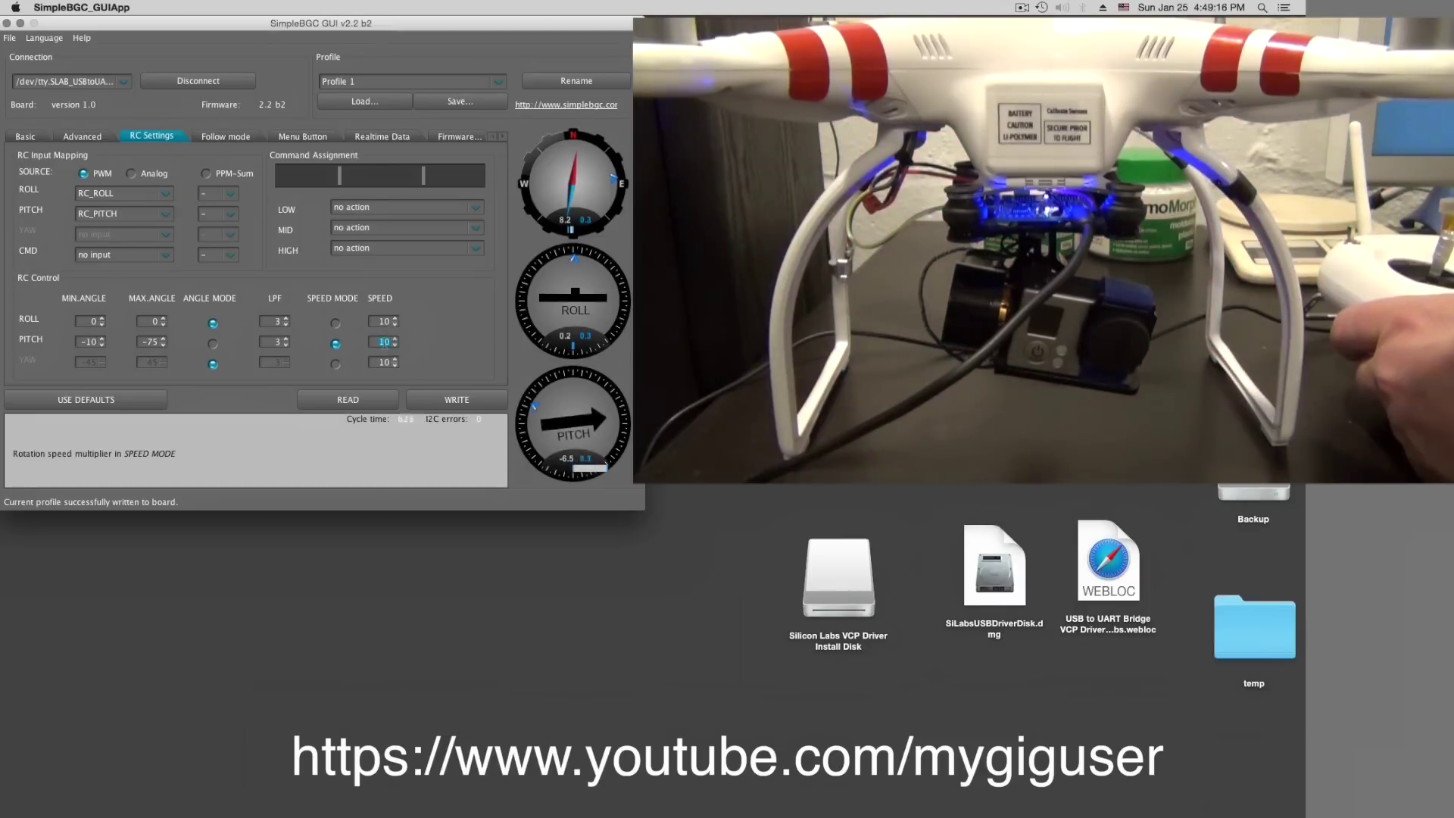
{"action": "left_click", "coordinate": [456, 402]}
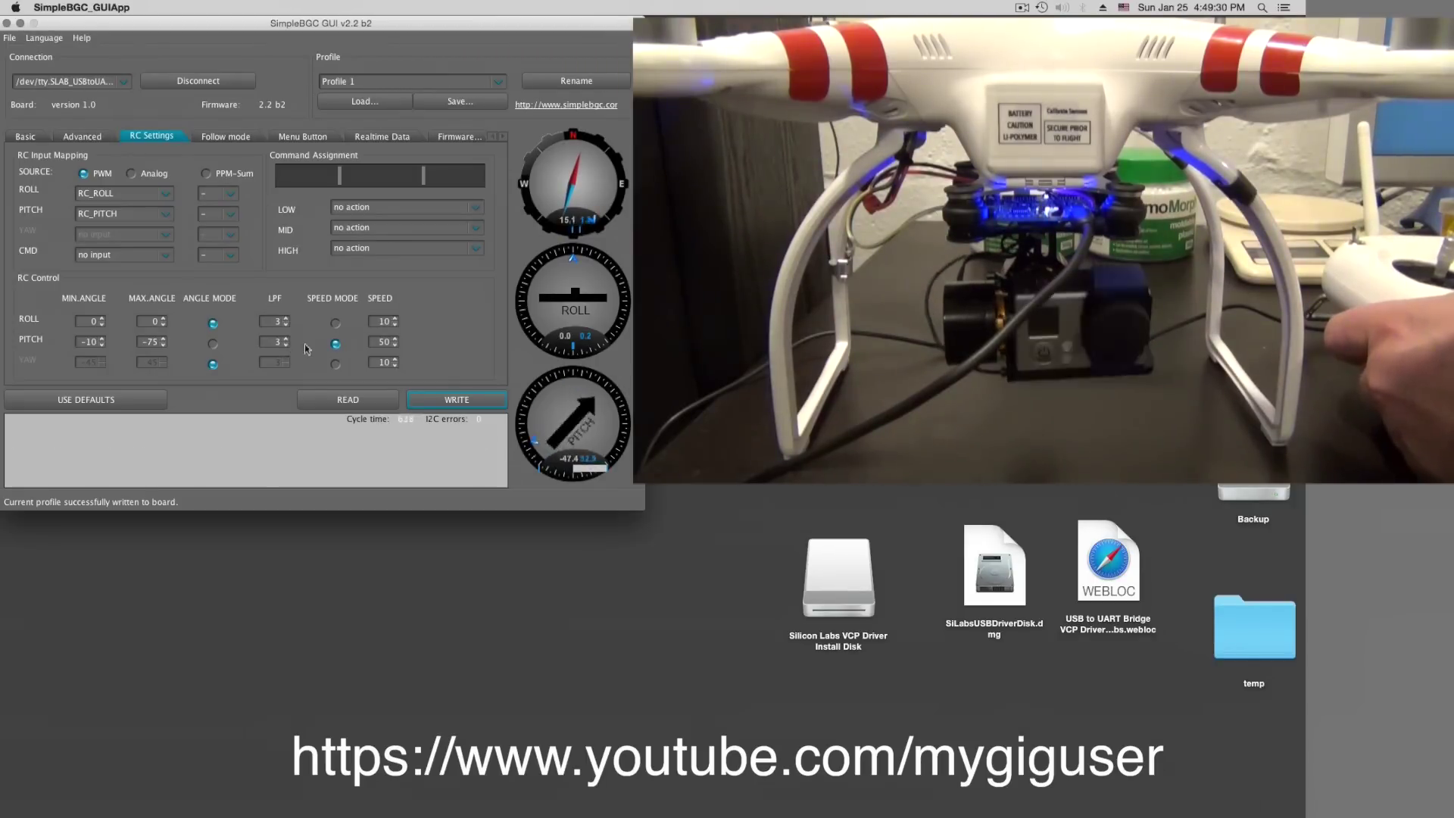
{"action": "left_click", "coordinate": [379, 342]}
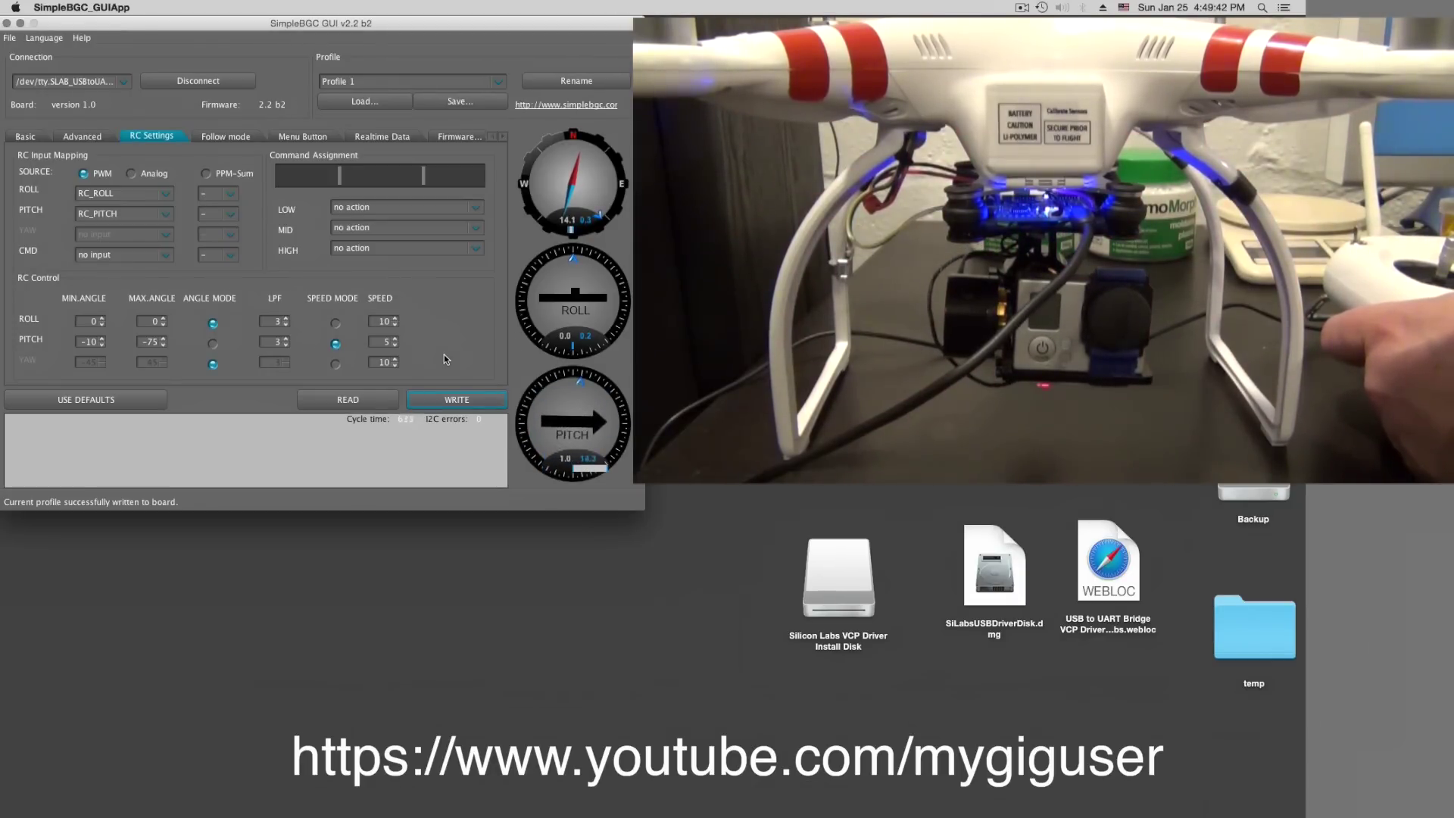
Switch PITCH back to ANGLE MODE, write the profile, and disconnect from the gimbal board
{"action": "mouse_move", "coordinate": [213, 347]}
{"action": "left_click", "coordinate": [213, 344]}
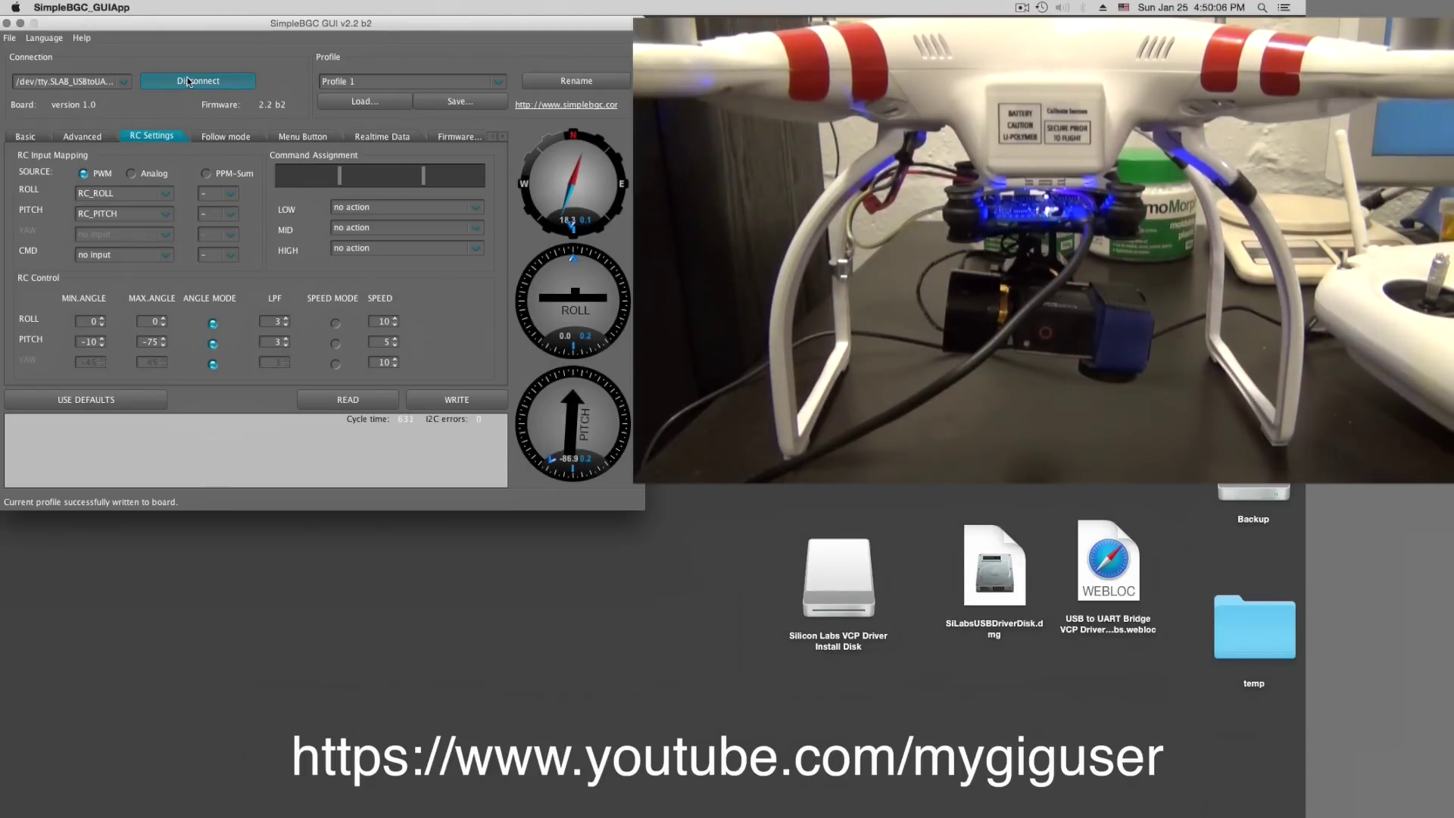
{"action": "left_click", "coordinate": [164, 94]}
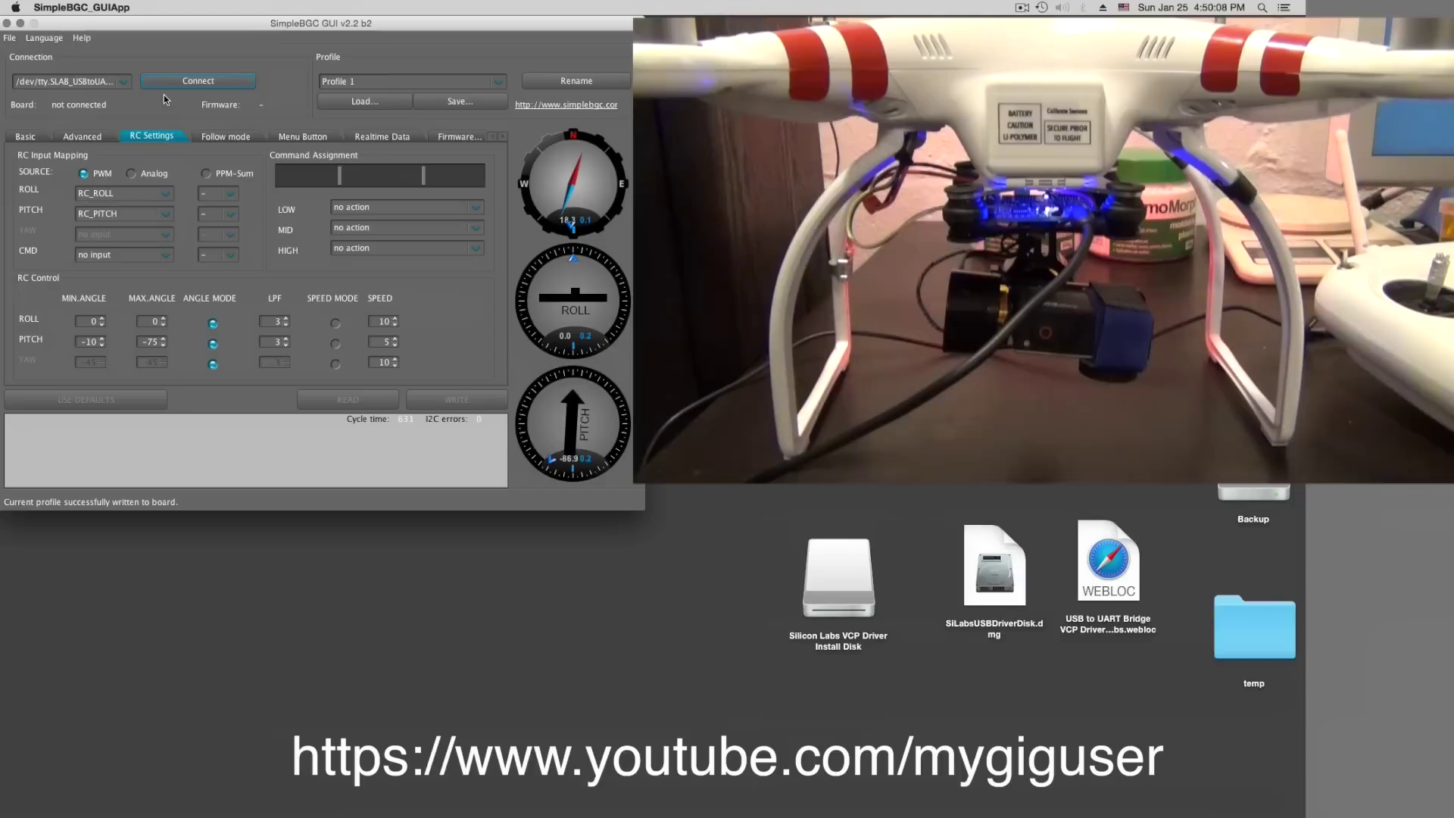